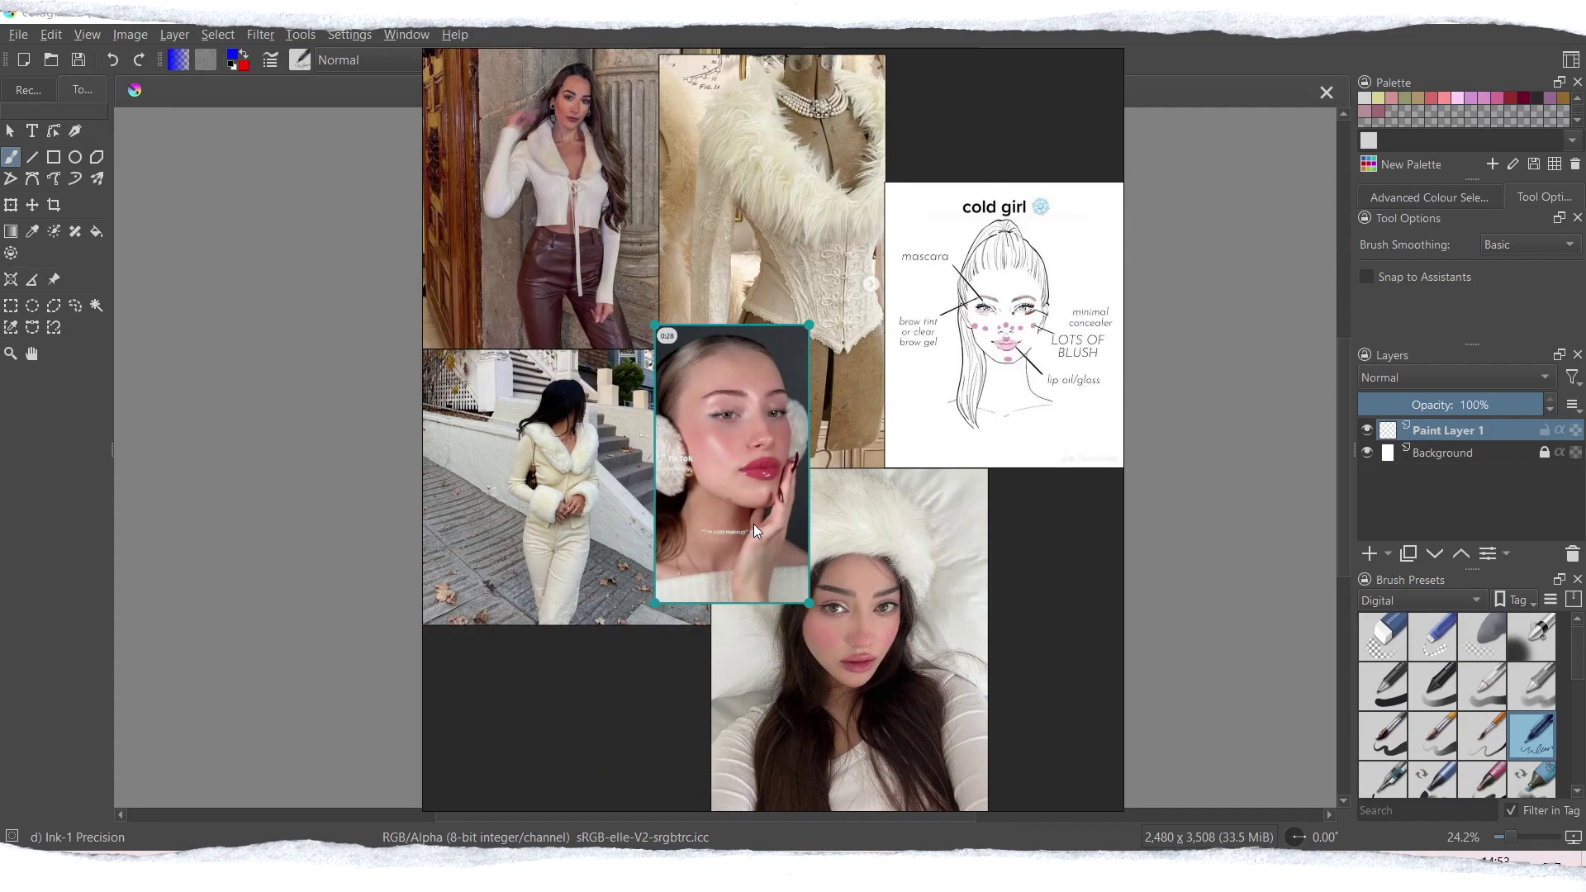
Step: Shift the portrait photo with the white fur hat slightly within the reference collage
left_click_drag(897, 742, 924, 739)
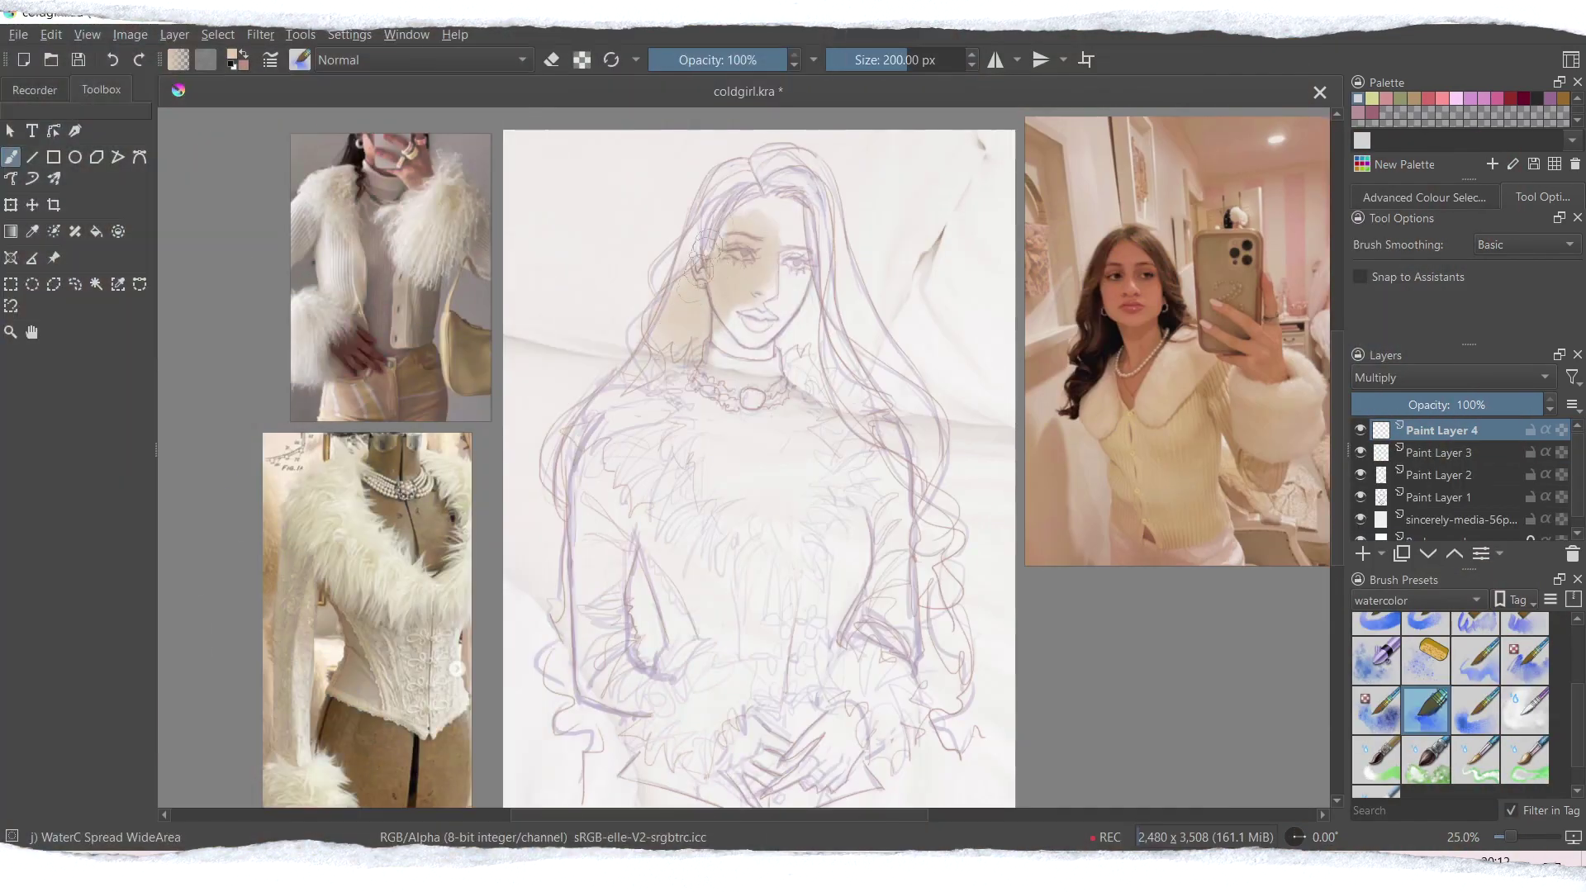
Step: Paint a beige watercolour base over the face, hair and hands with the 200 px WaterC Spread WideArea brush
mouse_move(706, 246)
left_mouse_down()
mouse_move(787, 220)
mouse_move(838, 268)
mouse_move(908, 480)
mouse_move(930, 714)
mouse_move(955, 742)
left_mouse_up()
left_click_drag(552, 641, 589, 777)
left_click_drag(641, 588, 649, 649)
mouse_move(570, 405)
left_mouse_down()
mouse_move(570, 520)
mouse_move(635, 364)
left_mouse_up()
mouse_move(930, 426)
left_mouse_down()
mouse_move(966, 505)
mouse_move(968, 649)
left_mouse_up()
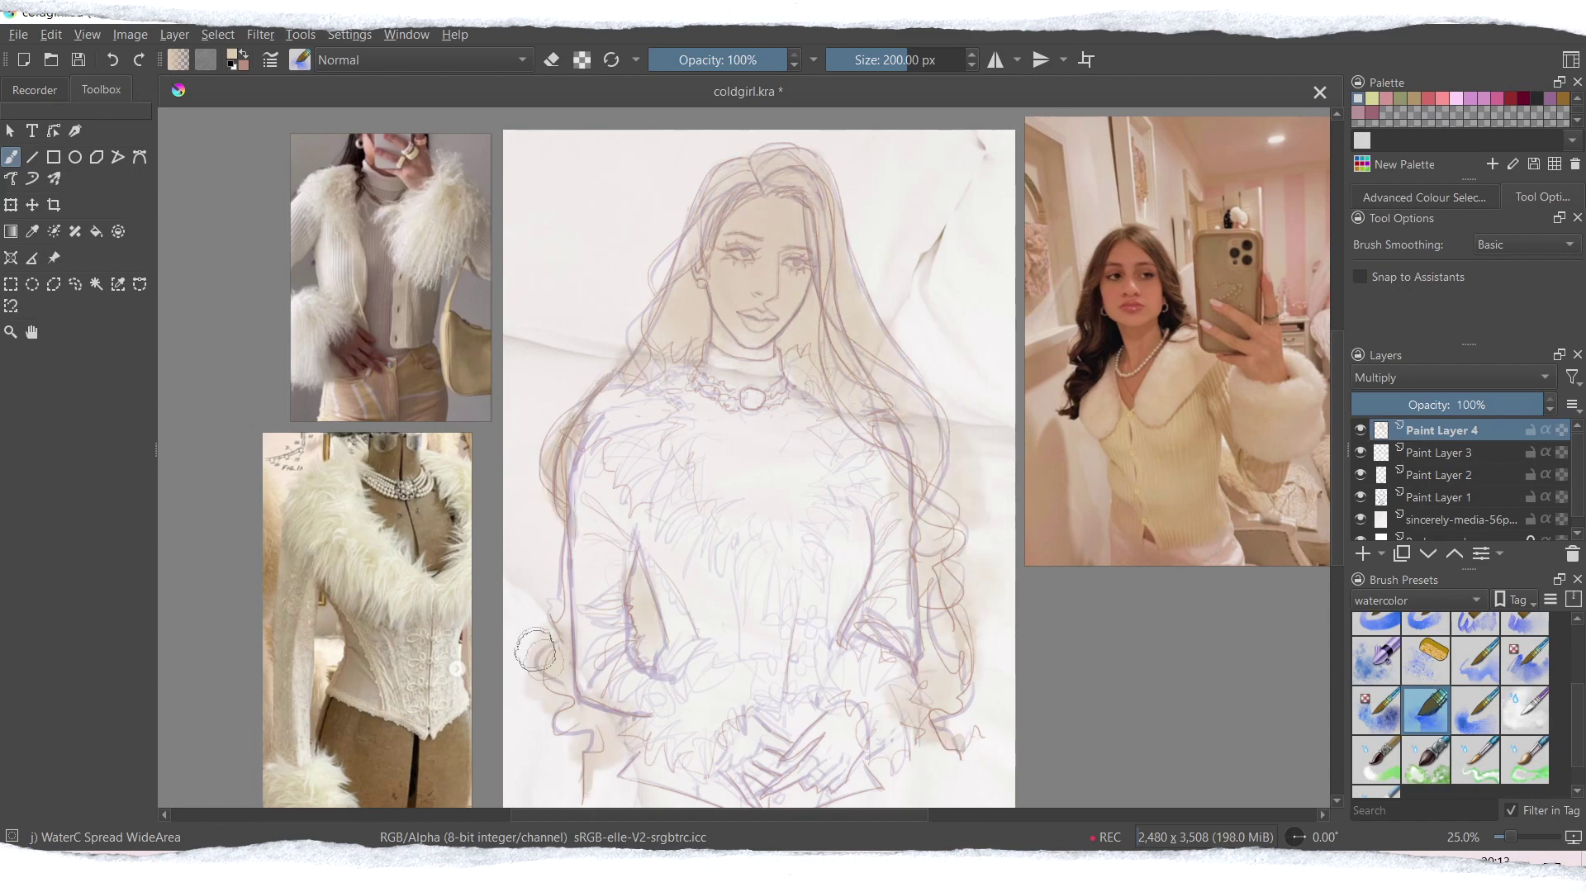
mouse_move(971, 471)
left_mouse_down()
mouse_move(971, 372)
mouse_move(934, 389)
mouse_move(880, 339)
left_mouse_up()
key("ctrl+z")
mouse_move(829, 751)
left_mouse_down()
mouse_move(789, 764)
mouse_move(833, 724)
mouse_move(747, 781)
left_mouse_up()
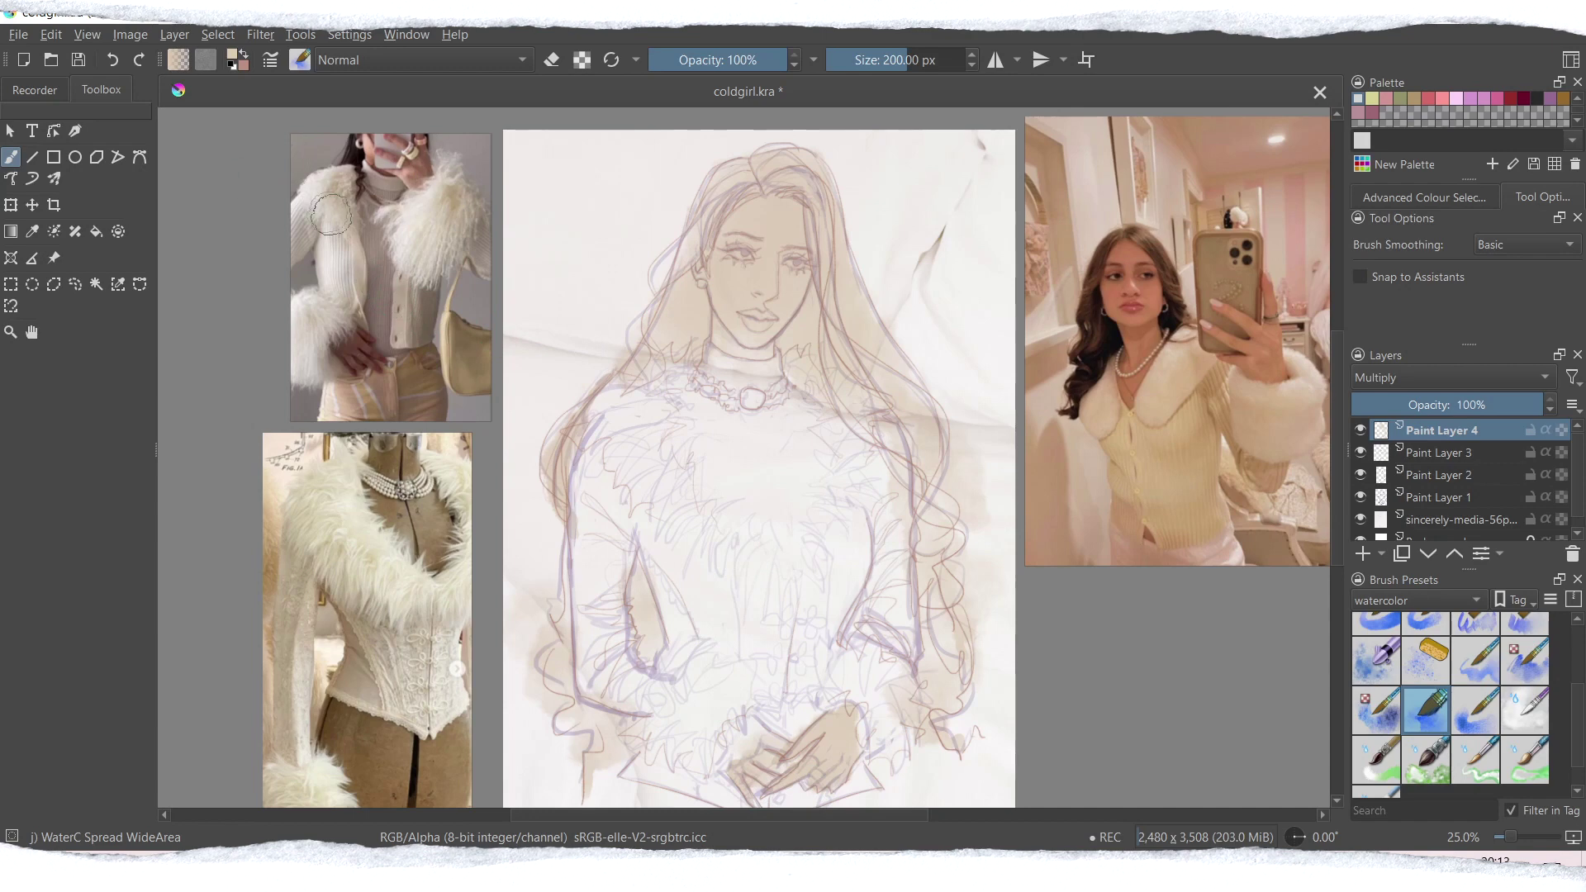
Step: Set the brush blending mode to Multiply and deepen the hair with a second coat, from the crown to the lower curls
left_click(396, 60)
left_click(383, 175)
mouse_move(779, 153)
left_mouse_down()
mouse_move(717, 206)
mouse_move(679, 331)
mouse_move(640, 368)
left_mouse_up()
left_click_drag(641, 582, 651, 657)
left_click_drag(579, 703, 610, 735)
mouse_move(792, 347)
left_mouse_down()
mouse_move(807, 293)
mouse_move(783, 172)
mouse_move(851, 347)
mouse_move(922, 429)
mouse_move(941, 610)
mouse_move(926, 703)
mouse_move(963, 516)
mouse_move(971, 562)
mouse_move(942, 638)
left_mouse_up()
mouse_move(694, 309)
left_mouse_down()
mouse_move(661, 351)
mouse_move(696, 351)
left_mouse_up()
left_click_drag(690, 266, 657, 331)
left_click_drag(564, 488, 568, 417)
left_click_drag(795, 318, 814, 347)
left_click_drag(694, 235, 742, 157)
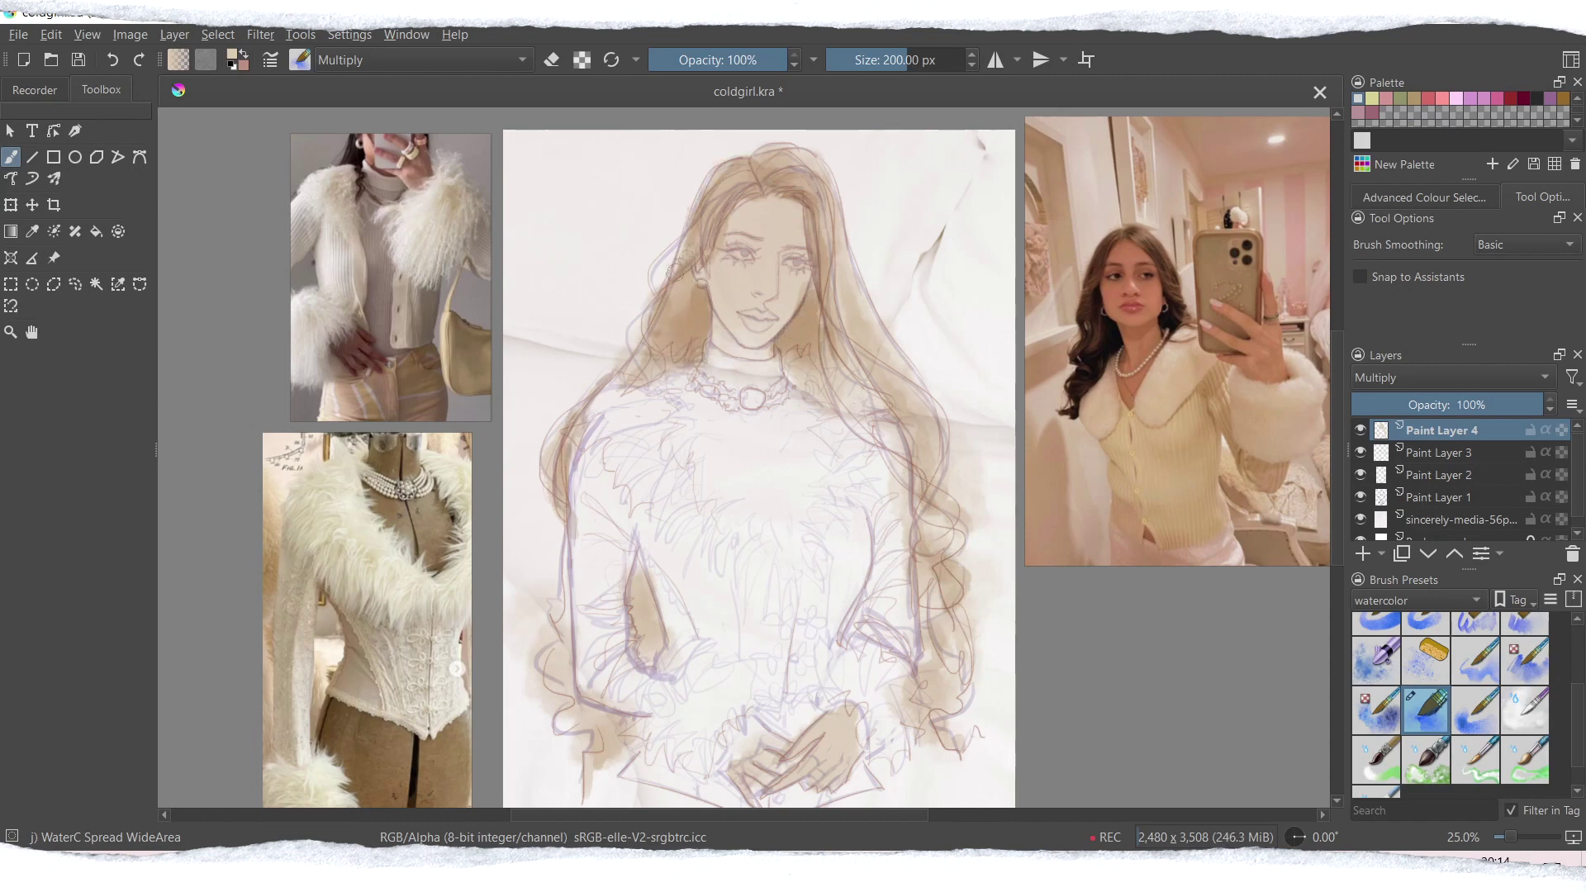
left_click_drag(859, 318, 923, 445)
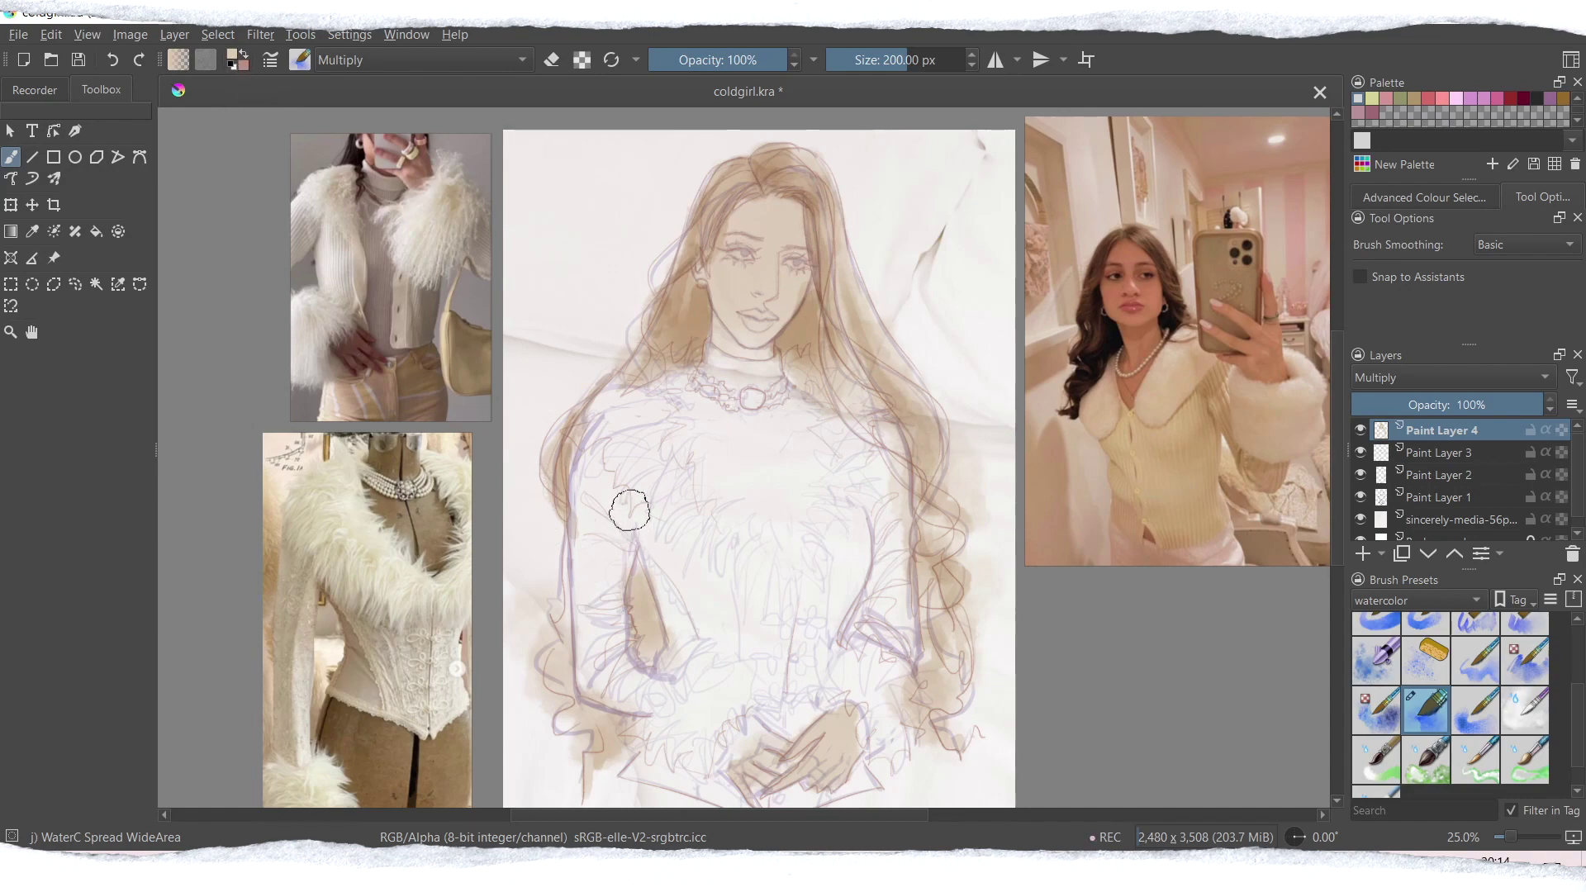
Step: Change the paint colour to a pinker beige for shading the face
key("ctrl+plus")
key("ctrl+plus")
left_click_drag(1338, 442, 1343, 372)
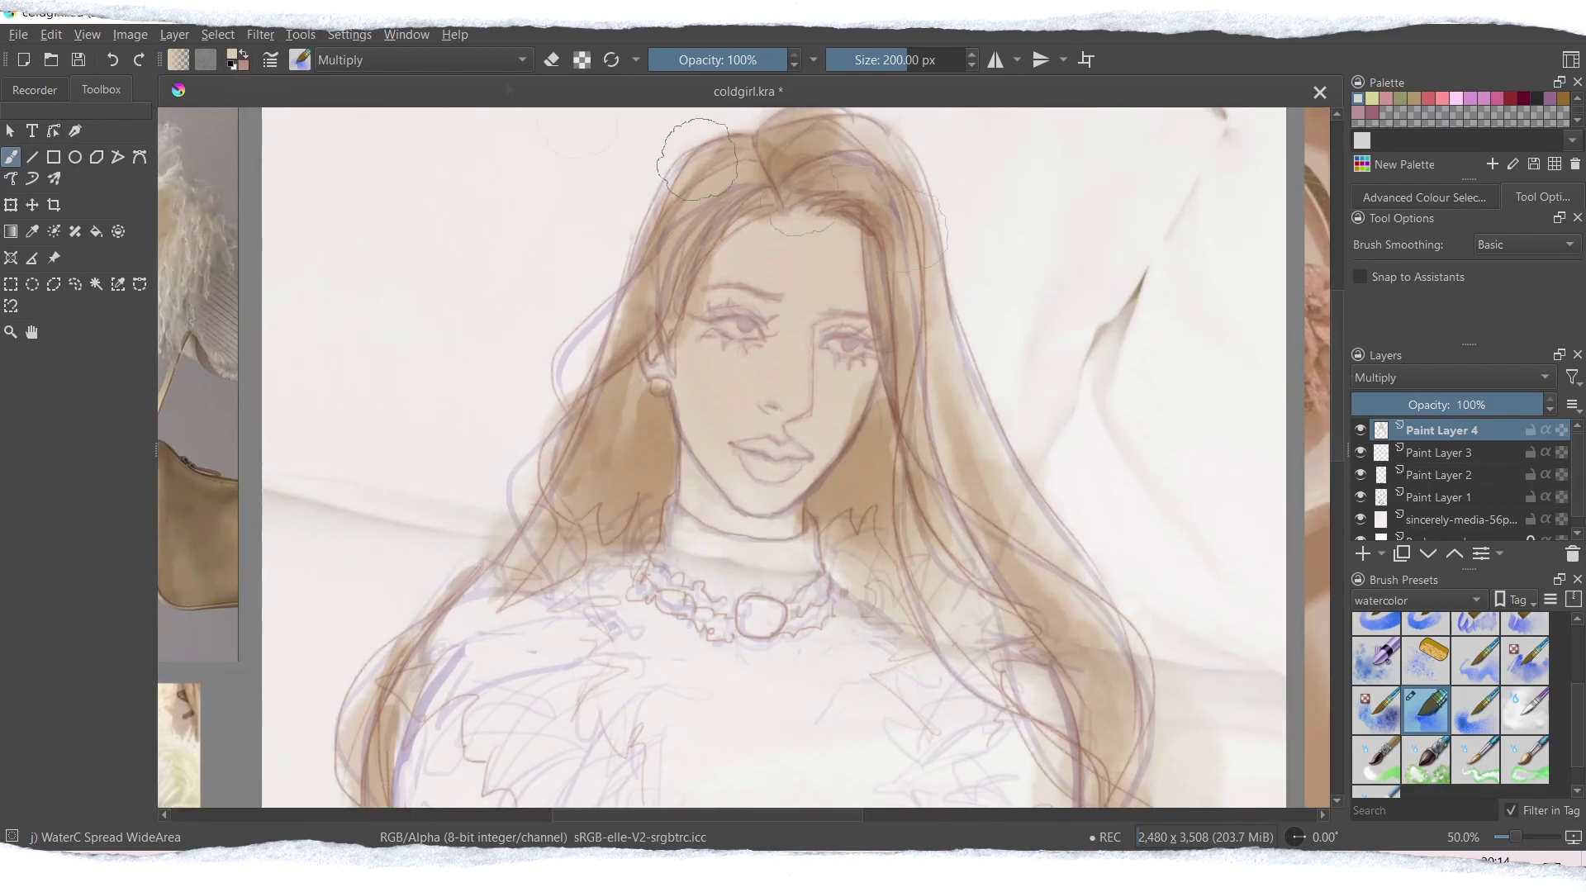
left_click(233, 55)
left_click(611, 292)
left_click(883, 625)
mouse_move(743, 240)
left_mouse_down()
mouse_move(710, 318)
mouse_move(896, 306)
mouse_move(839, 351)
mouse_move(795, 476)
left_mouse_up()
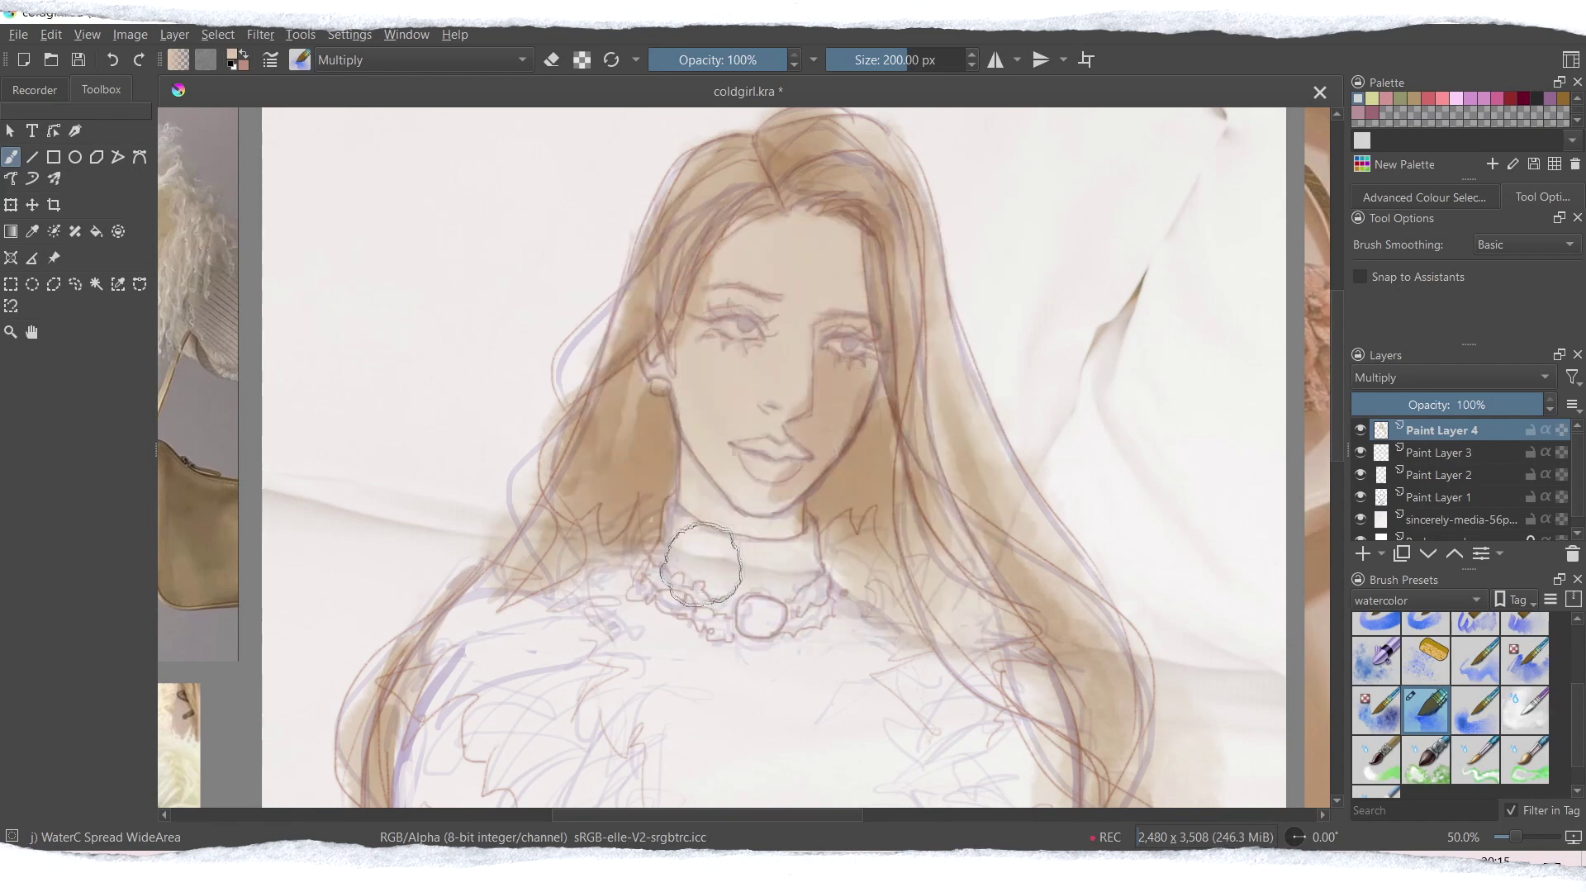
key("ctrl+z")
left_click_drag(833, 414, 777, 504)
key("ctrl+z")
Step: Set the brush size to 100.09 px and shade the face, nose, forehead edge and neck under the chin
left_click_drag(883, 61, 890, 61)
mouse_move(821, 390)
left_mouse_down()
mouse_move(839, 368)
mouse_move(794, 479)
left_mouse_up()
mouse_move(698, 318)
left_mouse_down()
mouse_move(725, 301)
mouse_move(723, 318)
left_mouse_up()
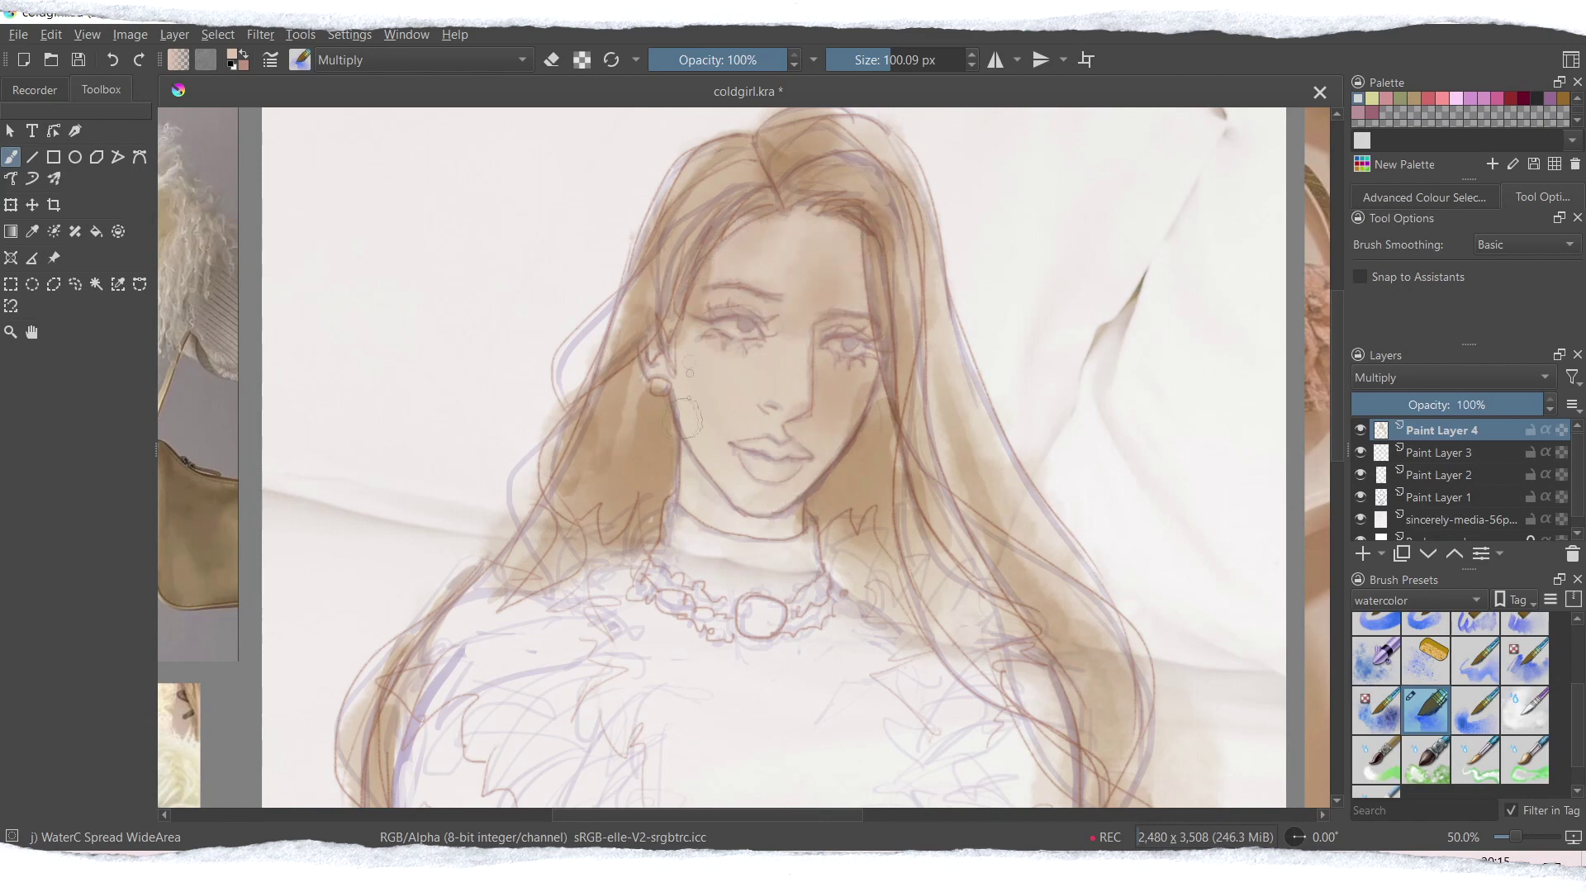
mouse_move(731, 516)
left_mouse_down()
mouse_move(785, 529)
mouse_move(686, 475)
mouse_move(752, 533)
mouse_move(802, 516)
left_mouse_up()
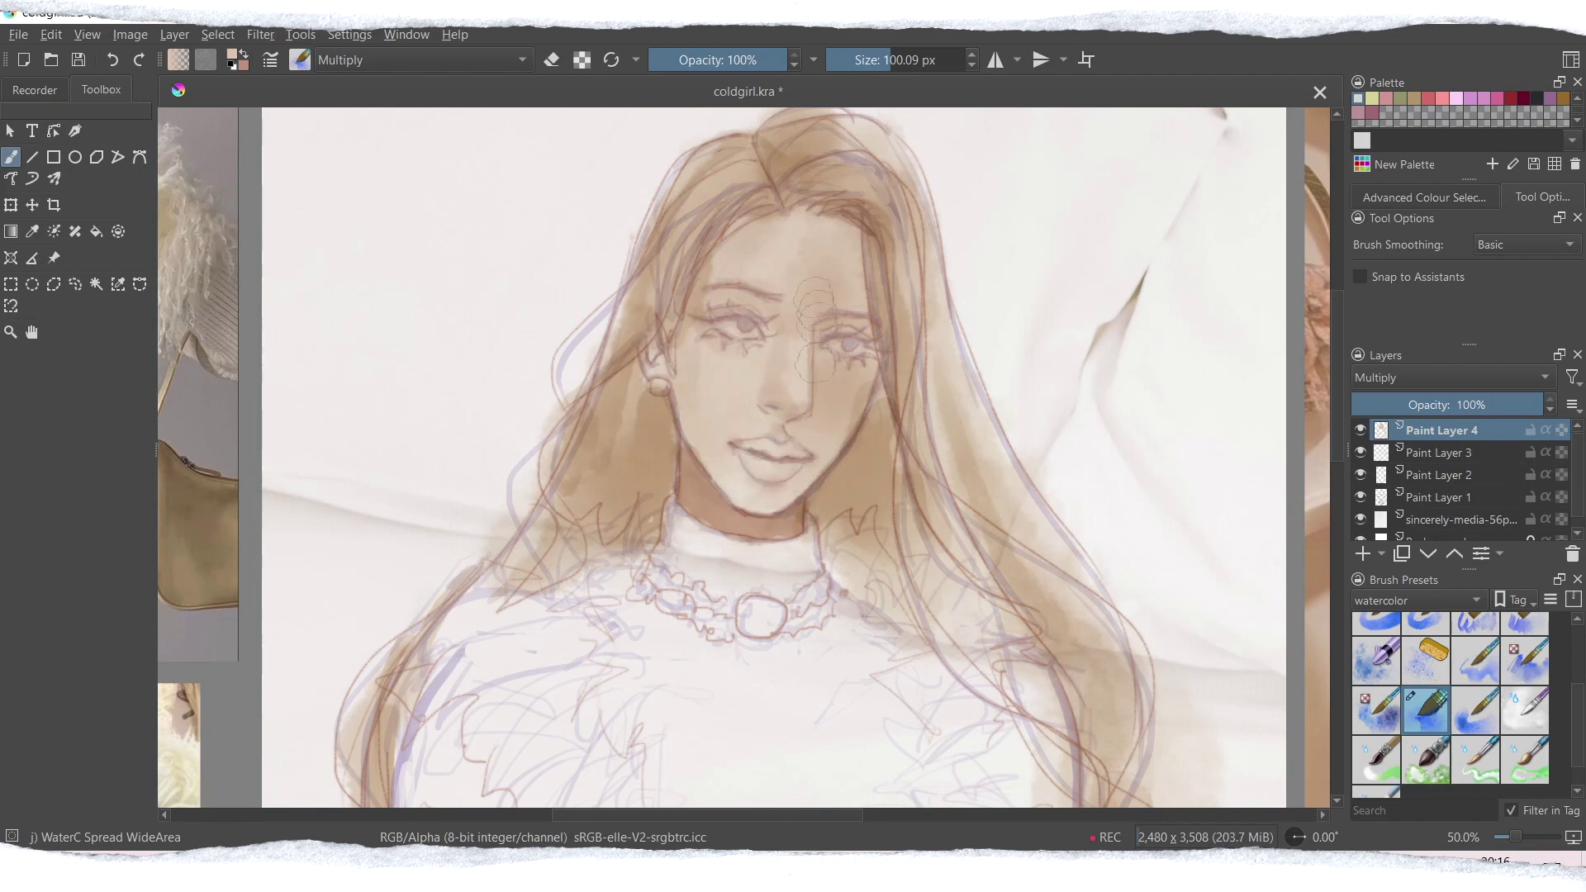
mouse_move(858, 329)
left_mouse_down()
mouse_move(856, 231)
mouse_move(857, 375)
mouse_move(832, 444)
left_mouse_up()
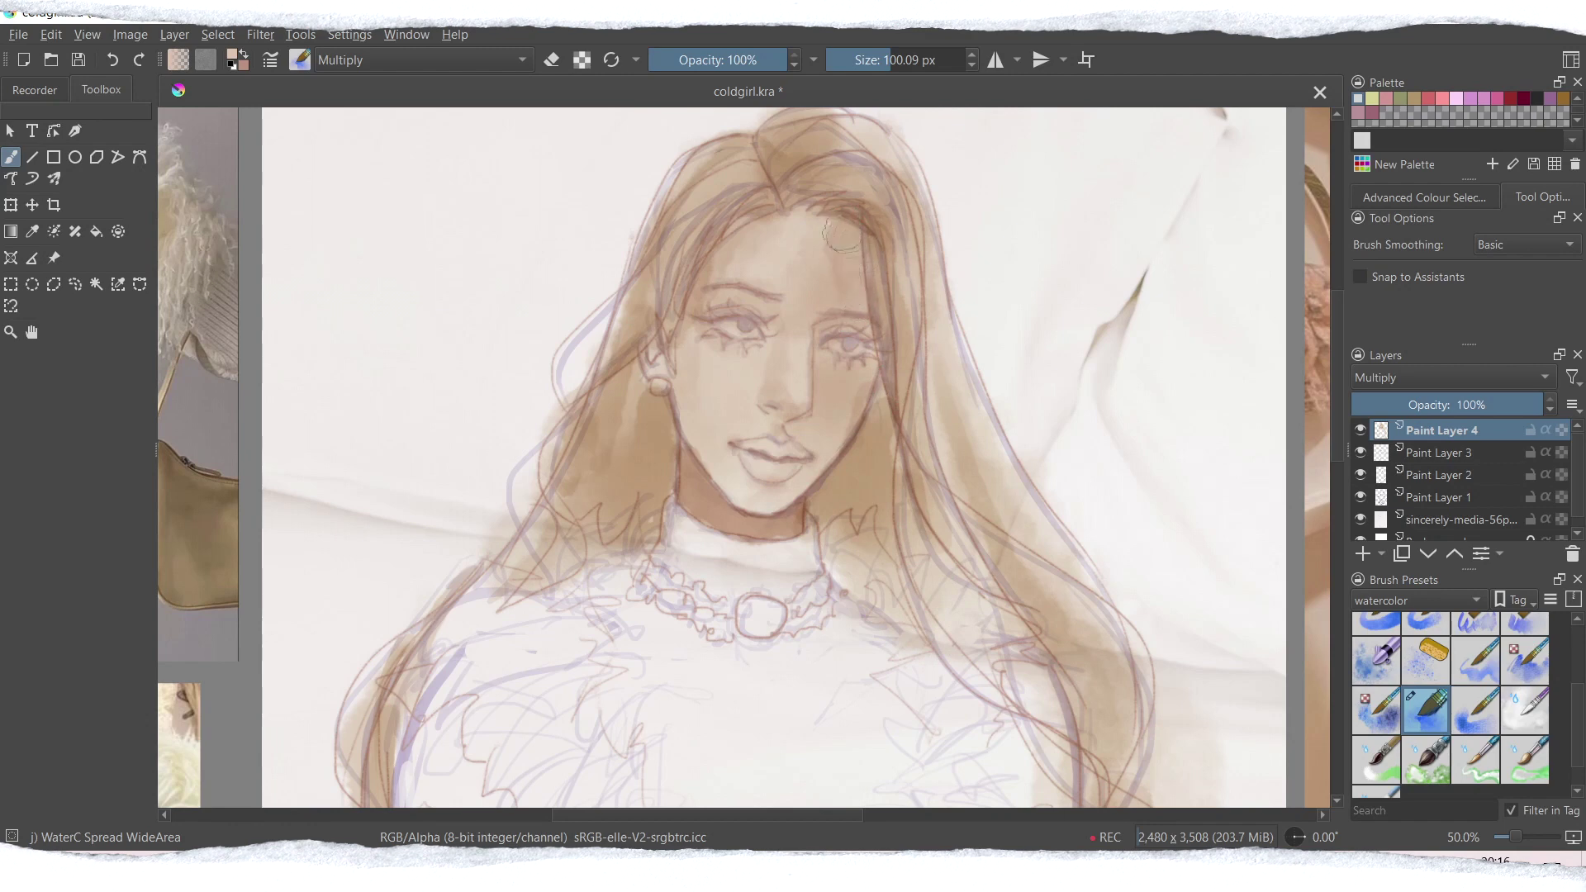
left_click_drag(828, 218, 911, 421)
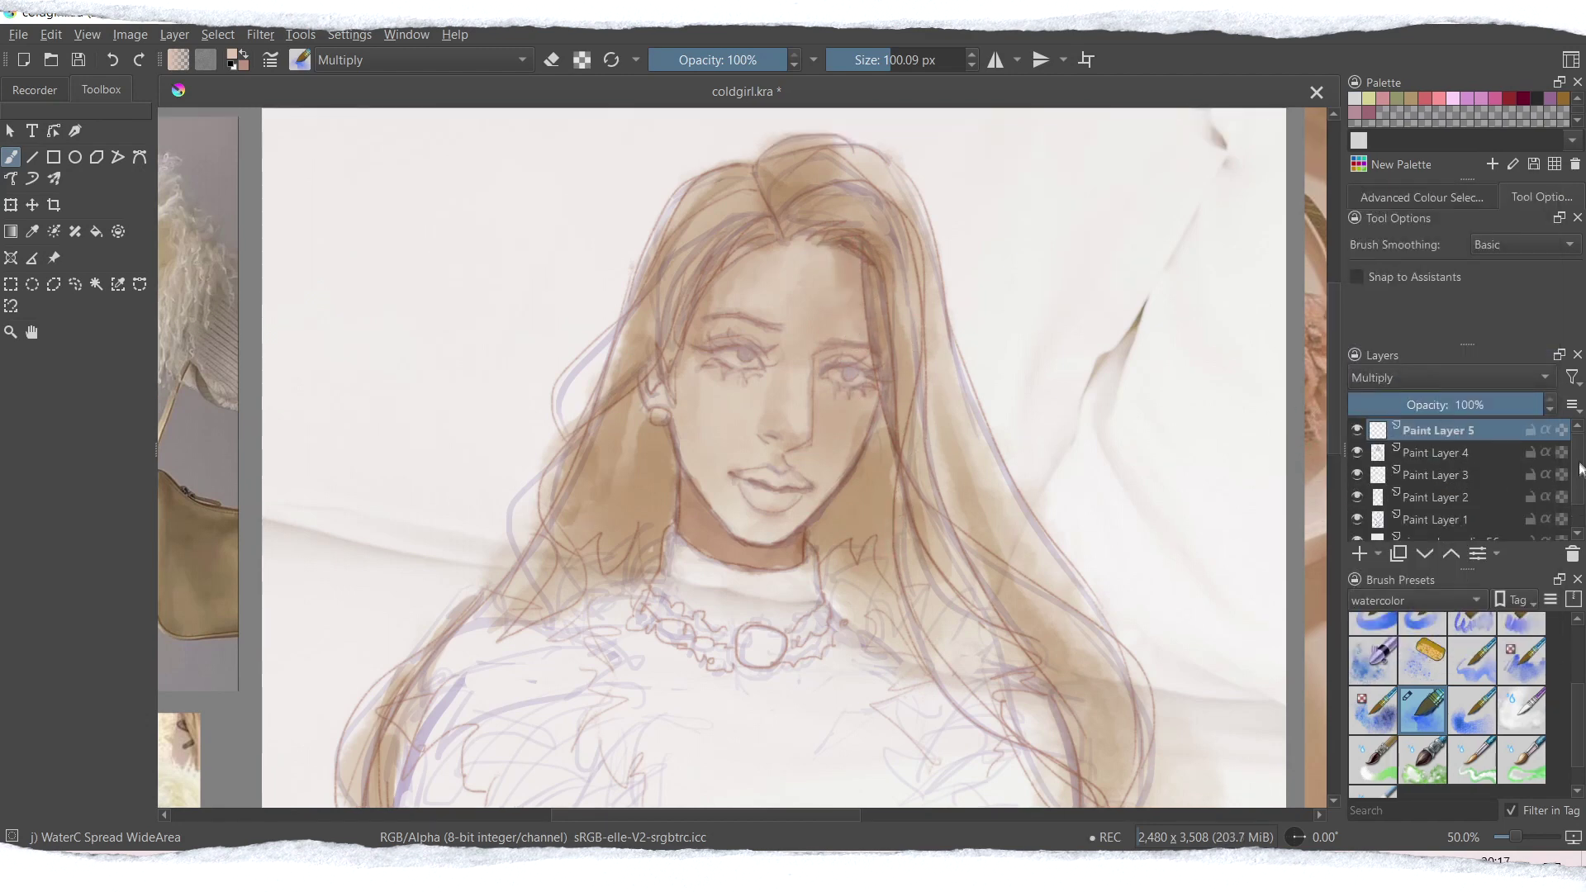
Step: Hide the Paint Layer 1 sketch and darken the eyelids, lashes and brows on Paint Layer 4 with a 41.16 px brush
left_click(1357, 519)
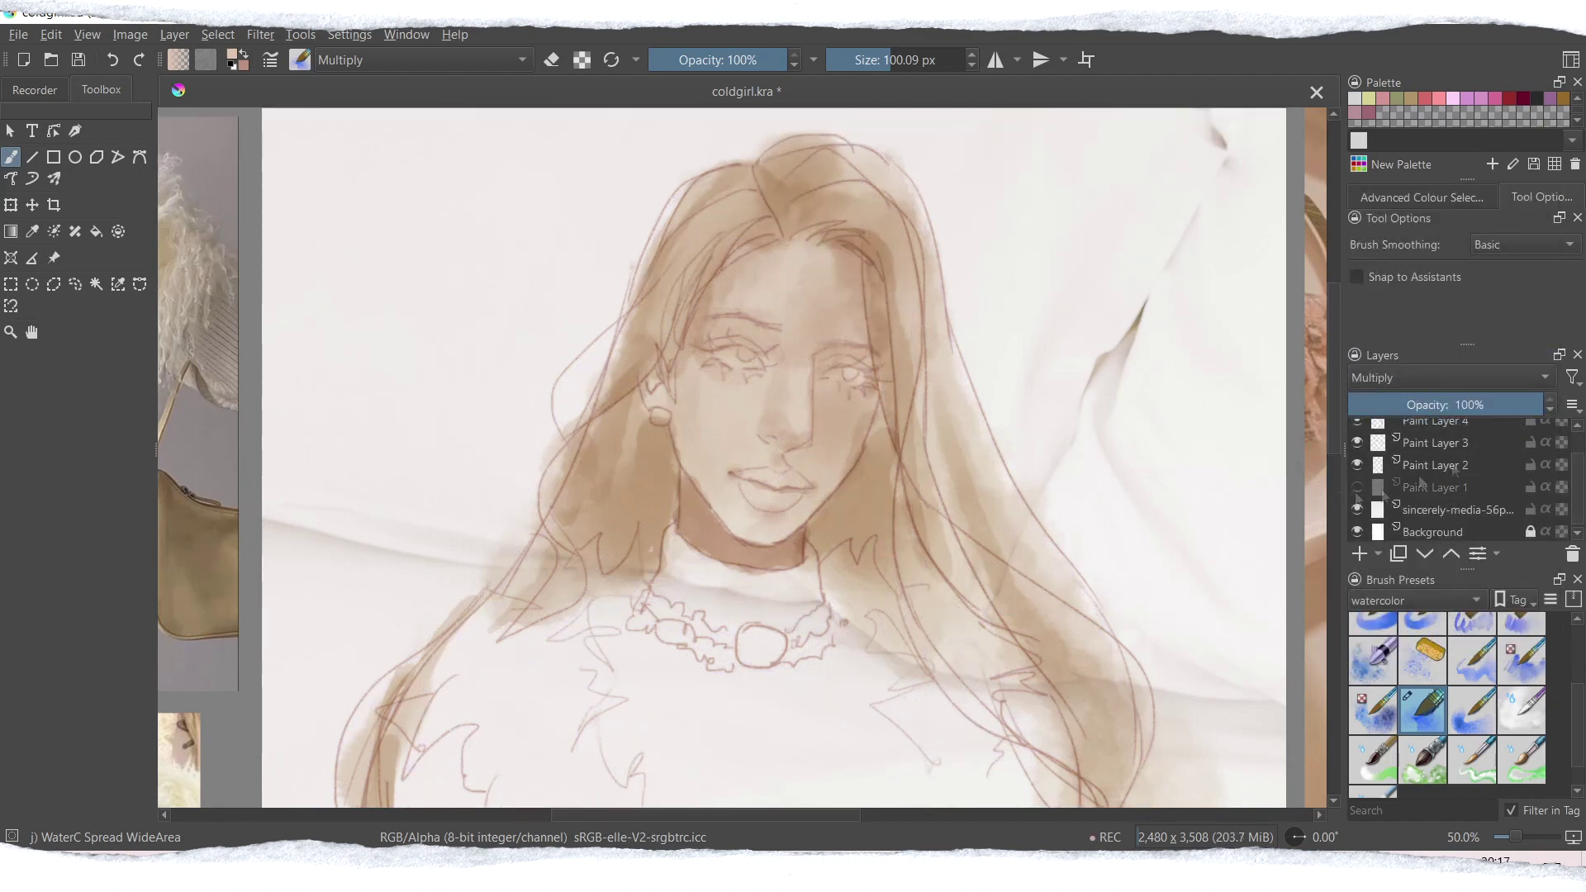
left_click(1450, 456)
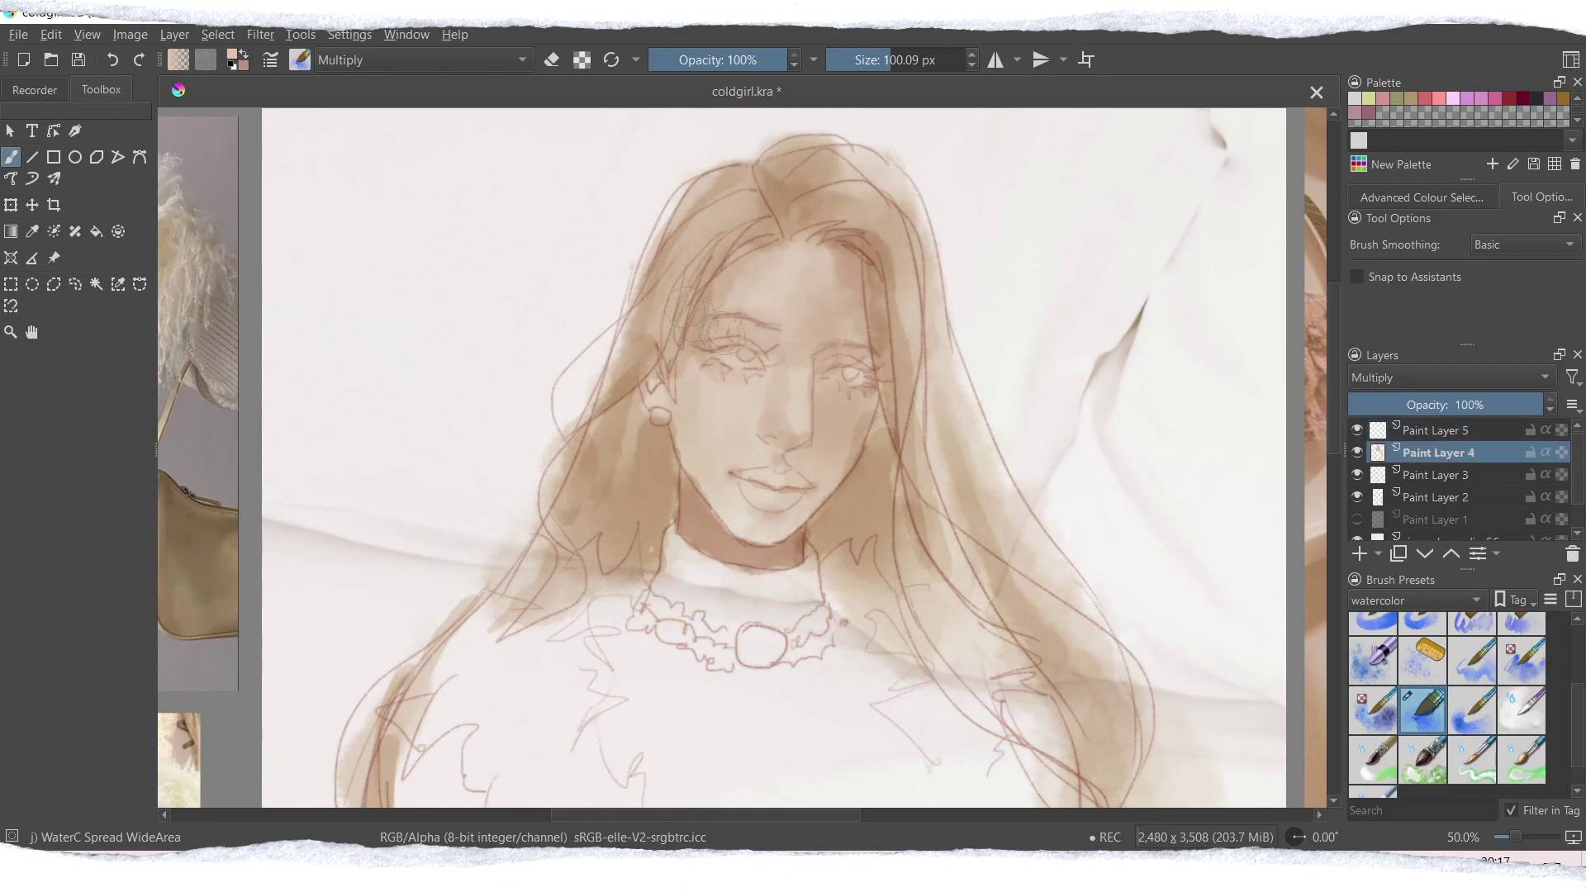
left_click(871, 62)
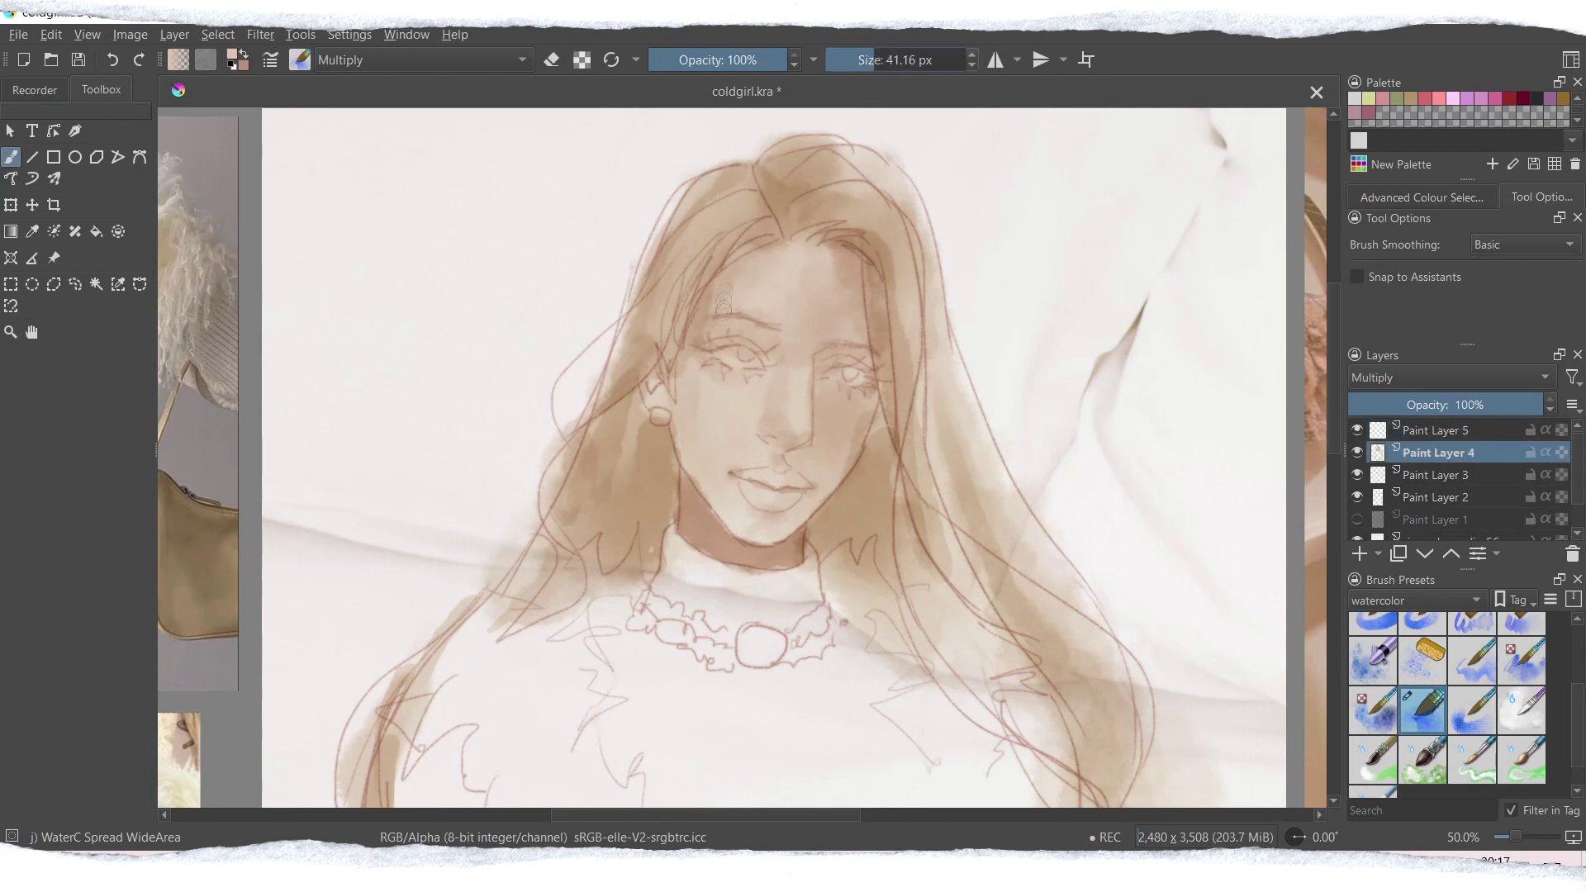
mouse_move(709, 357)
left_mouse_down()
mouse_move(749, 374)
mouse_move(703, 357)
mouse_move(811, 344)
mouse_move(707, 330)
mouse_move(831, 355)
left_mouse_up()
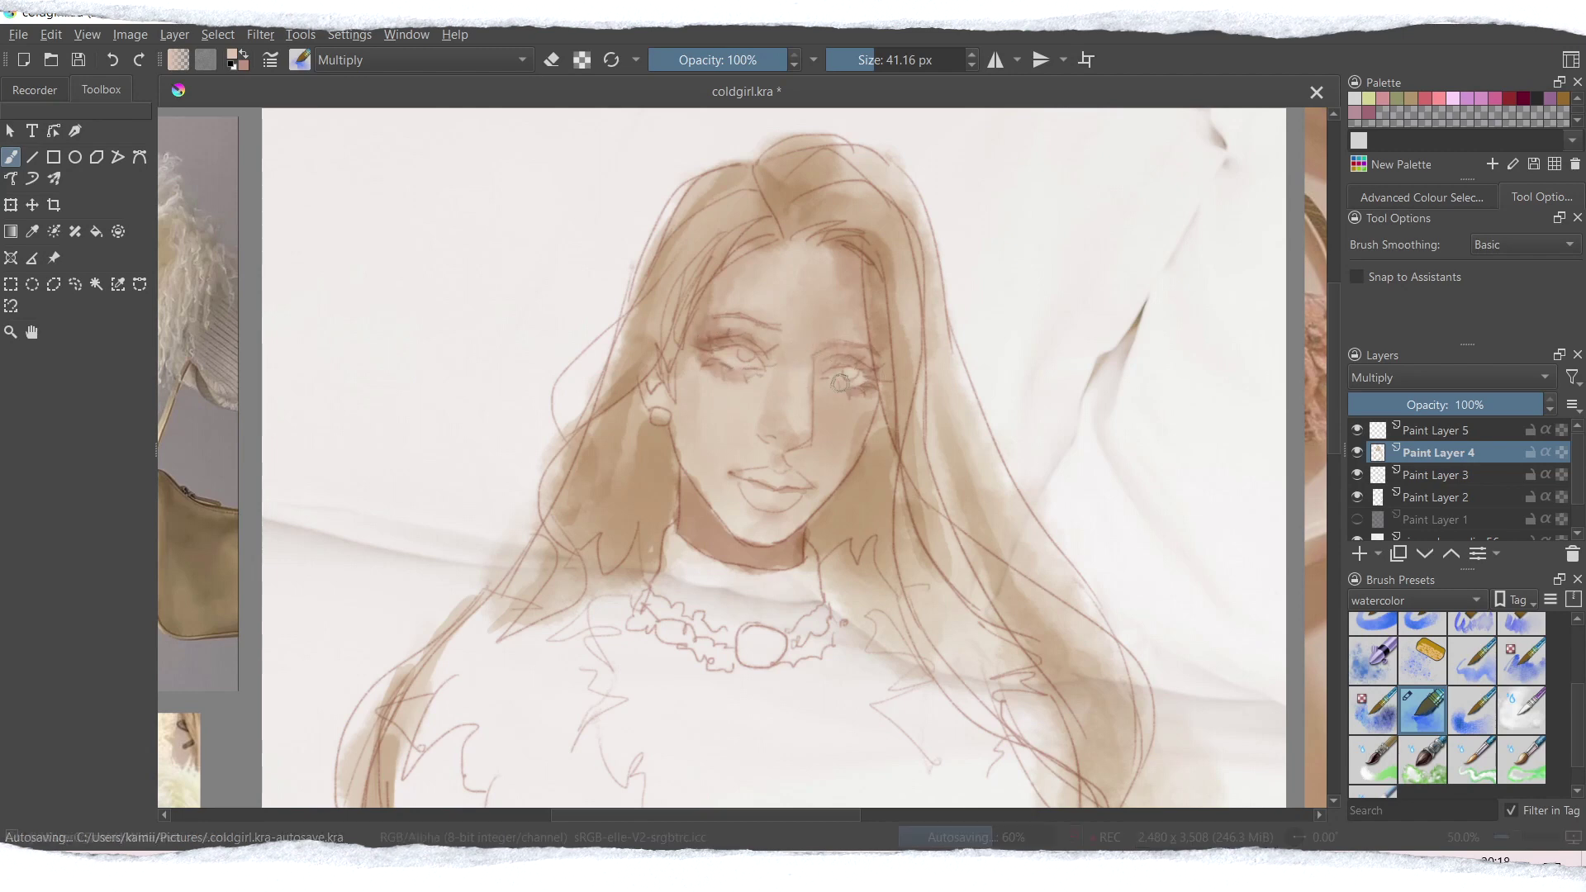
left_click_drag(712, 319, 780, 329)
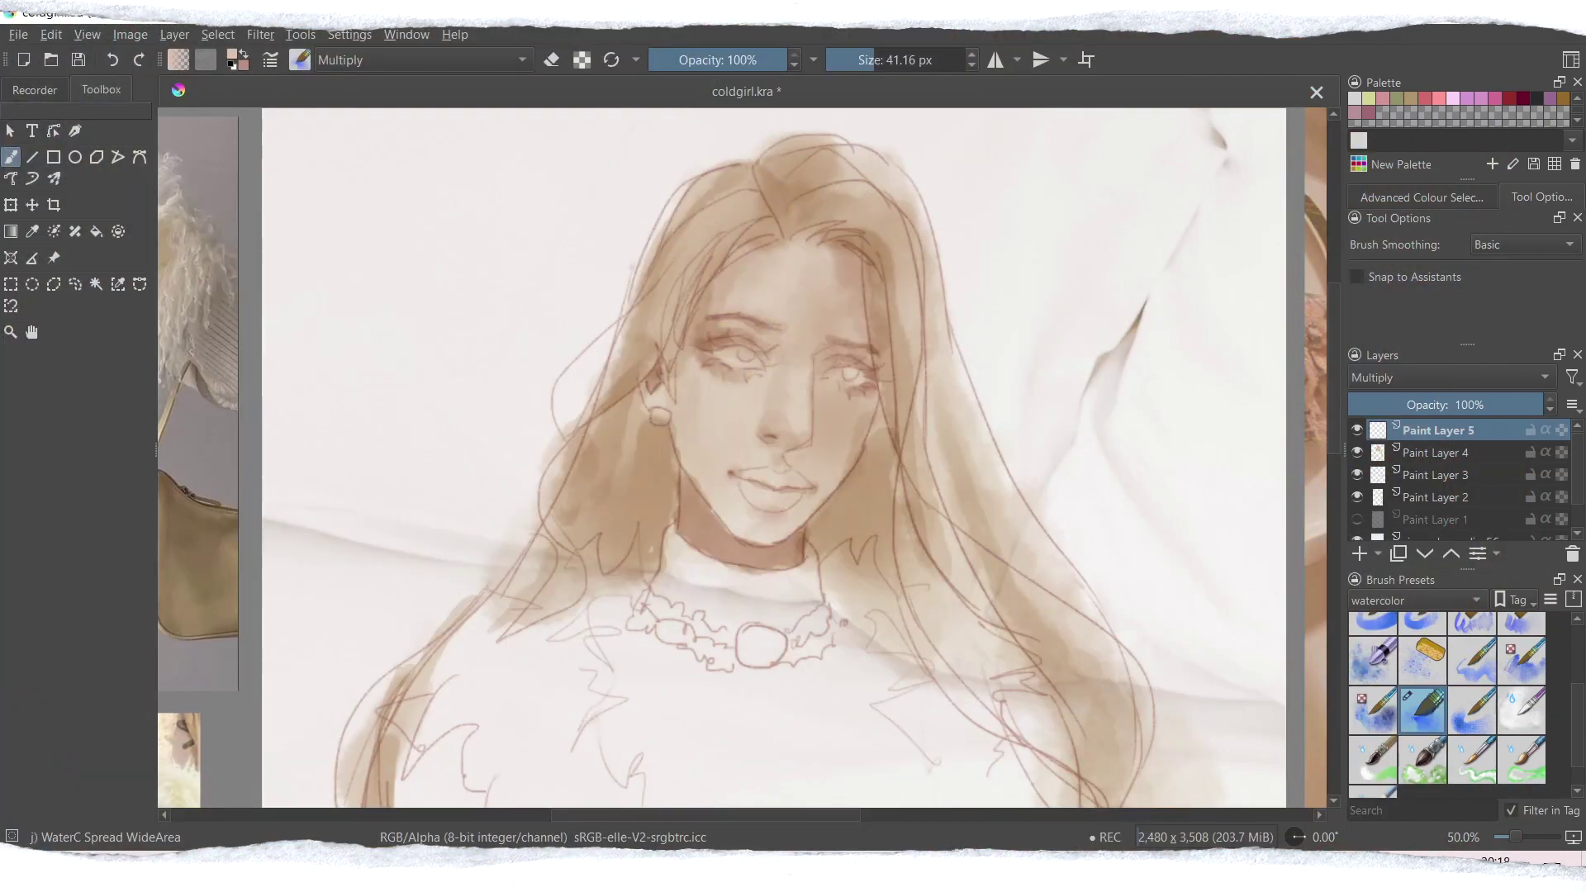
Step: Change the paint colour to the light muted pink #eabac1
left_click(238, 58)
left_click_drag(602, 321, 607, 330)
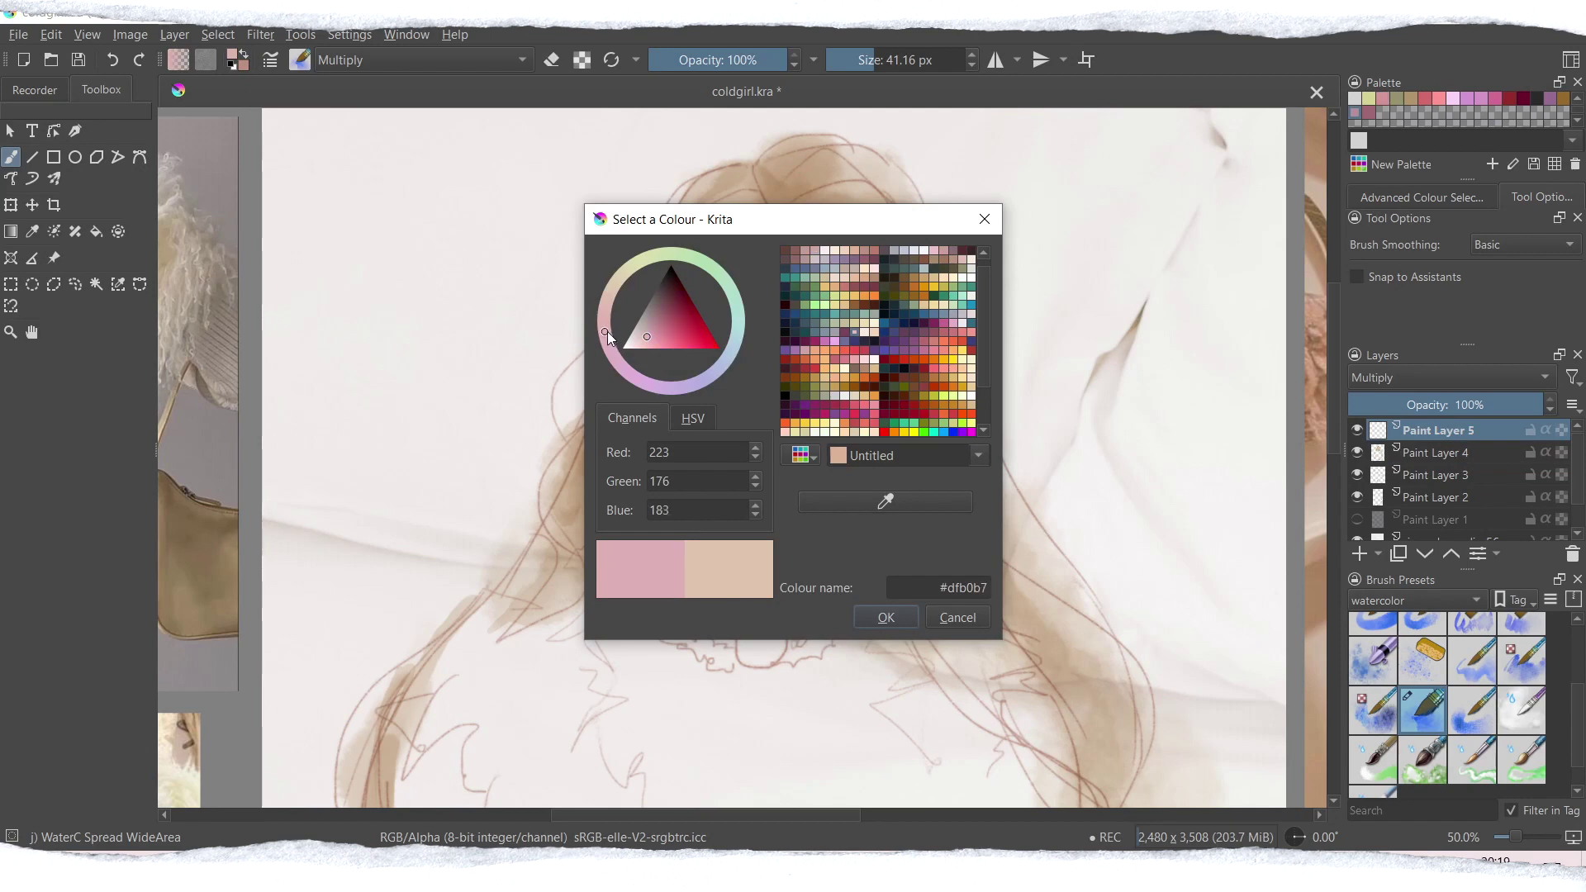
left_click_drag(644, 340, 646, 340)
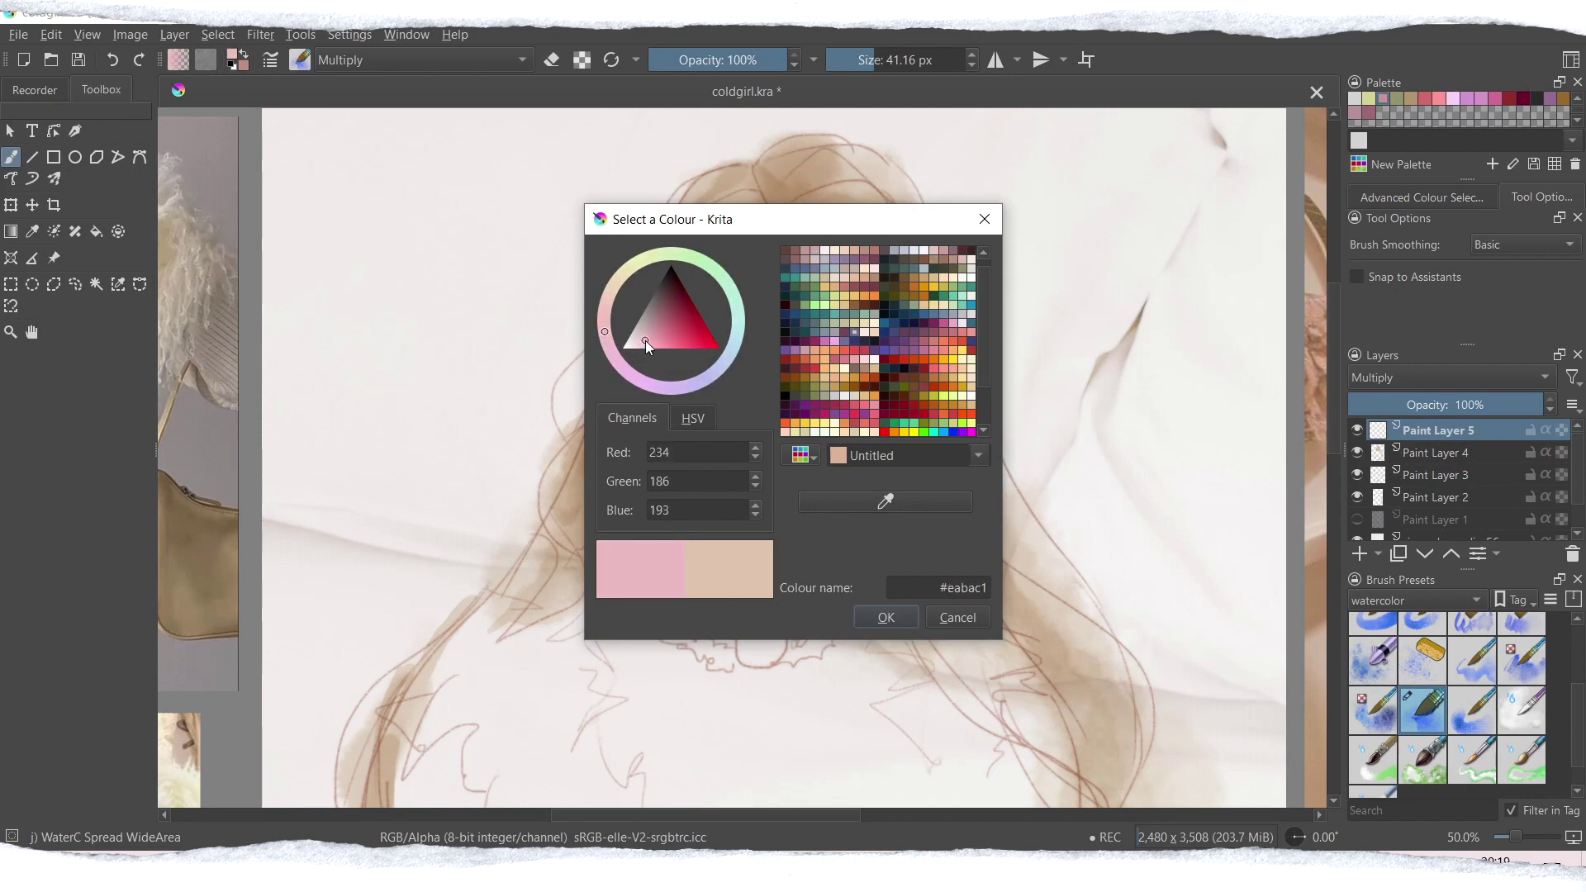
left_click(881, 614)
Step: Paint the lips pink on Paint Layer 5 with an 85.47 px brush, and set the size to 50.27 px to deepen them
left_click(892, 63)
left_click_drag(762, 480, 764, 482)
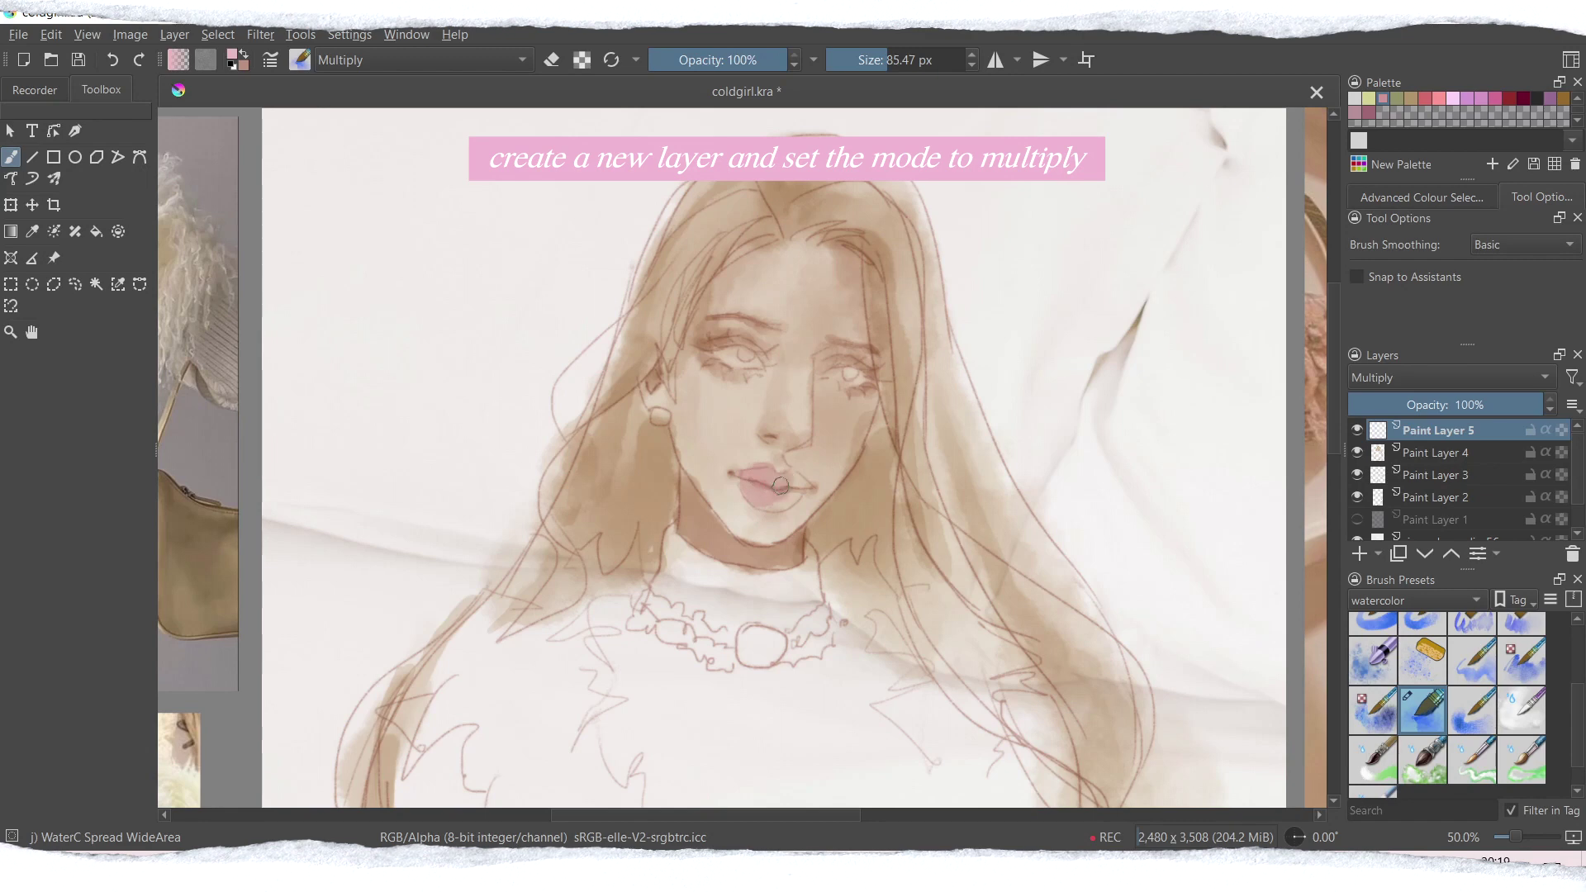
left_click_drag(792, 481, 771, 498)
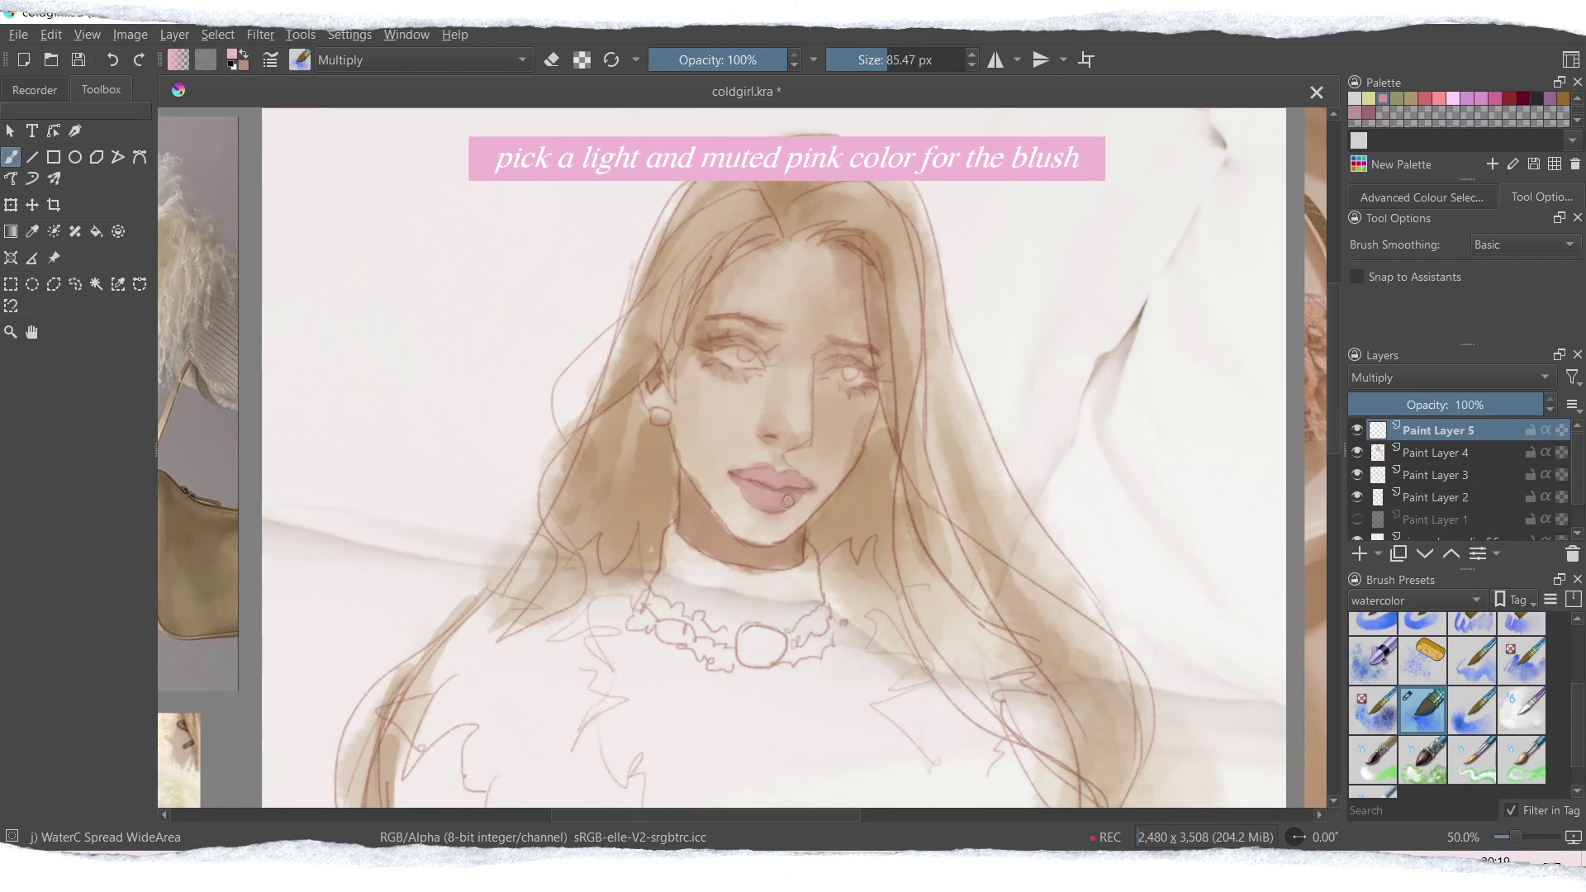
mouse_move(771, 500)
left_mouse_down()
mouse_move(727, 547)
mouse_move(697, 634)
mouse_move(680, 629)
mouse_move(782, 485)
mouse_move(795, 472)
mouse_move(804, 486)
mouse_move(756, 481)
left_mouse_up()
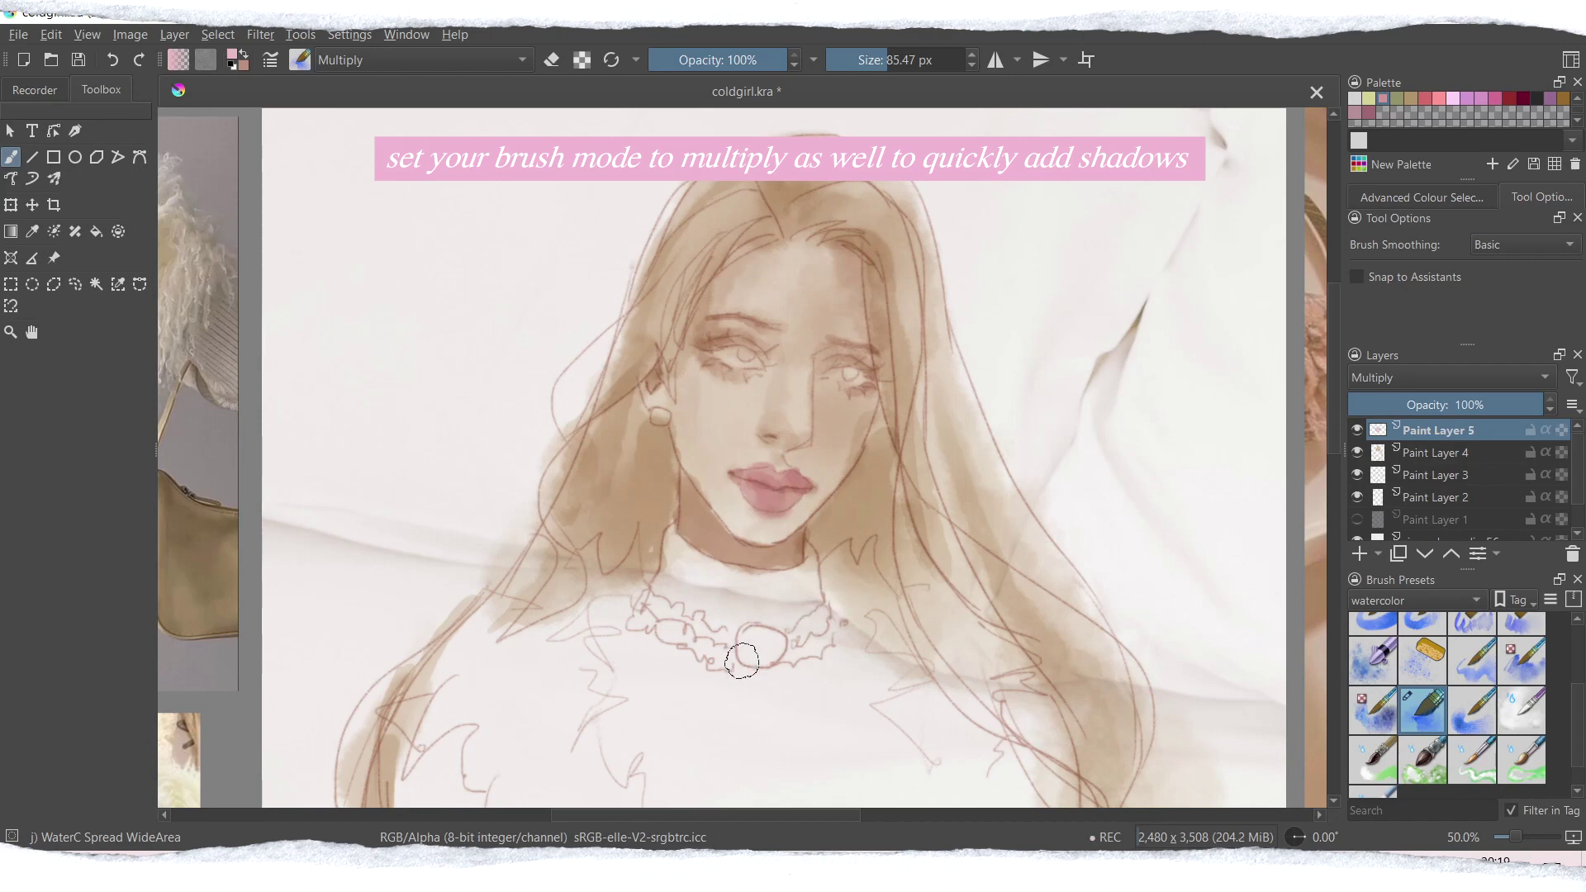
left_click_drag(884, 62, 874, 65)
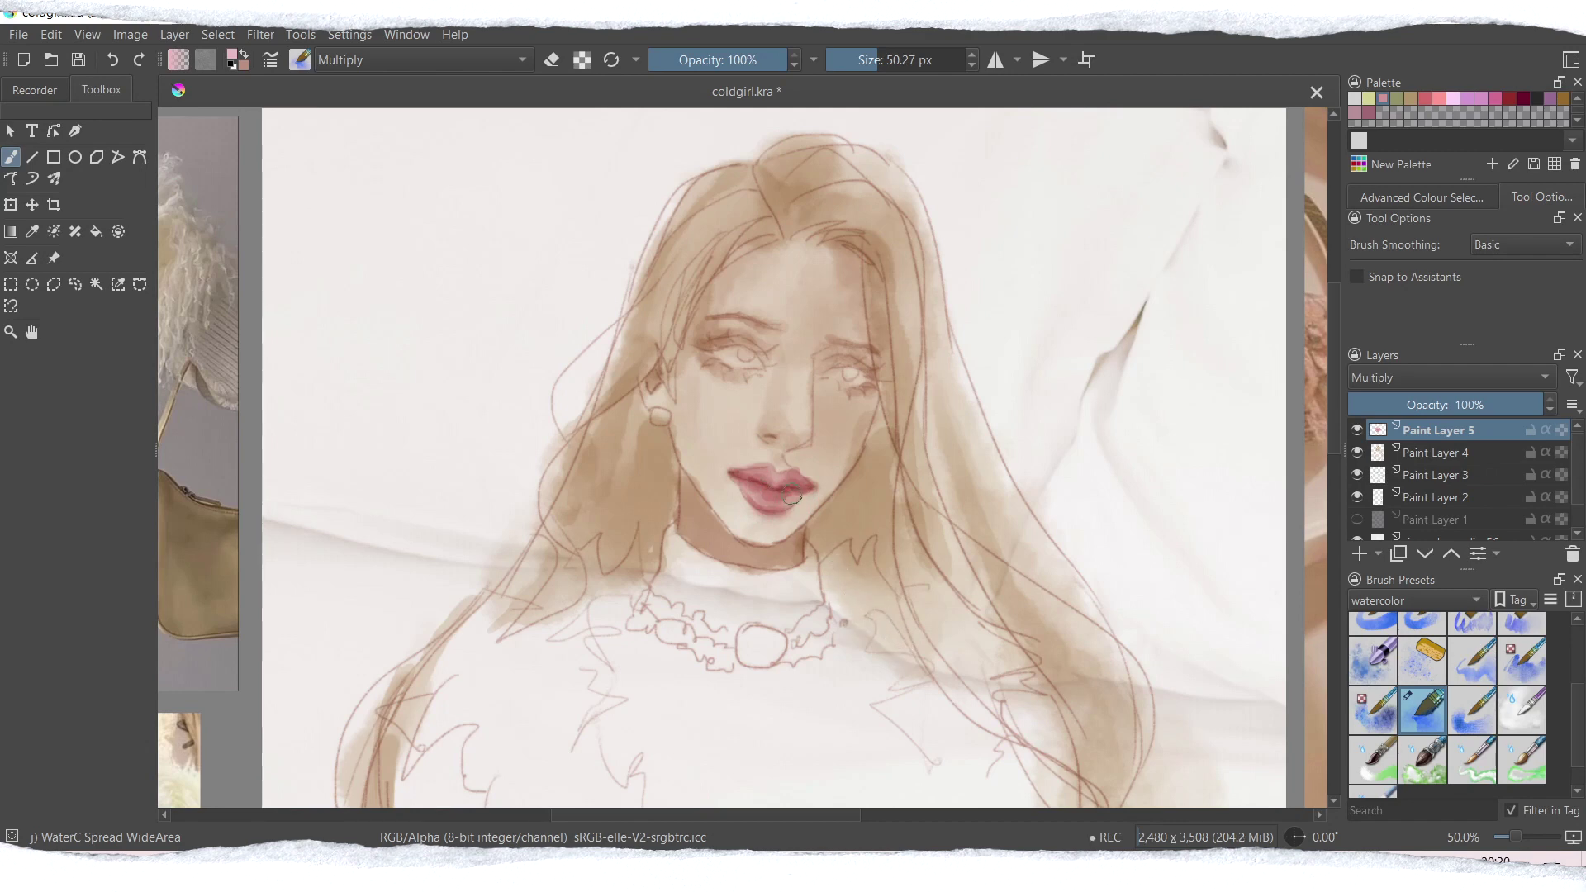
left_click_drag(885, 61, 904, 60)
mouse_move(731, 398)
left_mouse_down()
mouse_move(777, 432)
mouse_move(730, 397)
left_mouse_up()
key("ctrl+z")
key("ctrl+z")
Step: Set the brush size to 103.99 px and build up pink blush on both cheeks and across the nose
left_click_drag(904, 60, 890, 60)
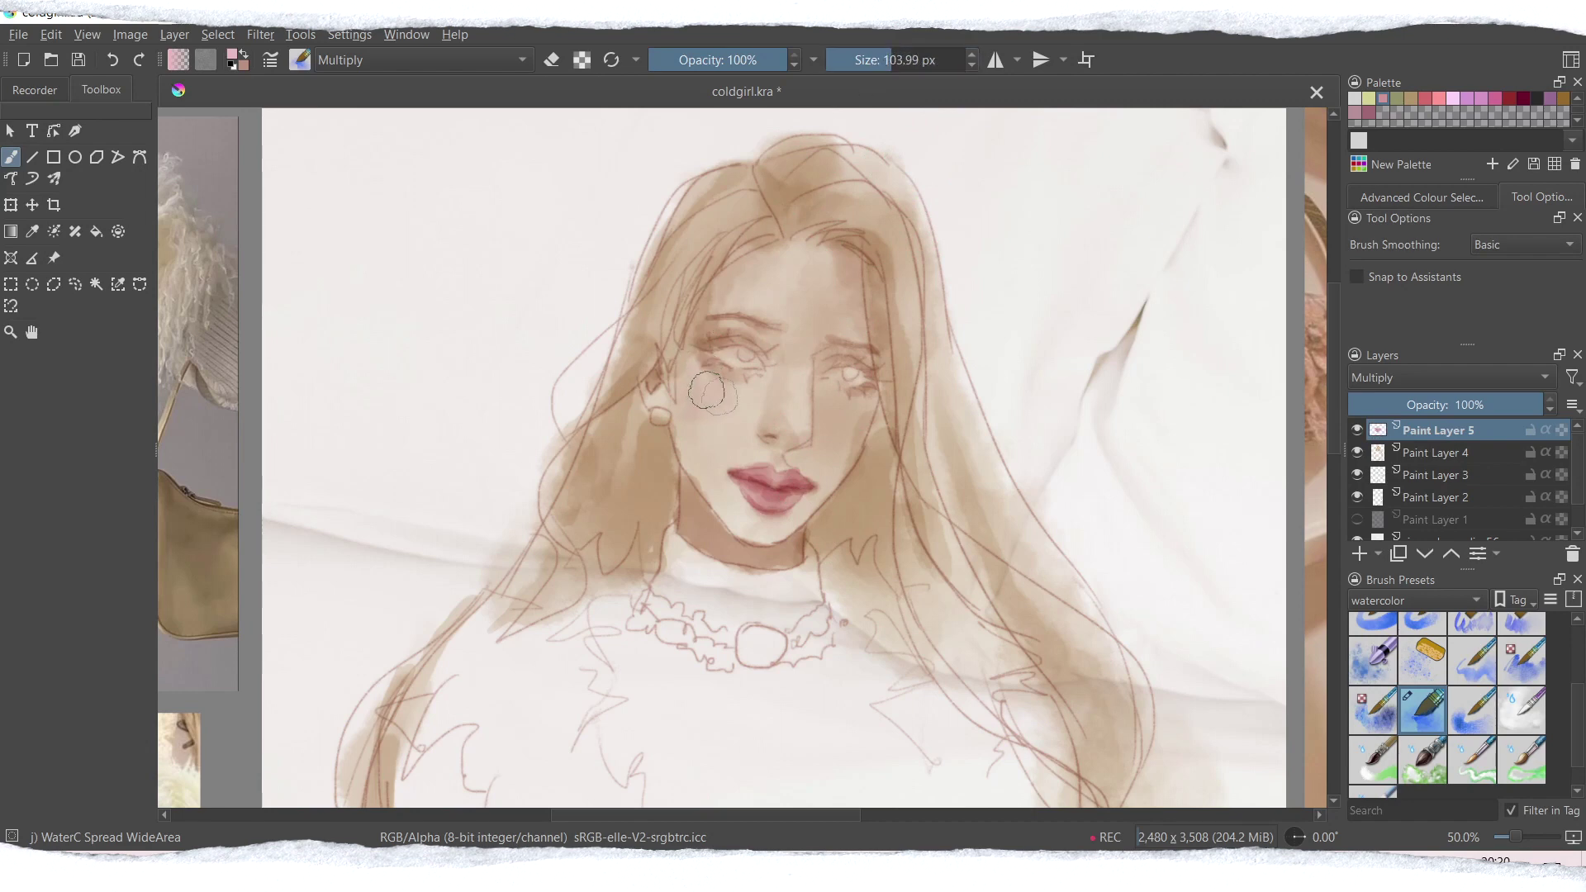
left_click_drag(715, 402, 739, 398)
left_click_drag(861, 421, 844, 424)
mouse_move(711, 407)
left_mouse_down()
mouse_move(694, 379)
mouse_move(747, 401)
left_mouse_up()
left_click_drag(849, 425, 851, 413)
mouse_move(752, 404)
left_mouse_down()
mouse_move(696, 376)
mouse_move(694, 358)
mouse_move(743, 394)
left_mouse_up()
mouse_move(863, 419)
left_mouse_down()
mouse_move(849, 440)
mouse_move(853, 413)
mouse_move(790, 397)
mouse_move(815, 432)
mouse_move(799, 429)
mouse_move(816, 444)
mouse_move(794, 407)
mouse_move(806, 364)
mouse_move(799, 436)
left_mouse_up()
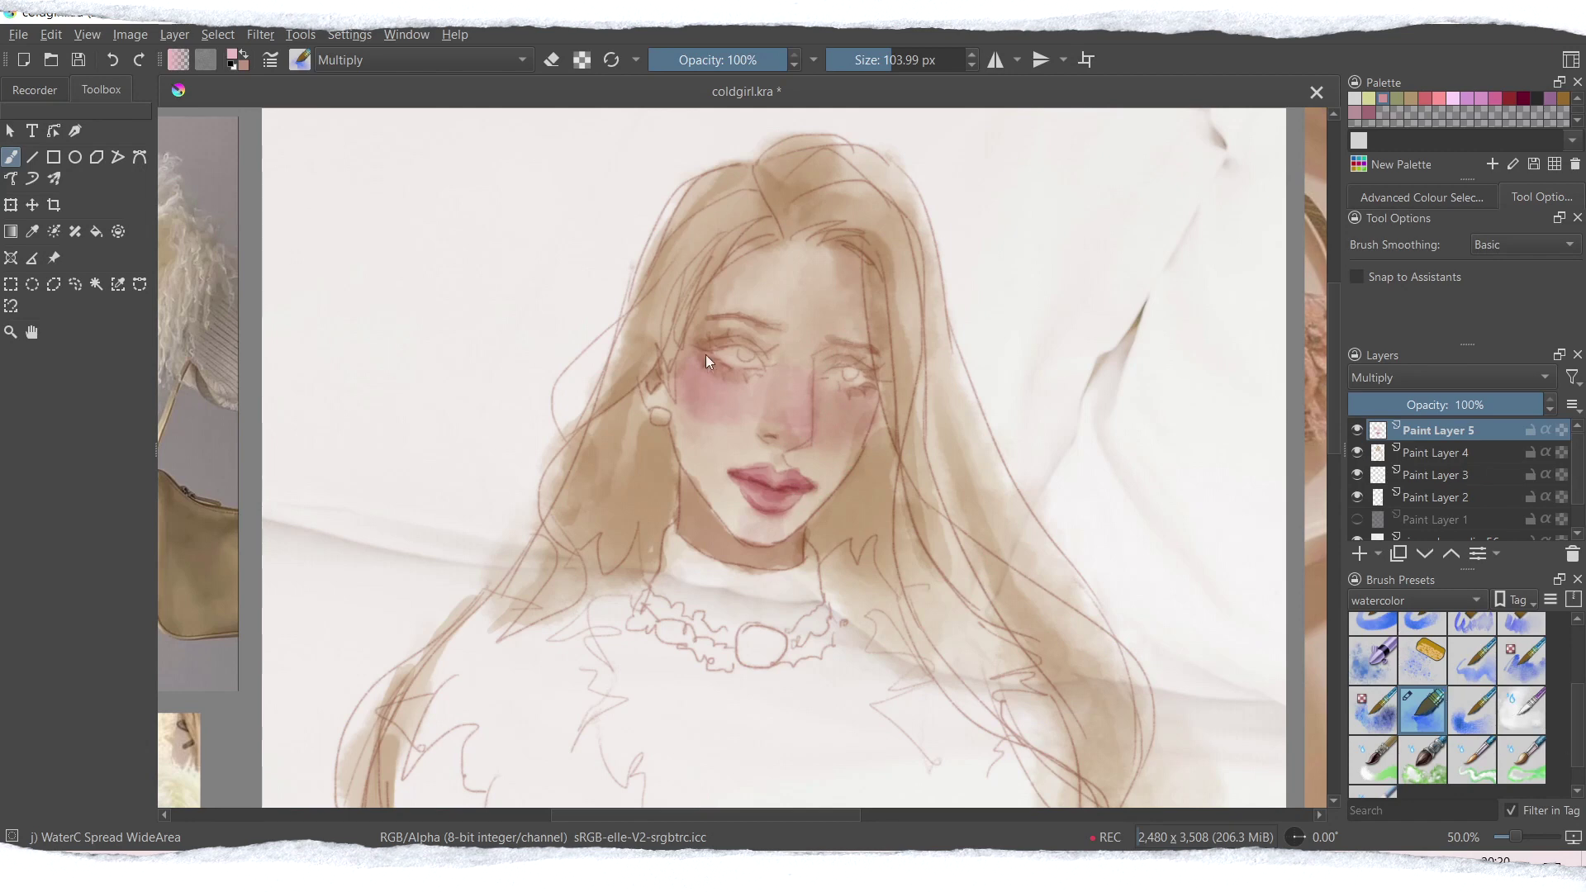
key("slash")
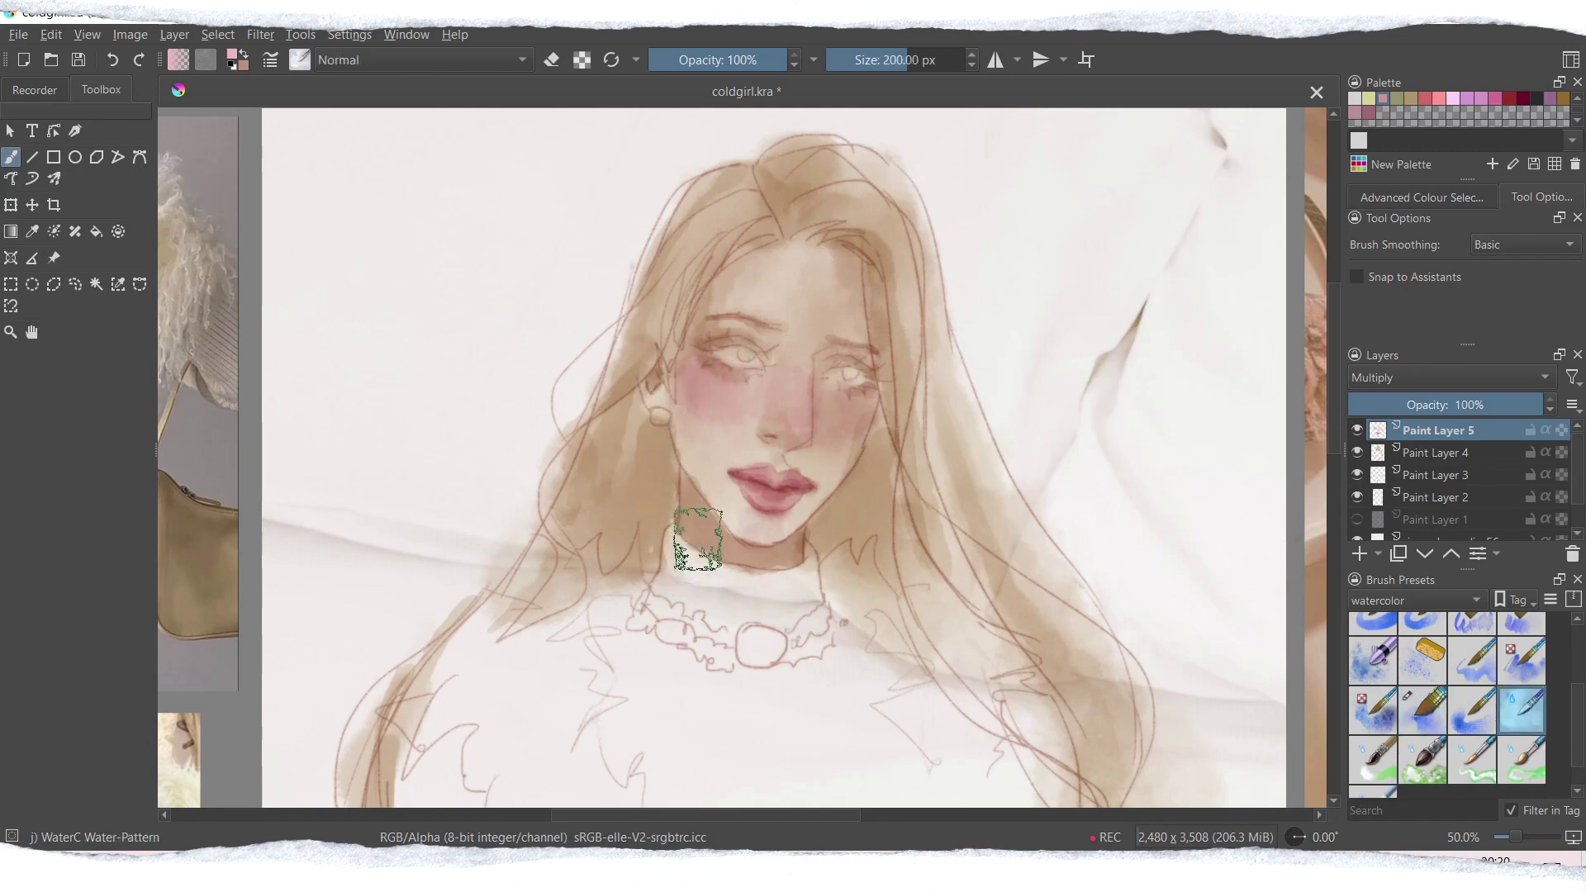
left_click(894, 60)
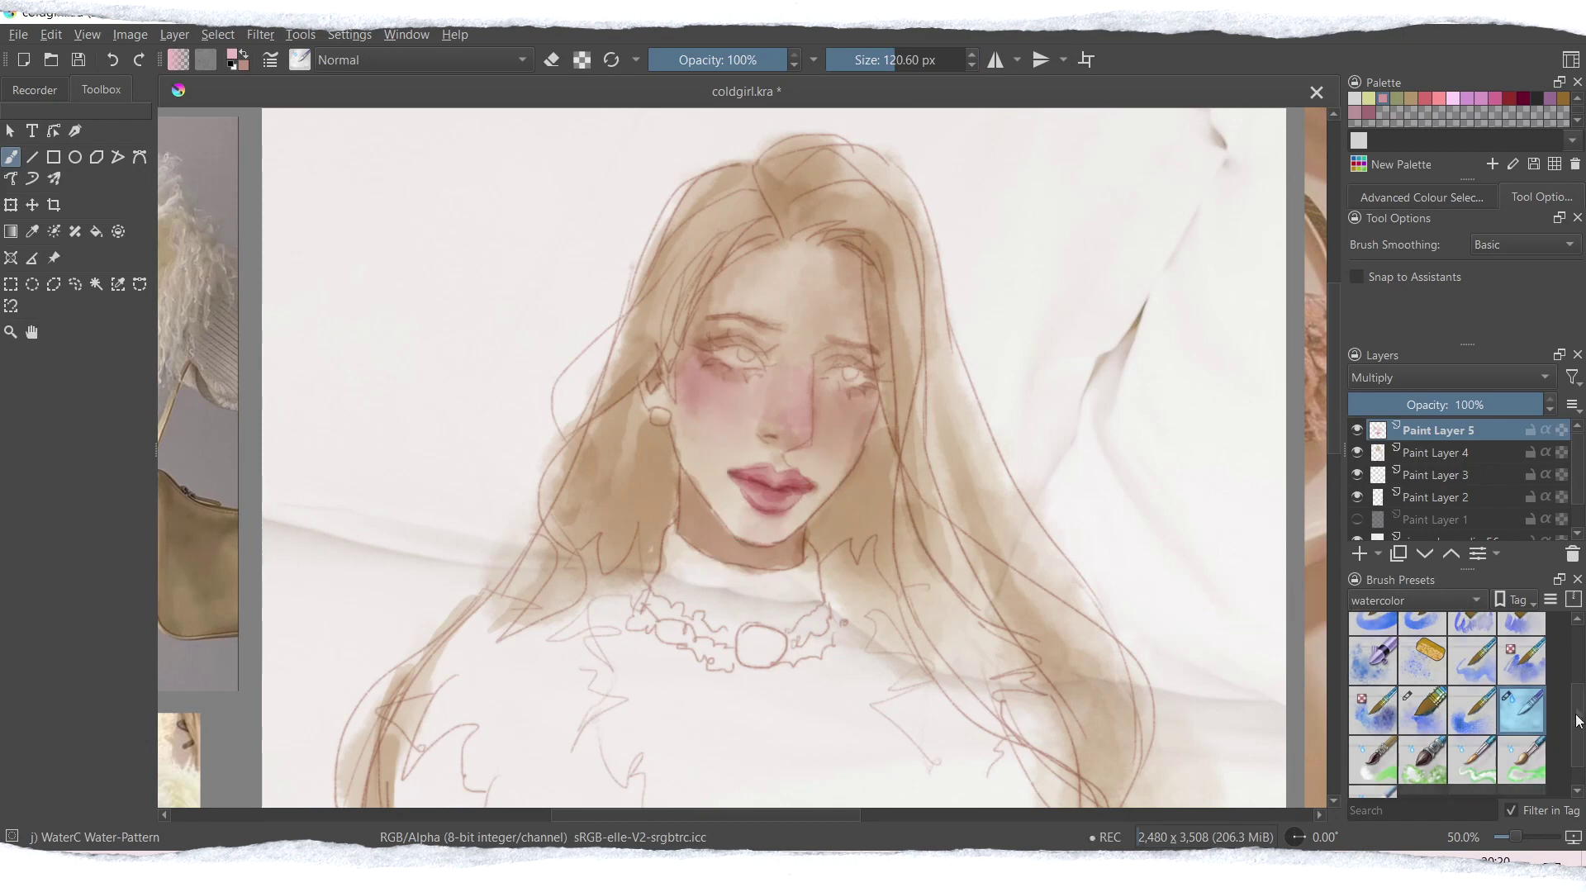
left_click_drag(1575, 725, 1577, 666)
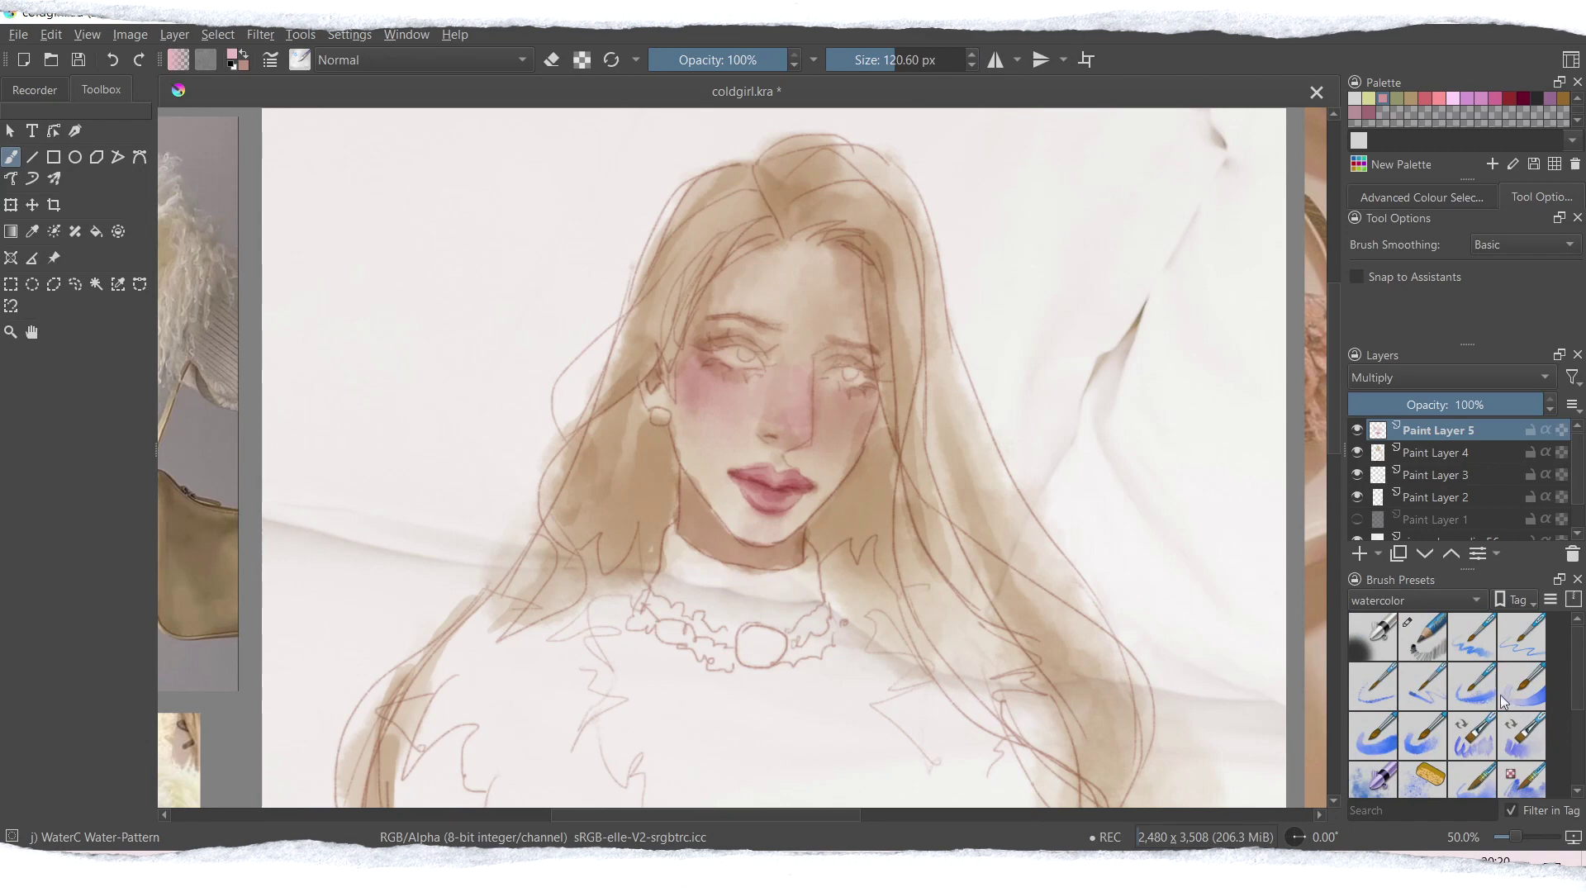
left_click_drag(1575, 684, 1563, 750)
left_click(1432, 691)
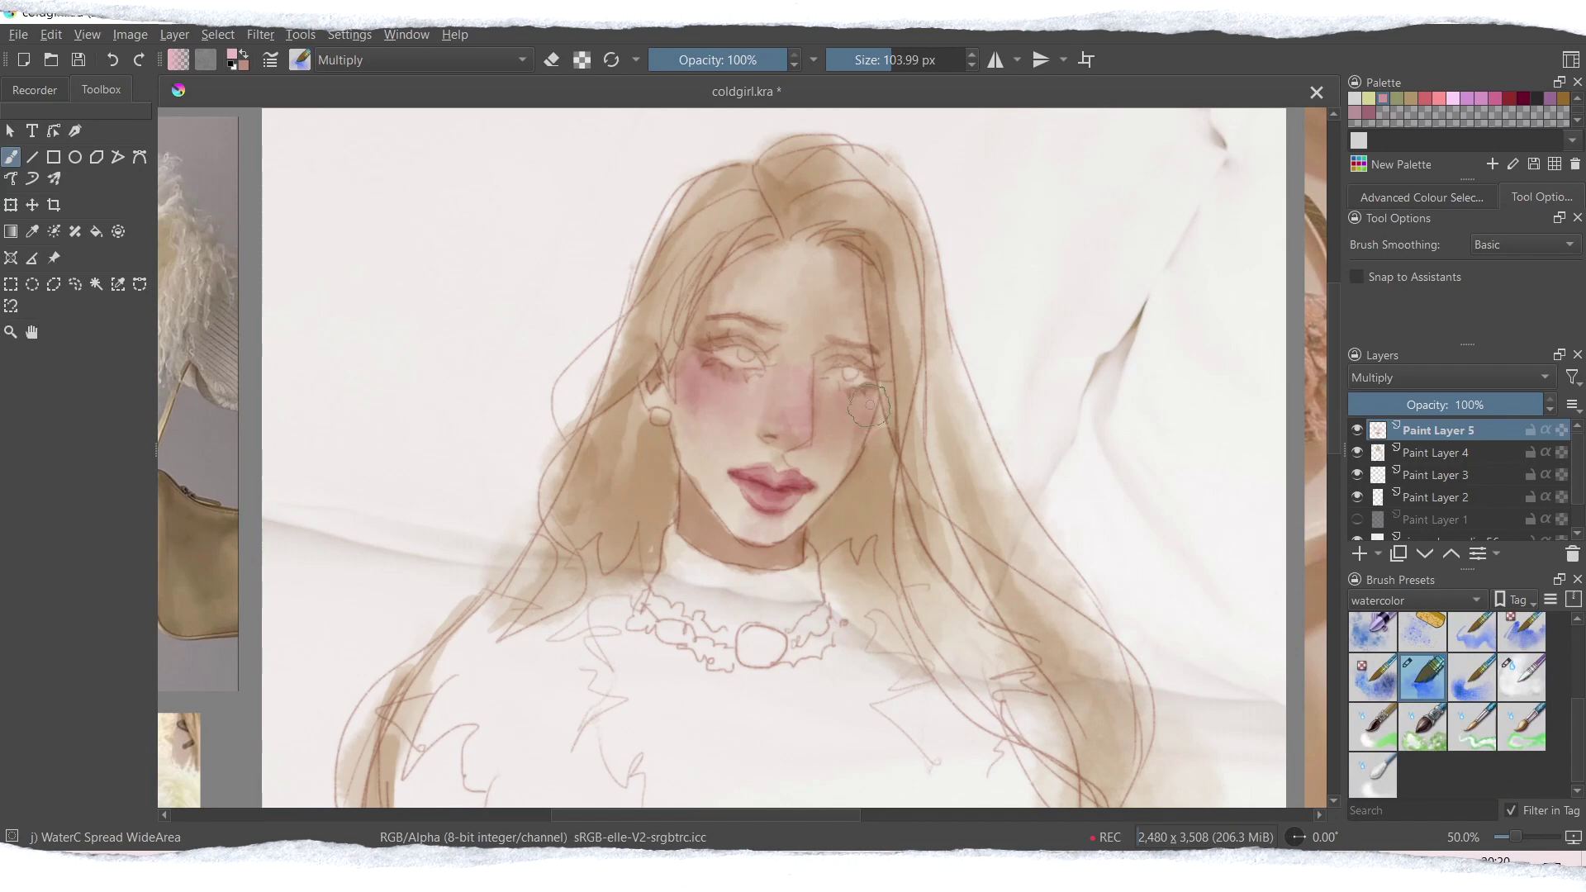
Step: Deepen the blush on the nose and cheek, and tint the forehead, brow area and ear with the same pink
mouse_move(803, 428)
left_mouse_down()
mouse_move(812, 469)
mouse_move(800, 395)
mouse_move(801, 437)
left_mouse_up()
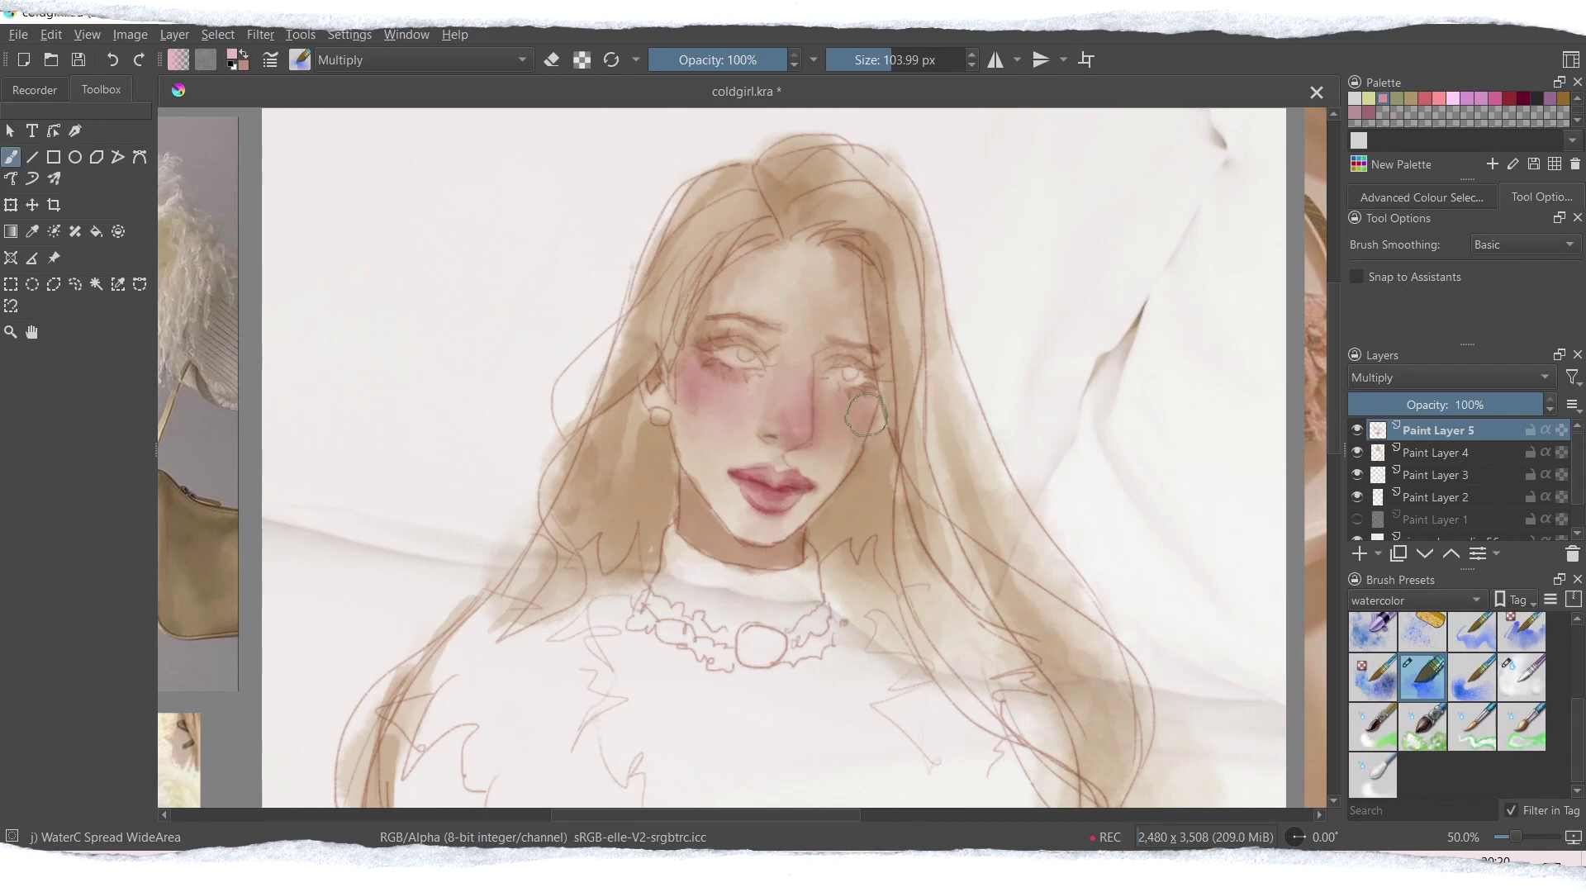
mouse_move(701, 406)
left_mouse_down()
mouse_move(694, 426)
mouse_move(702, 395)
mouse_move(732, 409)
left_mouse_up()
mouse_move(747, 298)
left_mouse_down()
mouse_move(718, 307)
mouse_move(783, 326)
mouse_move(845, 371)
mouse_move(736, 309)
mouse_move(769, 293)
mouse_move(752, 292)
mouse_move(767, 274)
mouse_move(765, 406)
mouse_move(736, 334)
mouse_move(788, 270)
mouse_move(783, 318)
left_mouse_up()
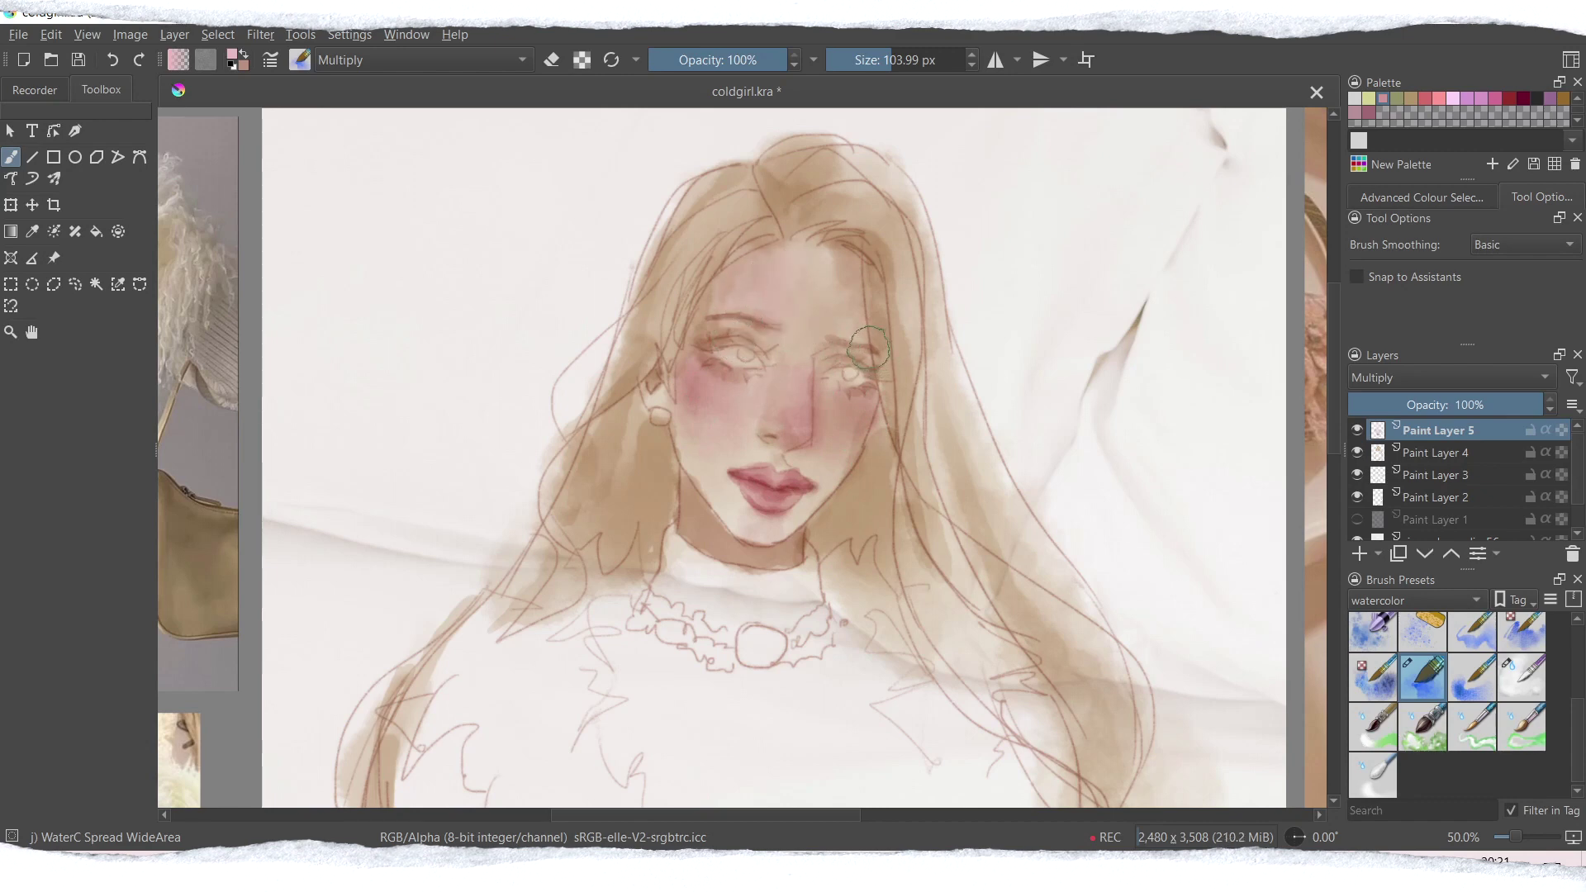
mouse_move(650, 395)
left_mouse_down()
mouse_move(663, 453)
mouse_move(642, 397)
left_mouse_up()
left_click_drag(1330, 390, 1327, 387)
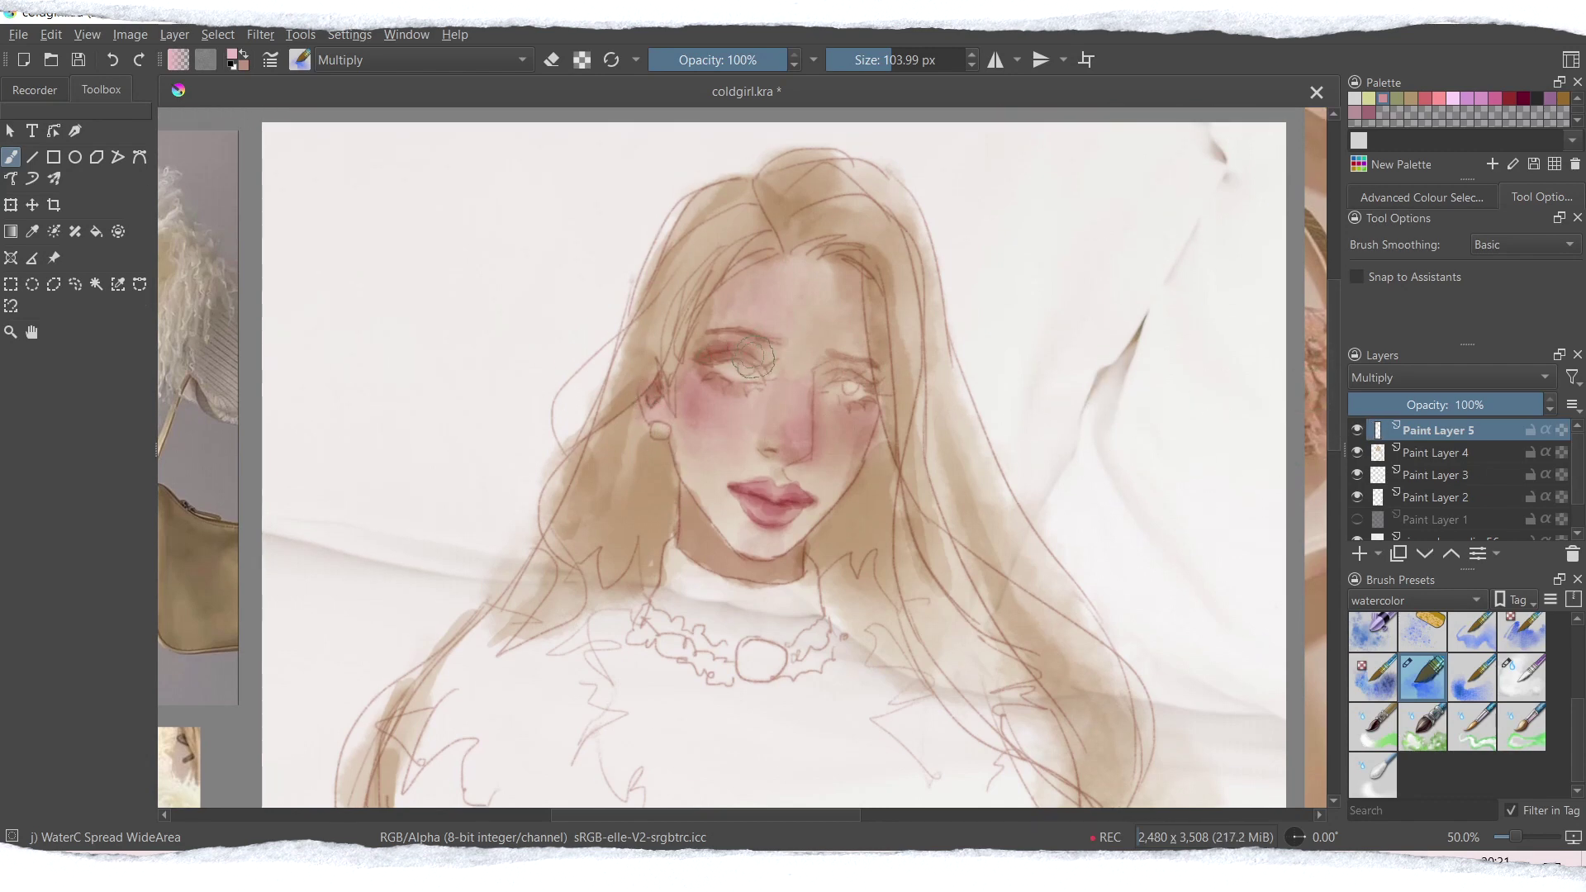
left_click_drag(836, 373, 869, 389)
key("ctrl+z")
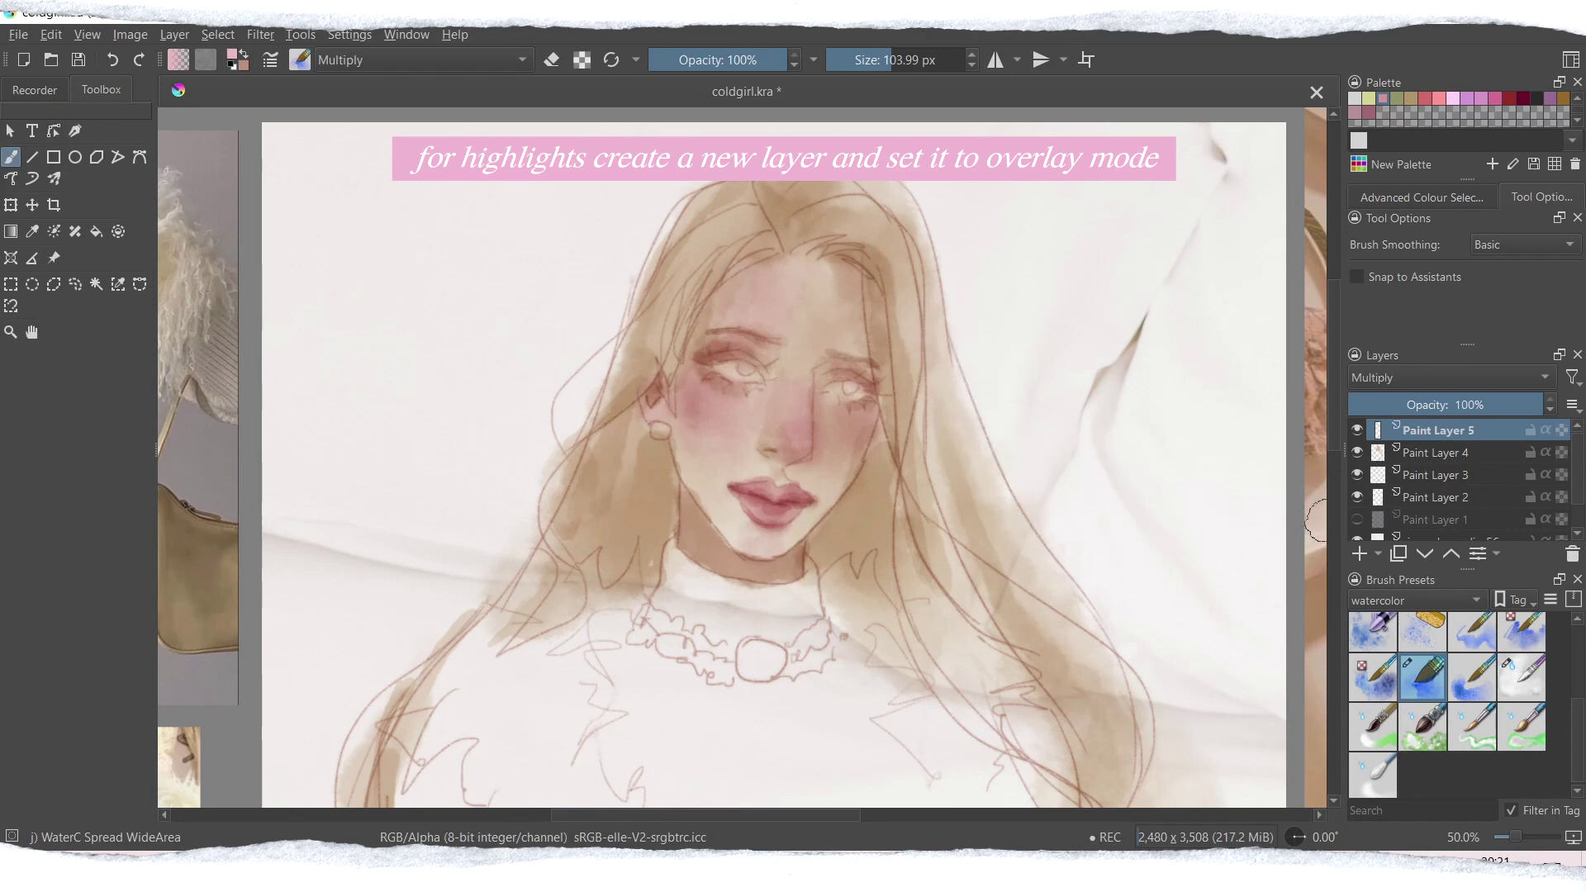
Step: Add a new paint layer above Paint Layer 5 and set its blending mode to Overlay
left_click(1360, 555)
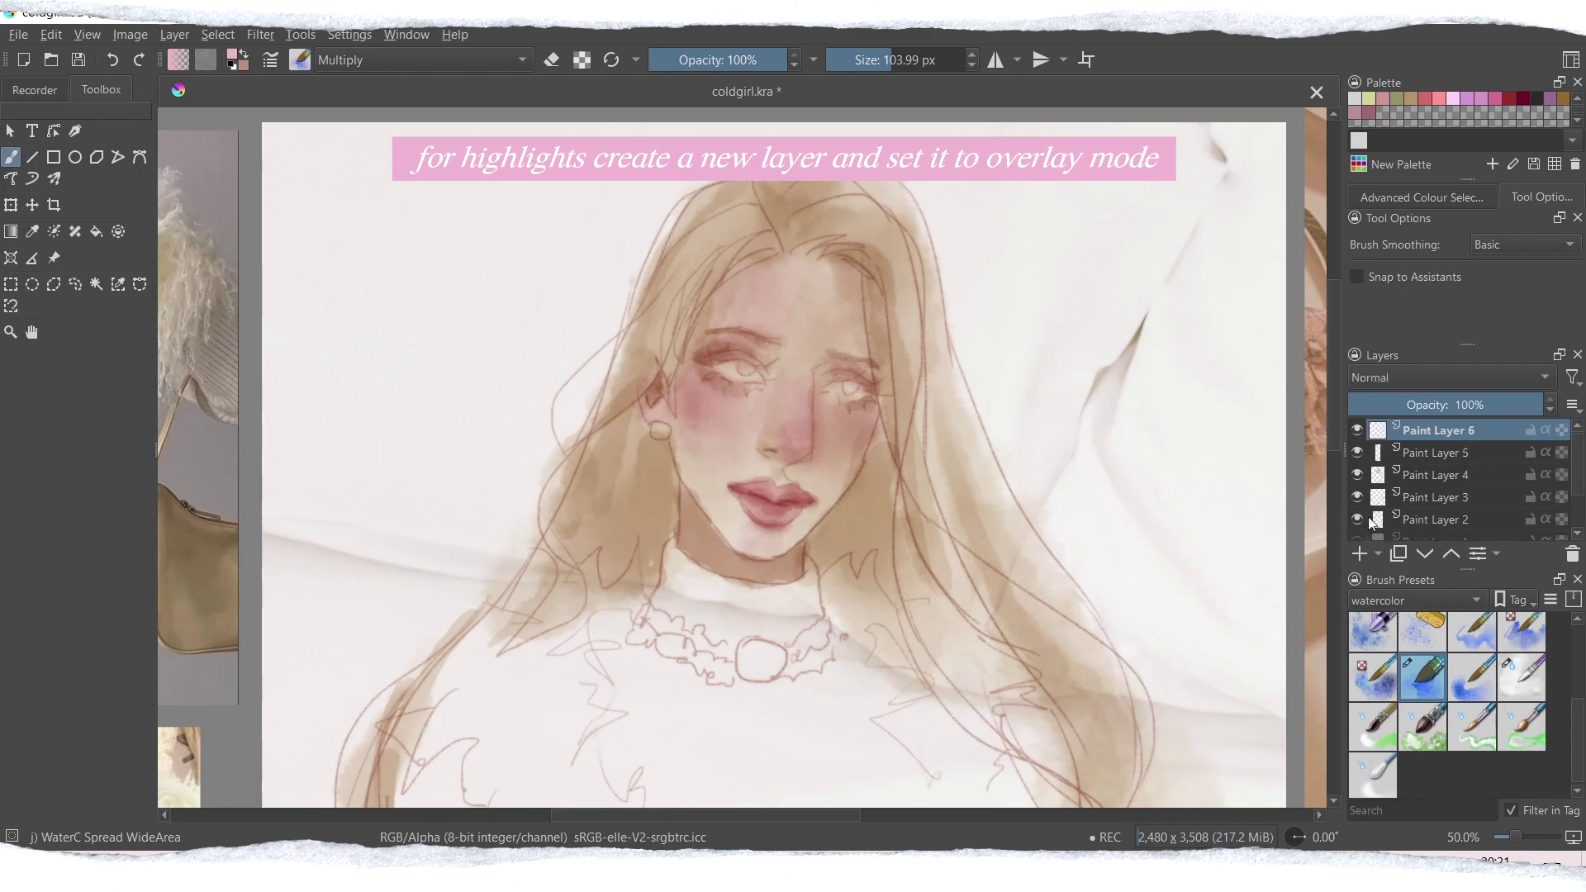
left_click(1410, 377)
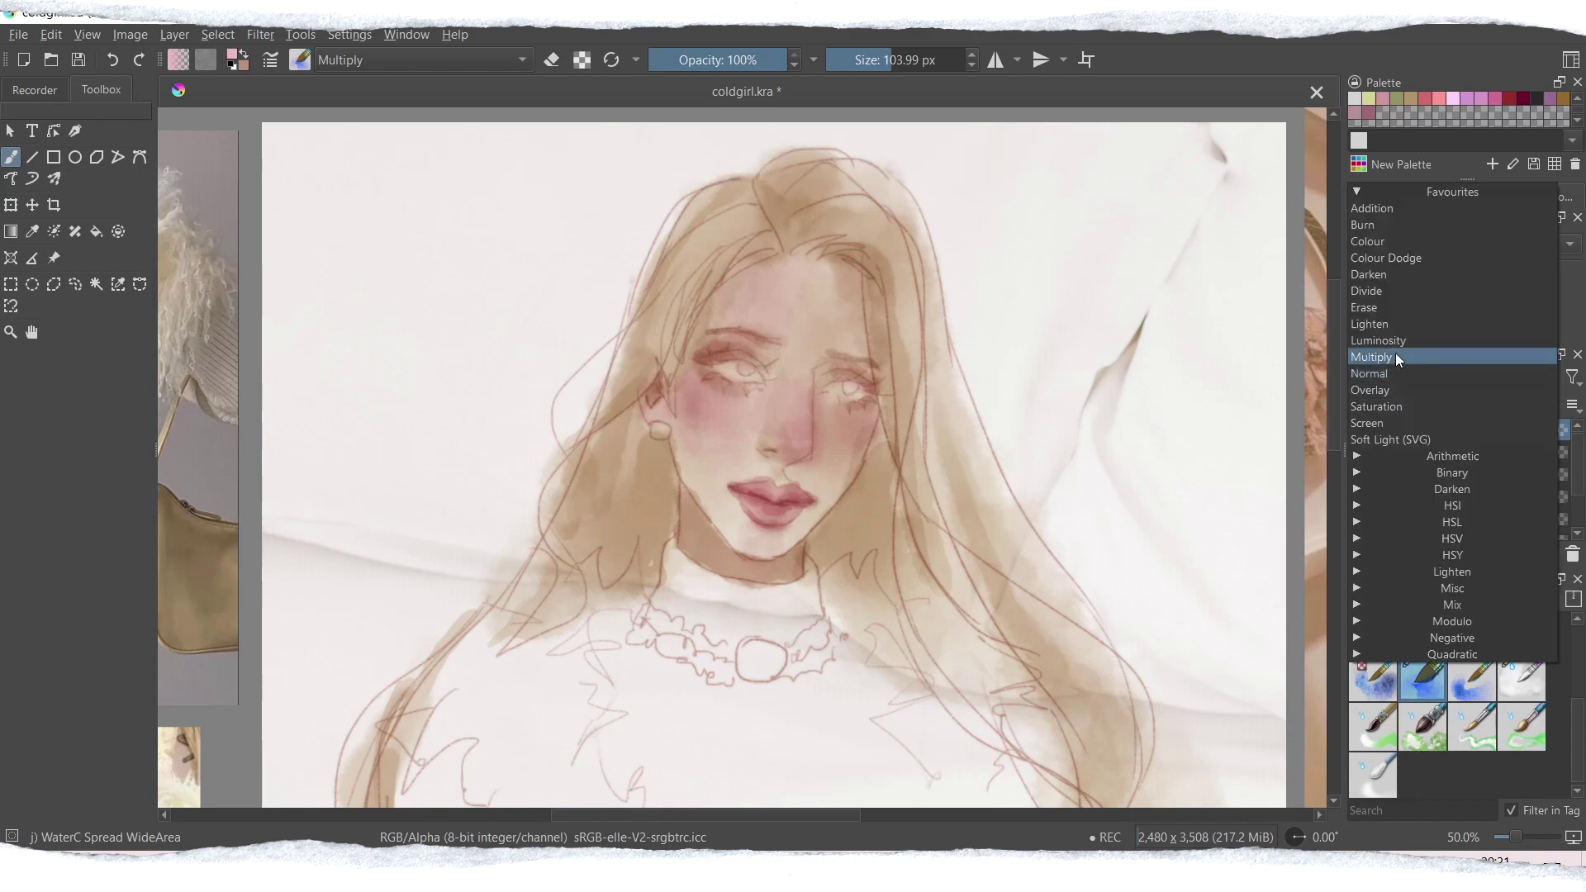
left_click(1375, 392)
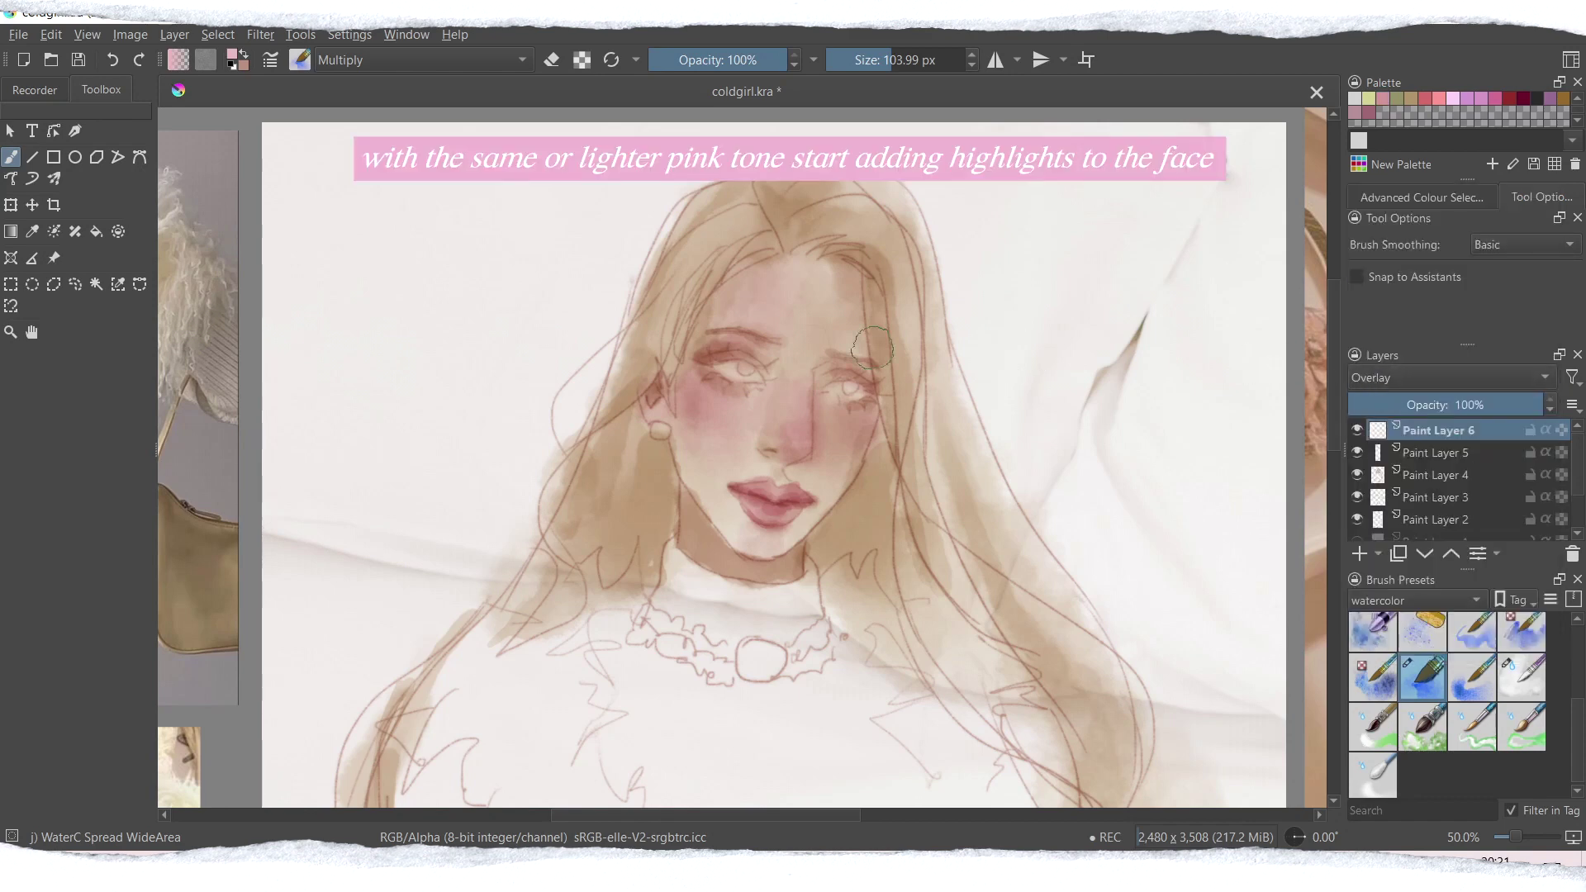
Step: Paint light pink highlights down the bridge and tip of the nose on Paint Layer 6
left_click_drag(807, 381, 801, 445)
left_click_drag(804, 382, 806, 446)
key("ctrl+z")
left_click(800, 441)
Step: Set the brush size to 66.32 px and add highlights to the nose bridge, under-eye area, chin, forehead and jaw edge
left_click_drag(882, 66, 874, 66)
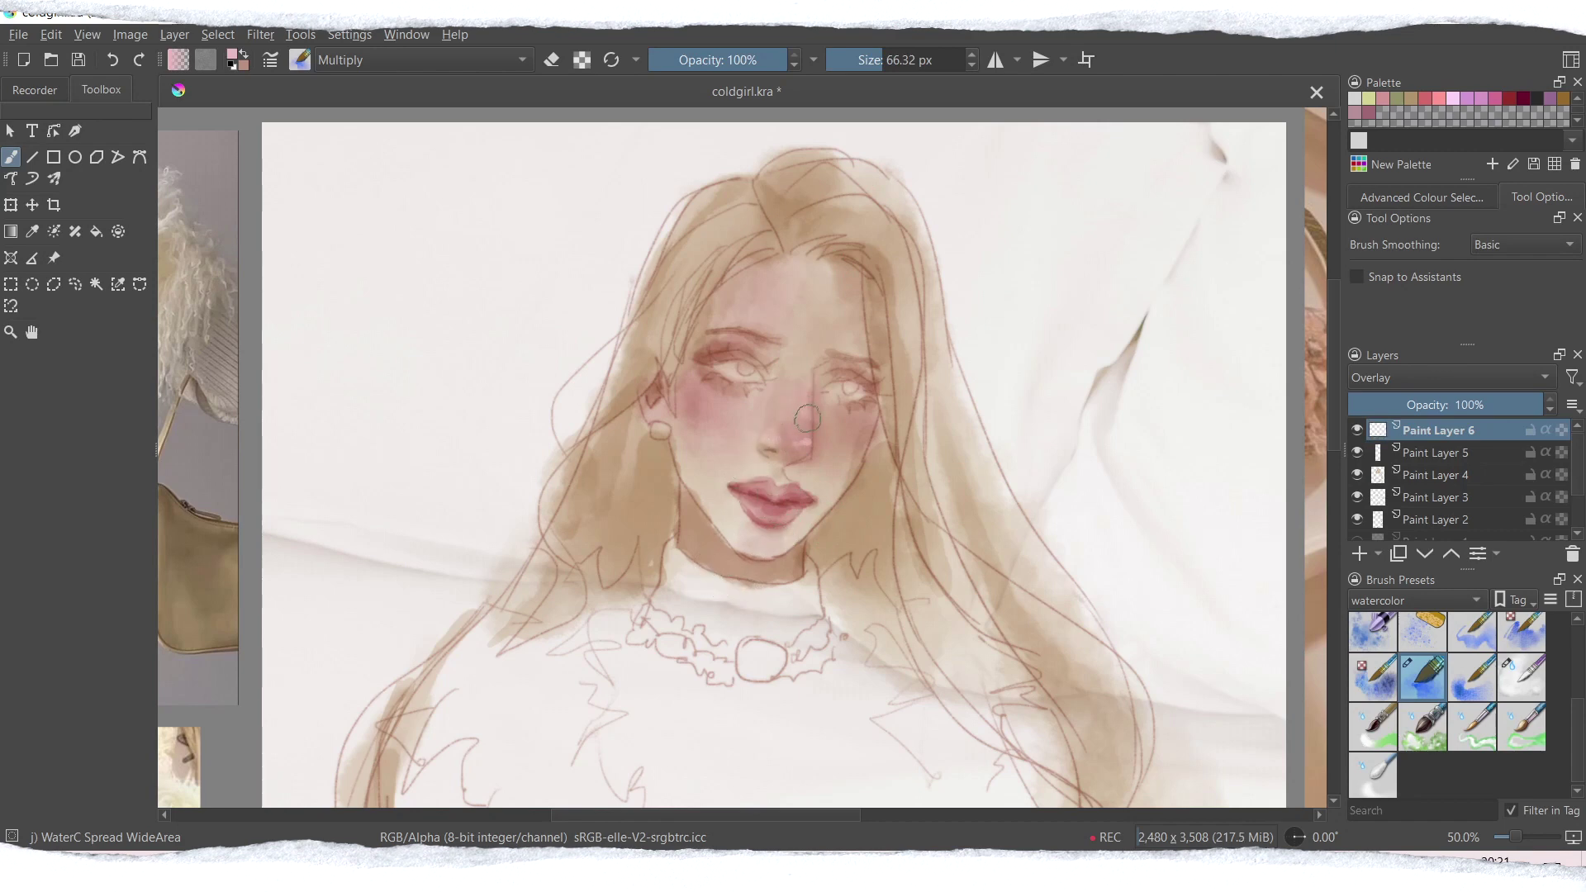
left_click_drag(809, 406, 806, 377)
left_click_drag(868, 414, 847, 417)
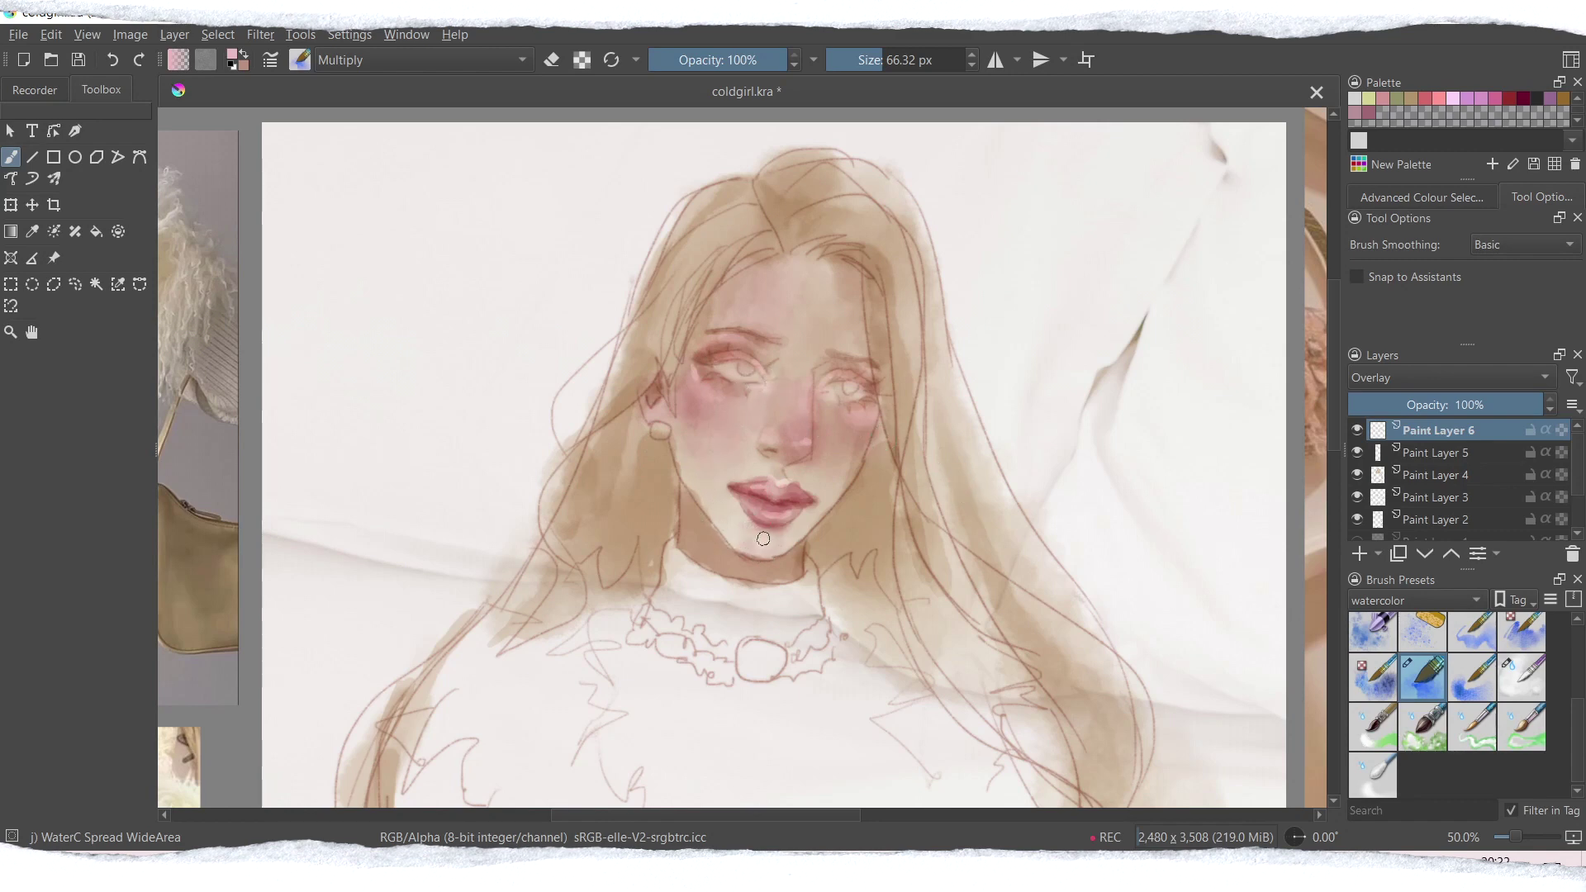
left_click_drag(754, 542, 772, 543)
left_click_drag(748, 307, 769, 288)
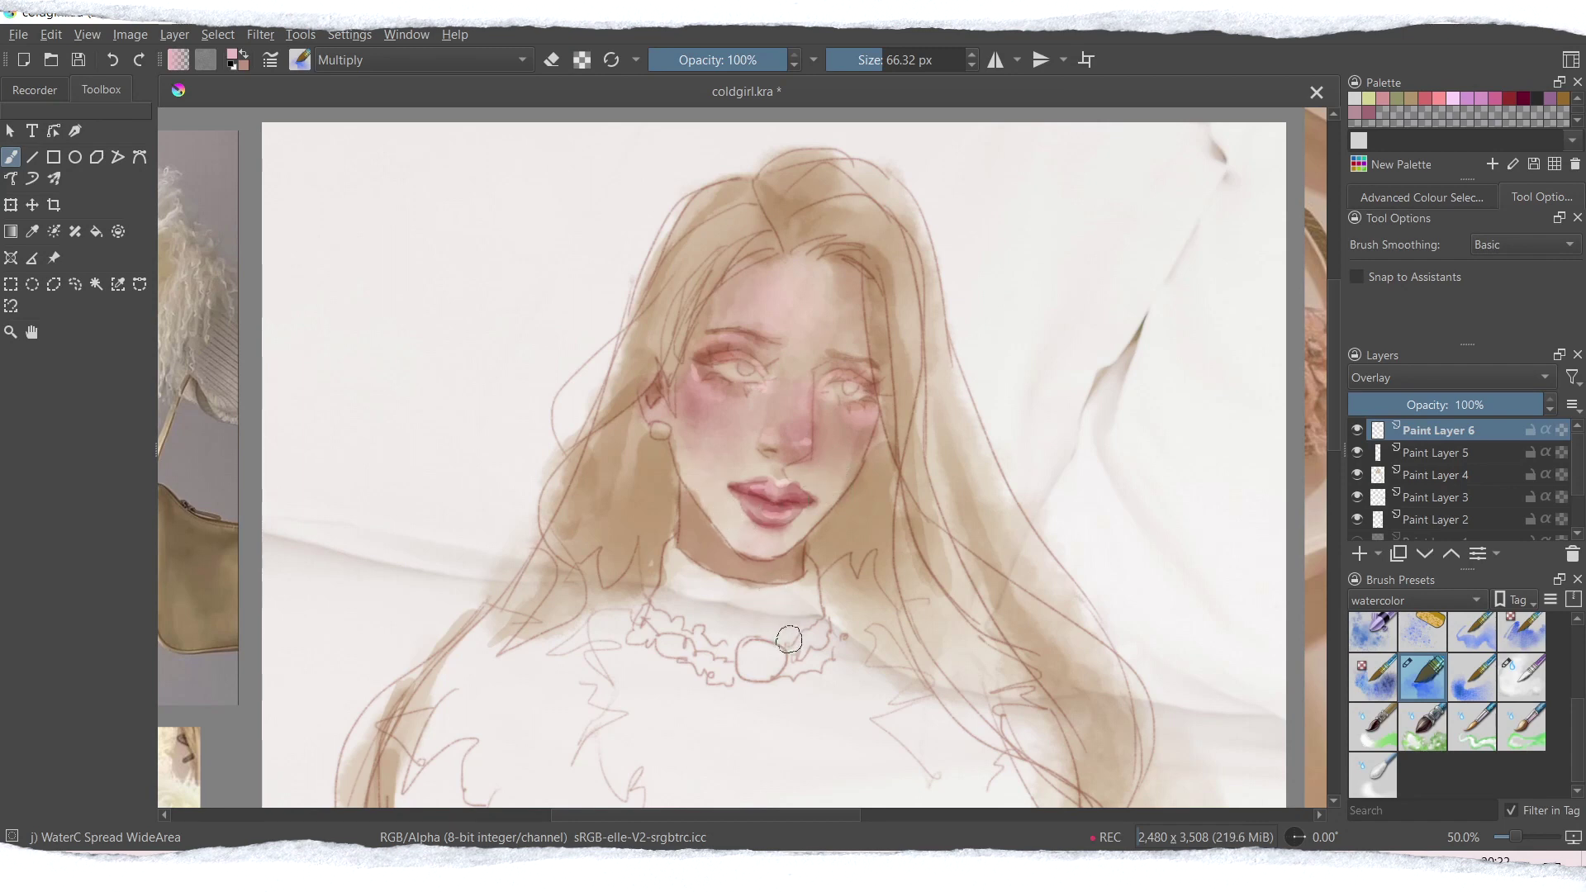
left_click_drag(836, 485, 834, 491)
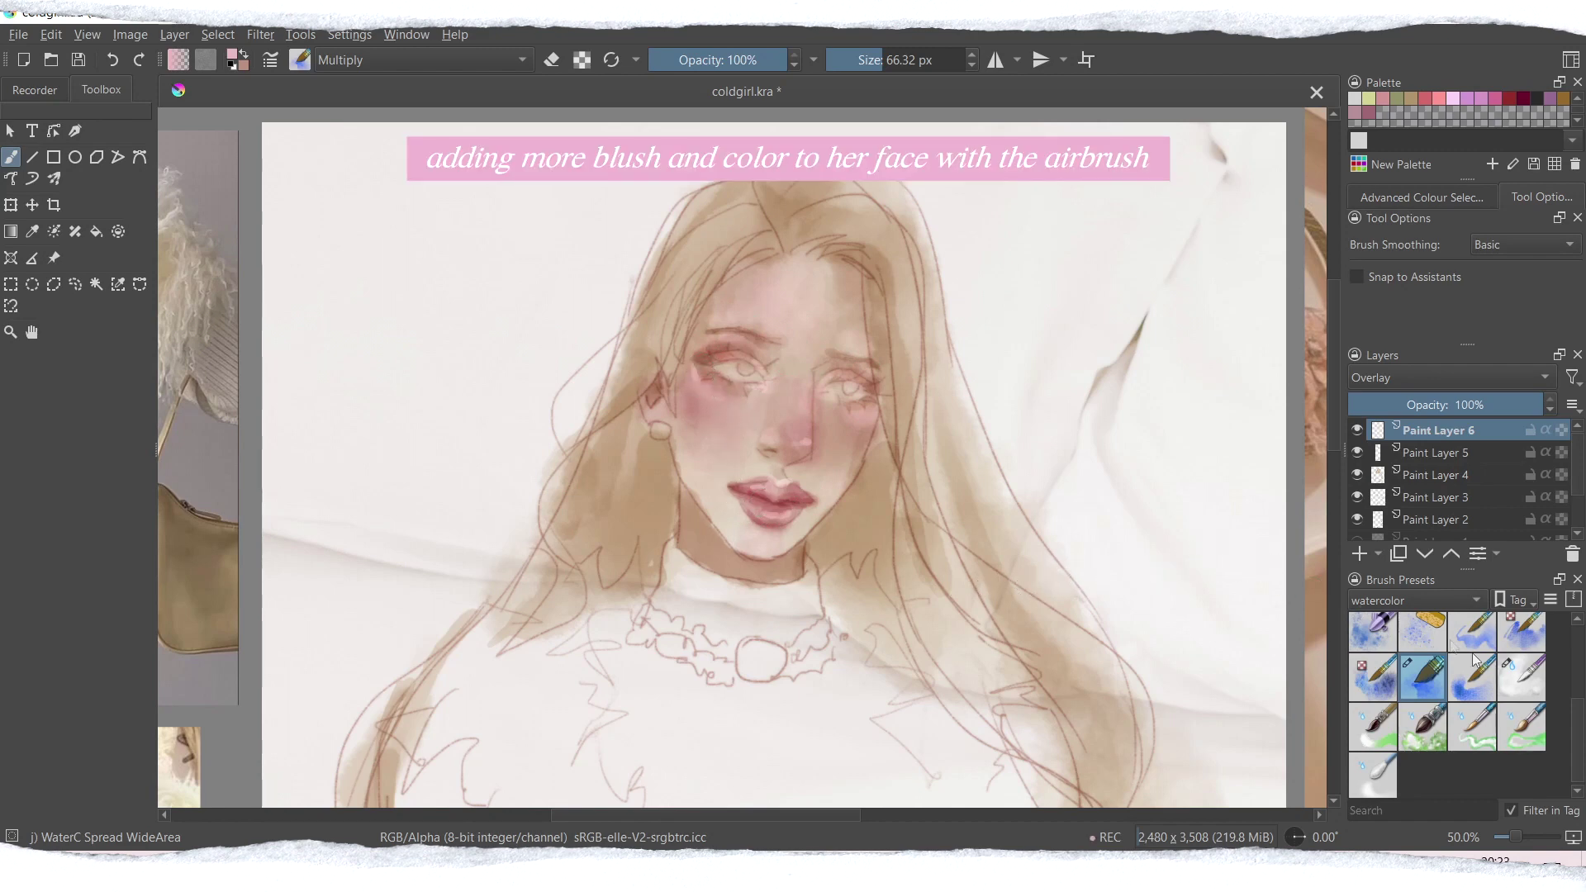
Step: Switch to the Airbrush Soft preset and set the foreground colour to the light vibrant pink #ffc5c4
left_click_drag(1576, 727, 1574, 655)
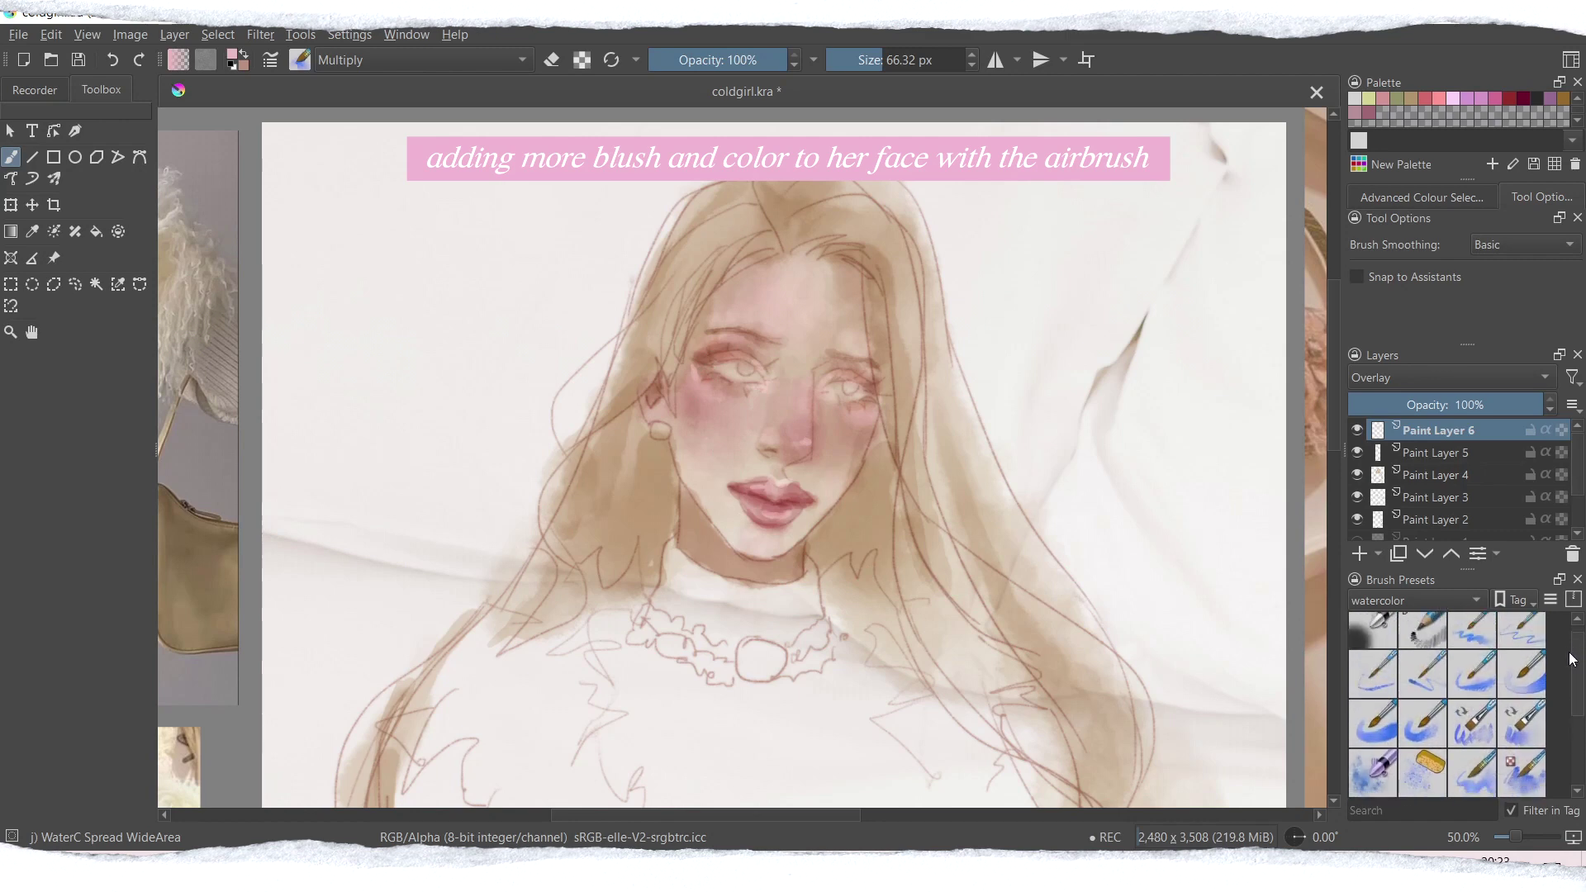
left_click(1376, 638)
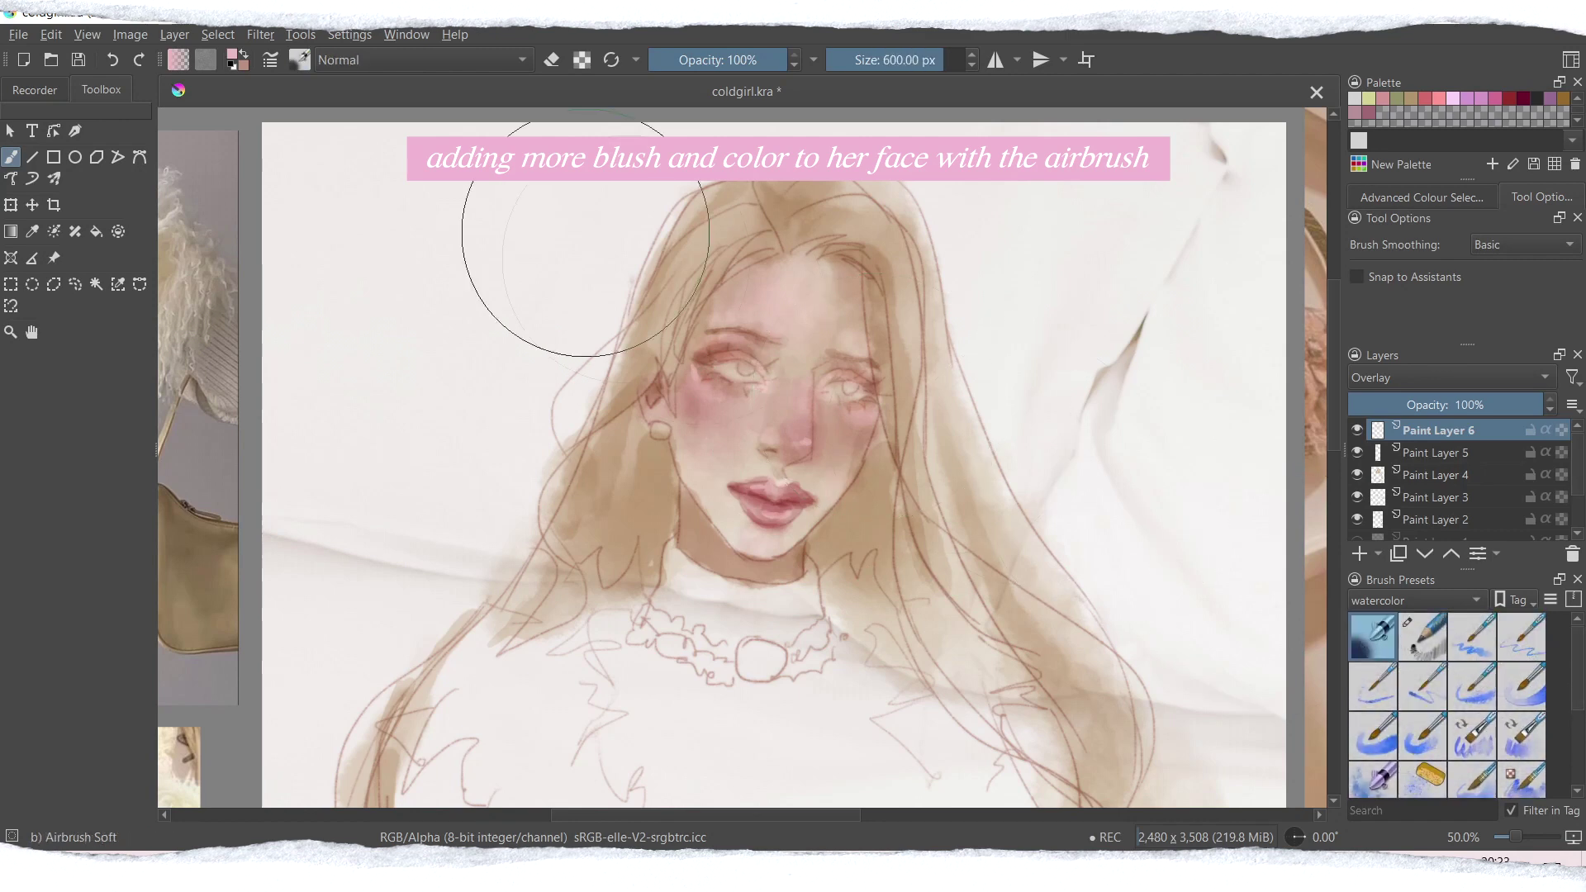
left_click(231, 53)
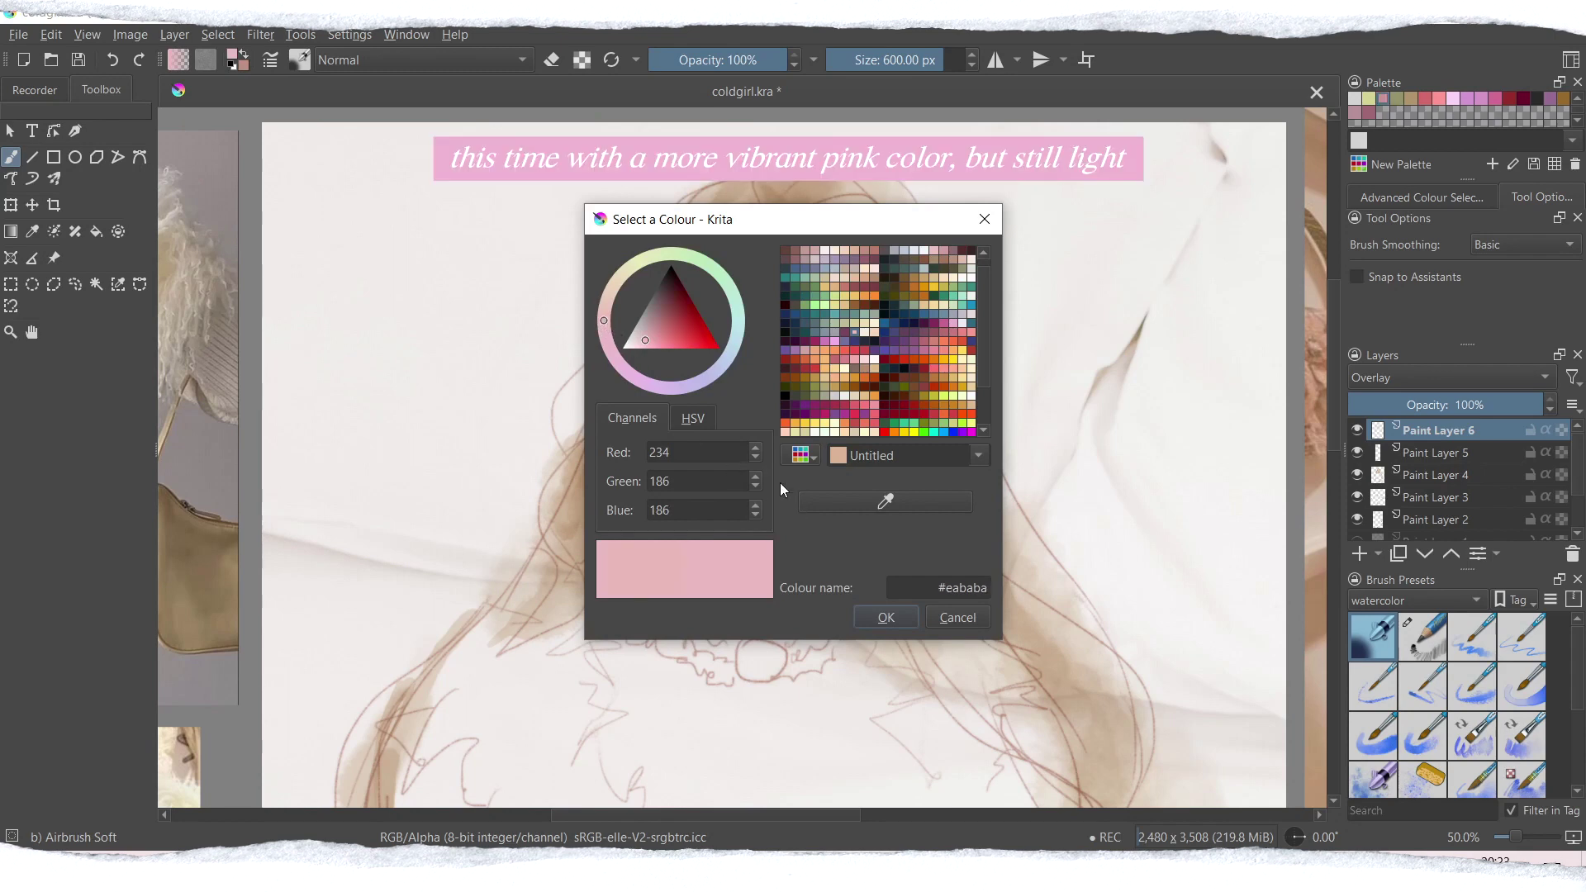
left_click(643, 347)
left_click(645, 348)
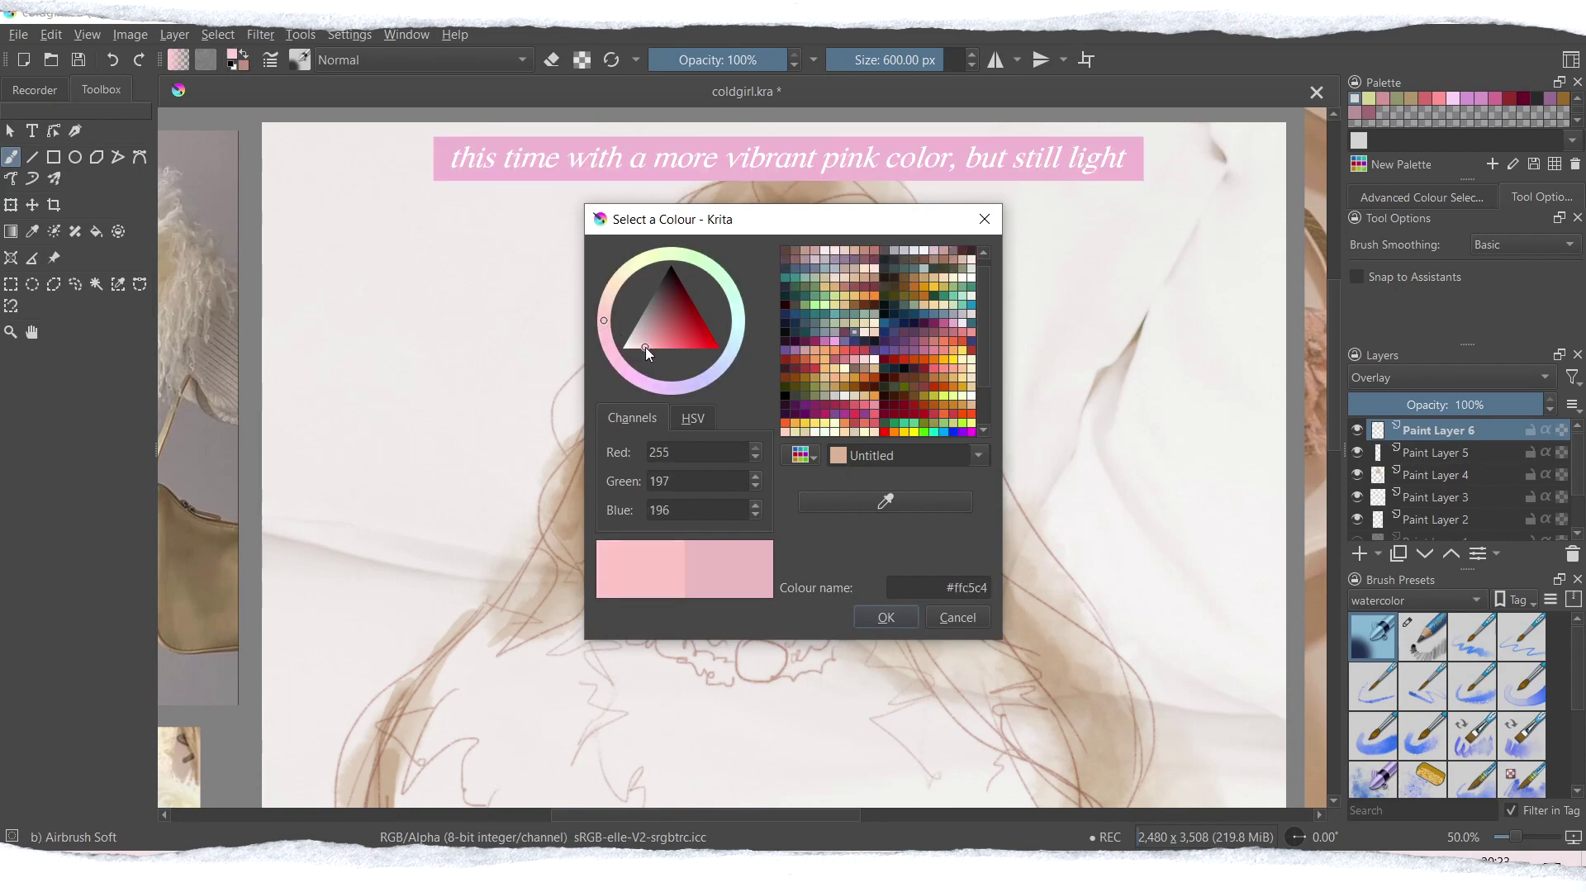
left_click(877, 621)
Step: Set the airbrush to 296.30 px with Multiply blending and try a blush stroke on the cheek
left_click(920, 60)
left_click(421, 63)
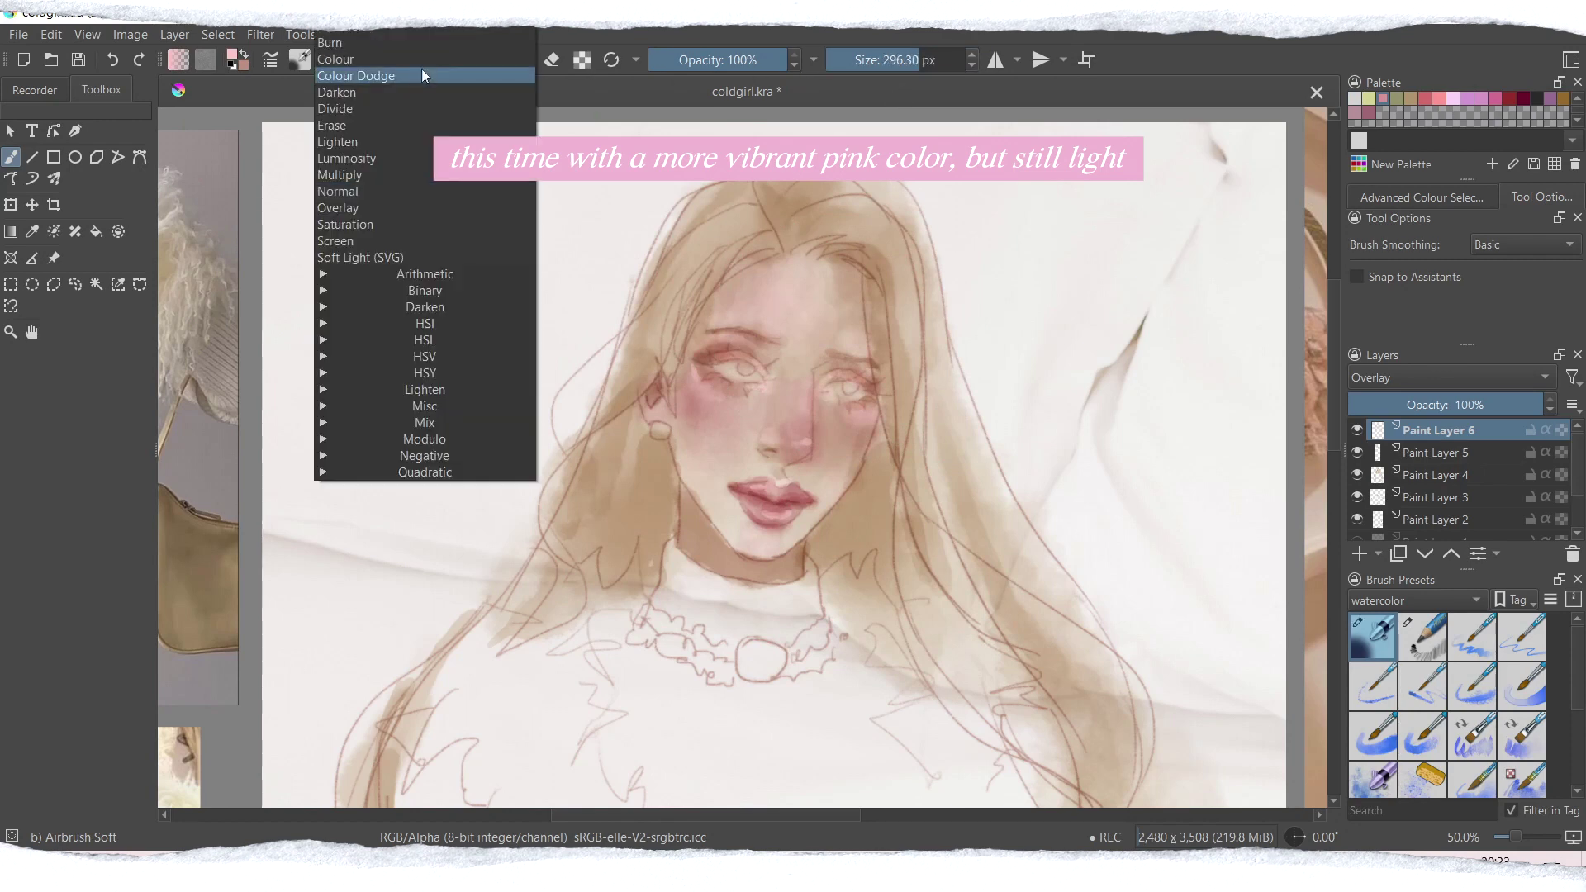
left_click(359, 159)
left_click_drag(726, 430, 727, 420)
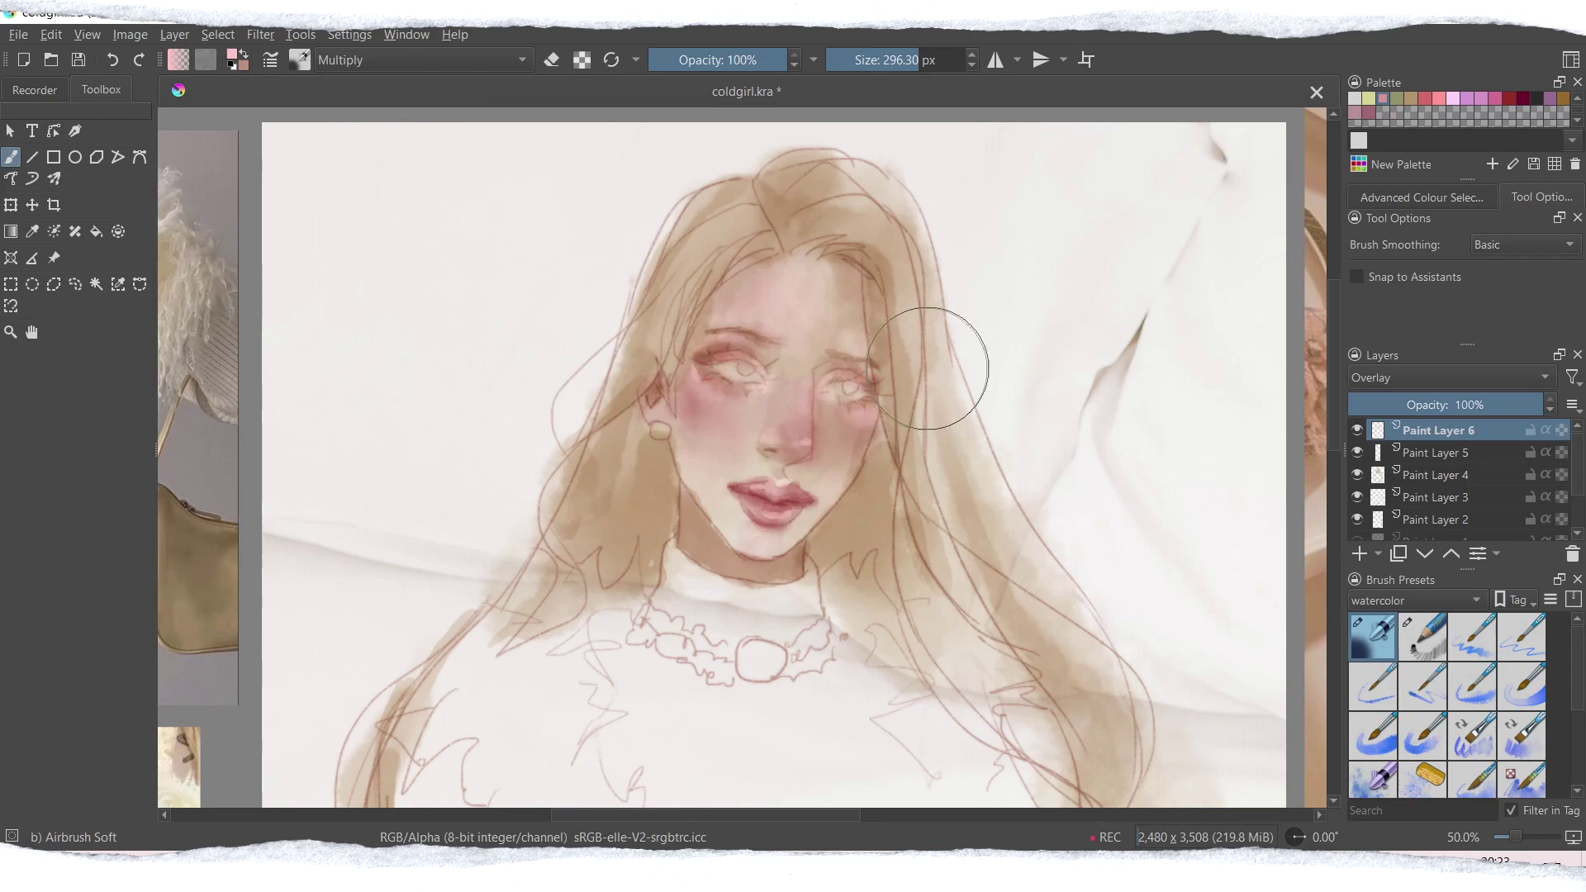
Step: Add a new paint layer directly above Paint Layer 5 and set its blending mode to Multiply
left_click(1434, 453)
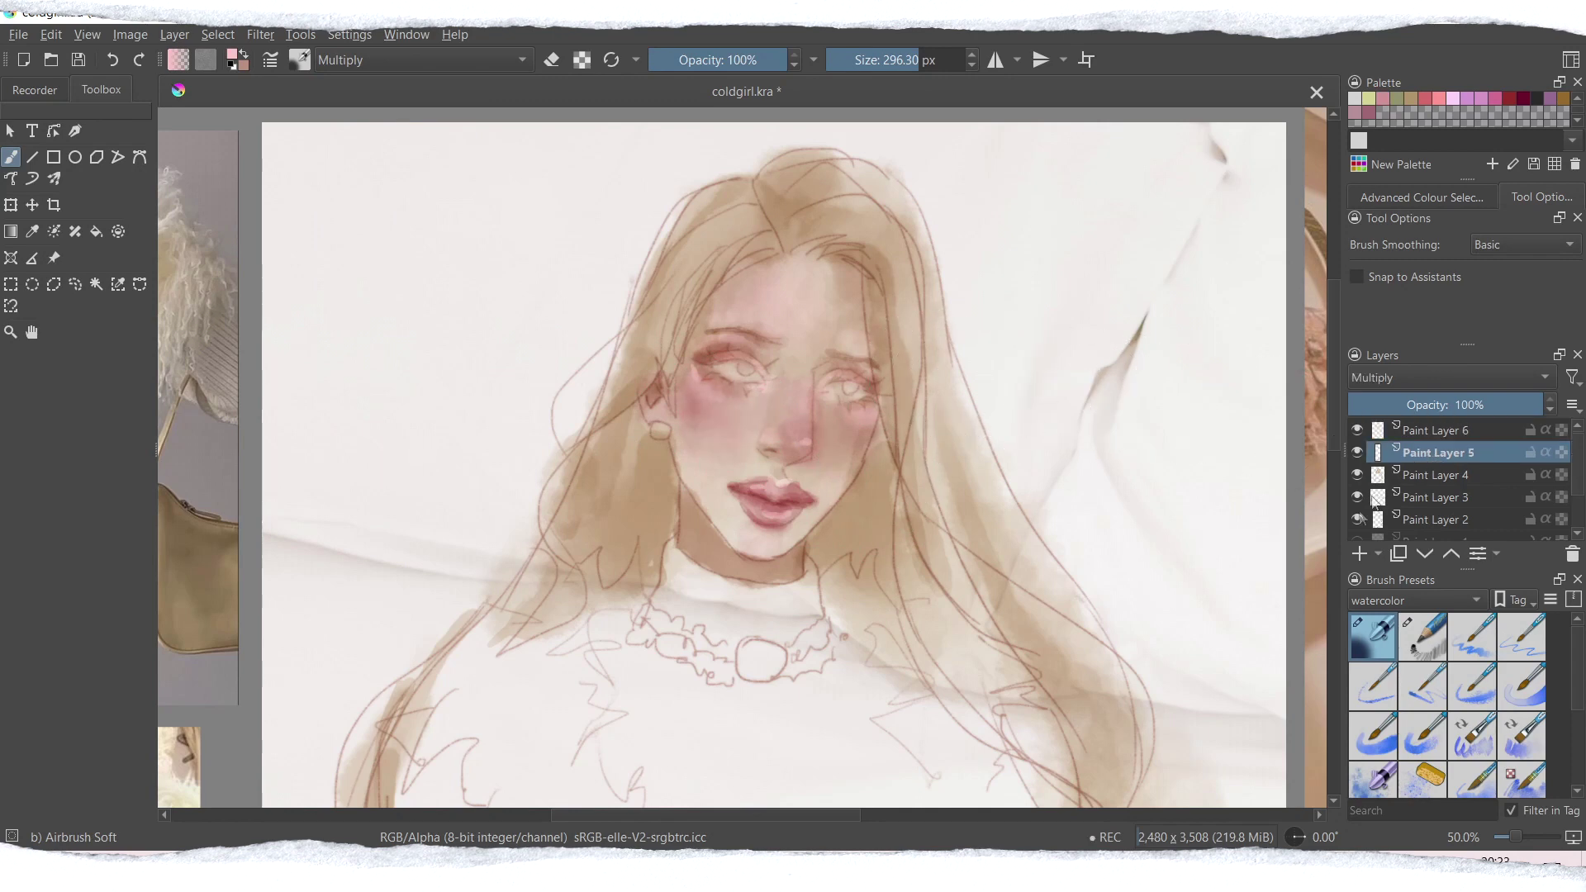
left_click(1360, 553)
left_click(1405, 380)
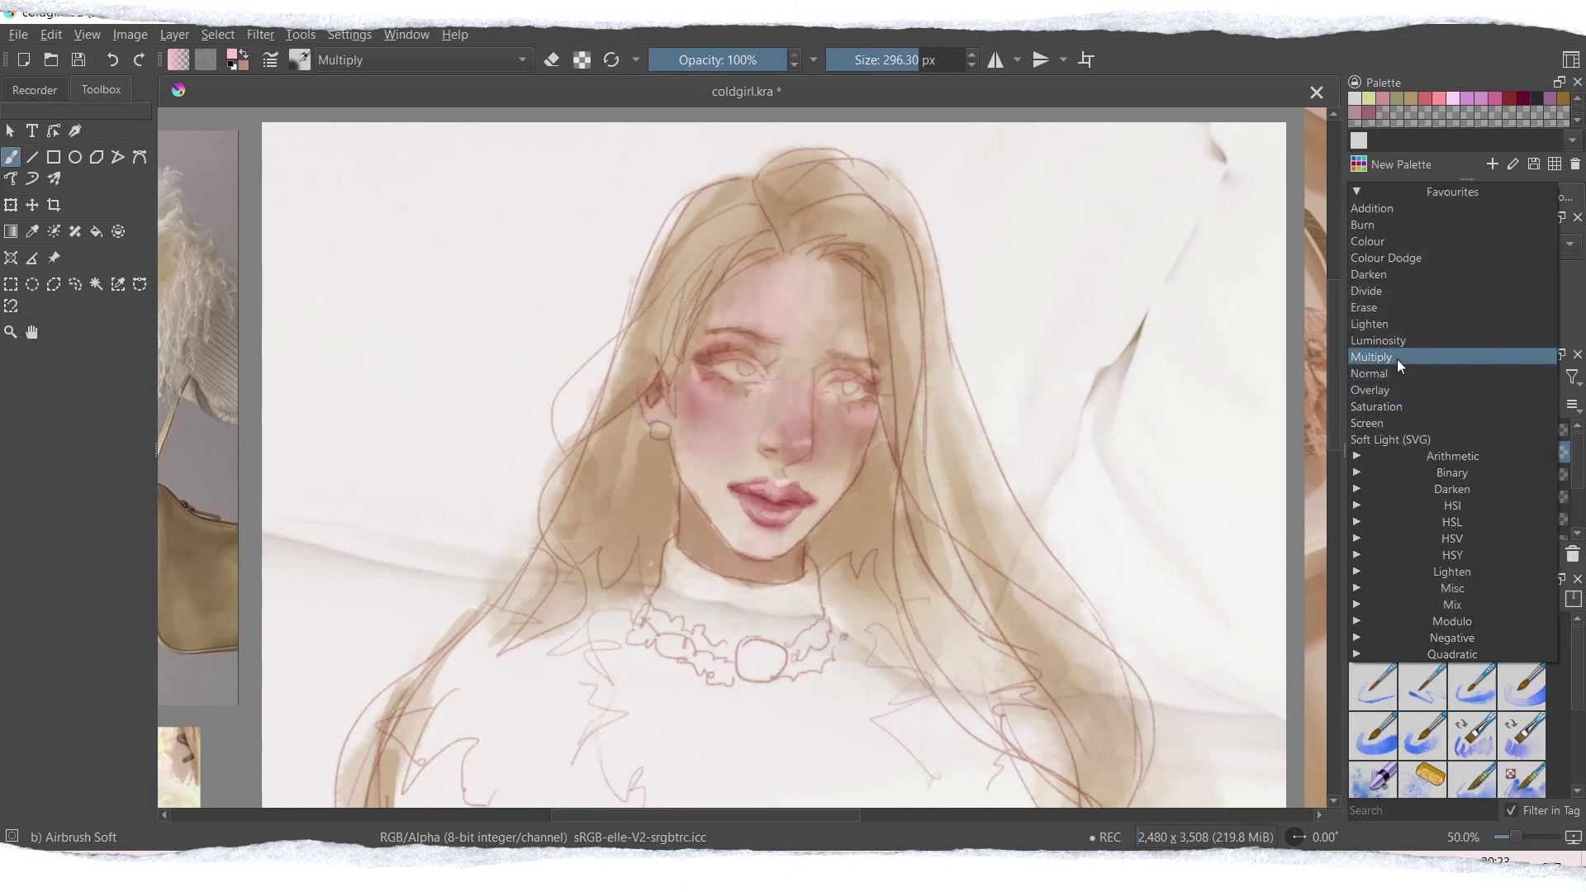
left_click(1397, 357)
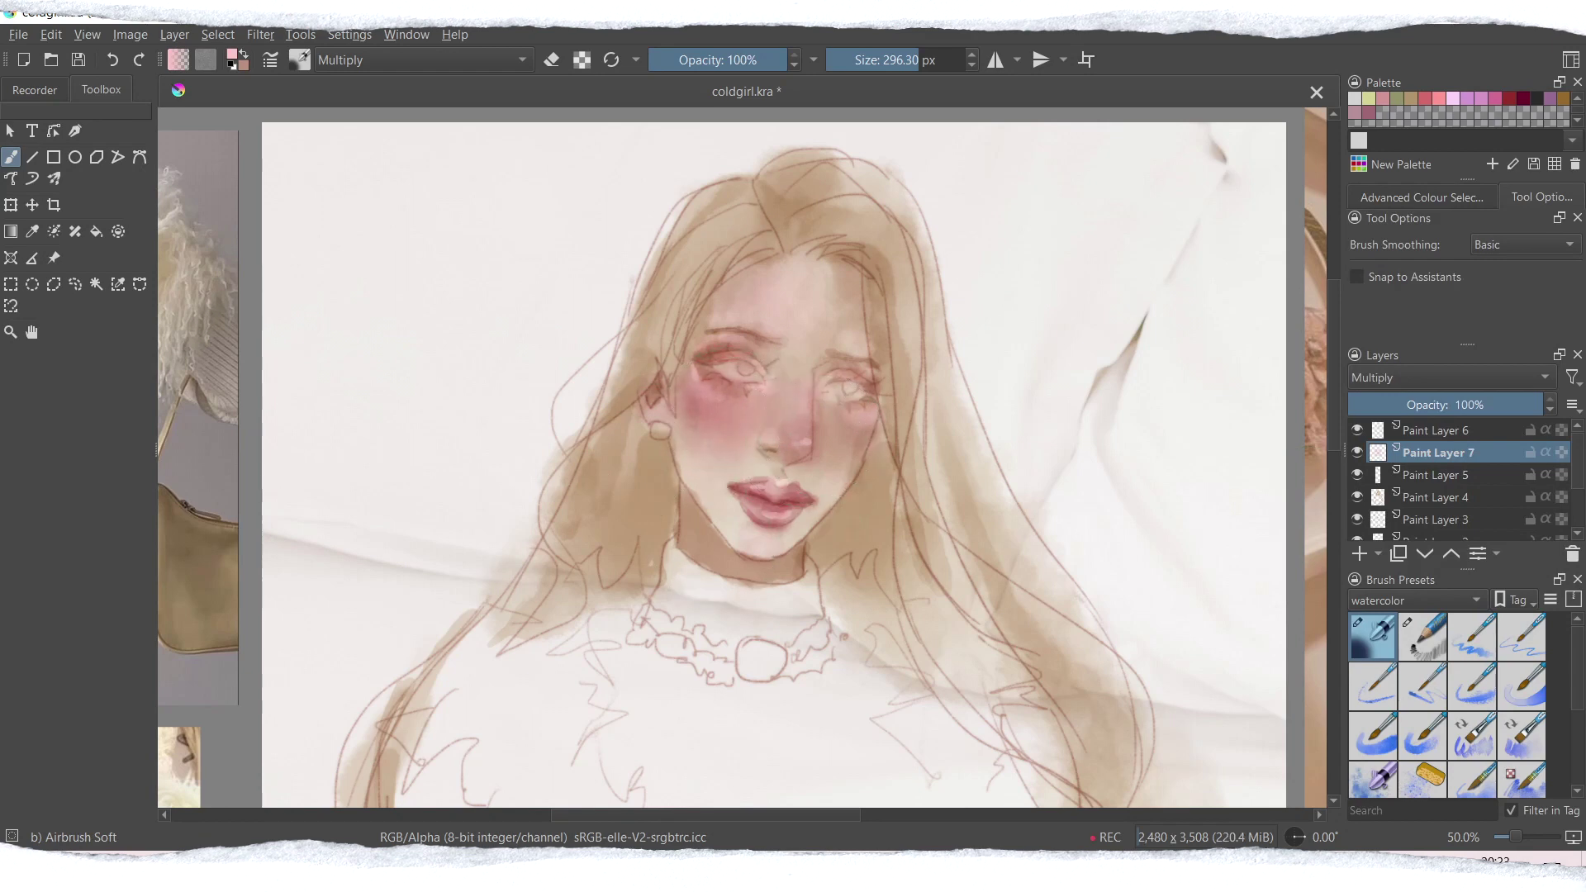
Step: Undo the first stroke and airbrush soft pink blush across both cheeks, the nose, chin and forehead on Paint Layer 7
key("ctrl+z")
left_click_drag(731, 409, 869, 430)
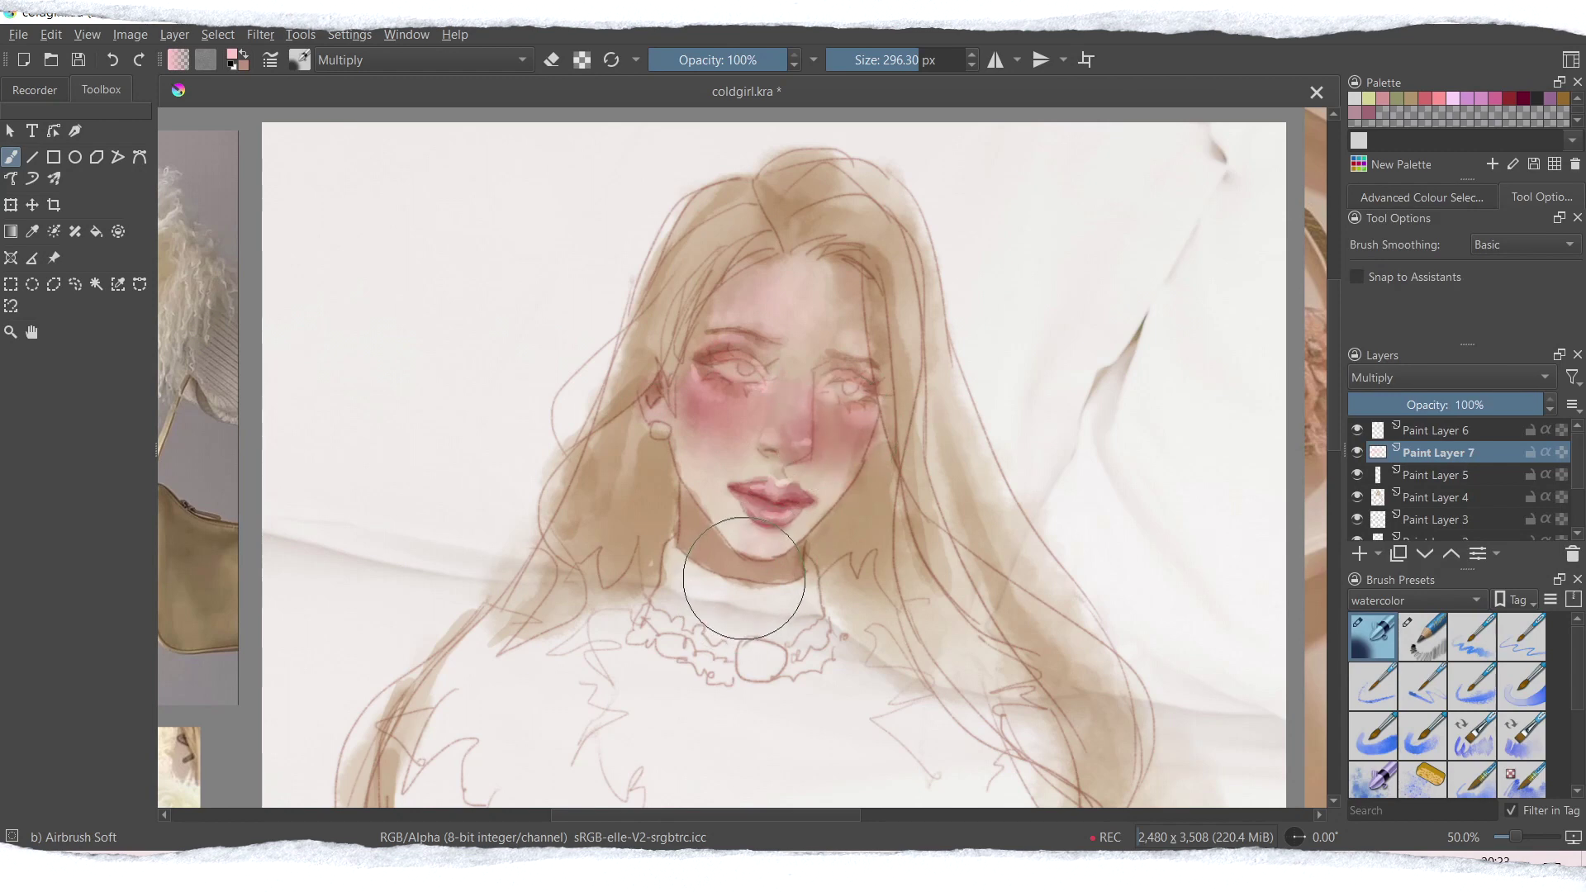
left_click_drag(785, 529, 765, 519)
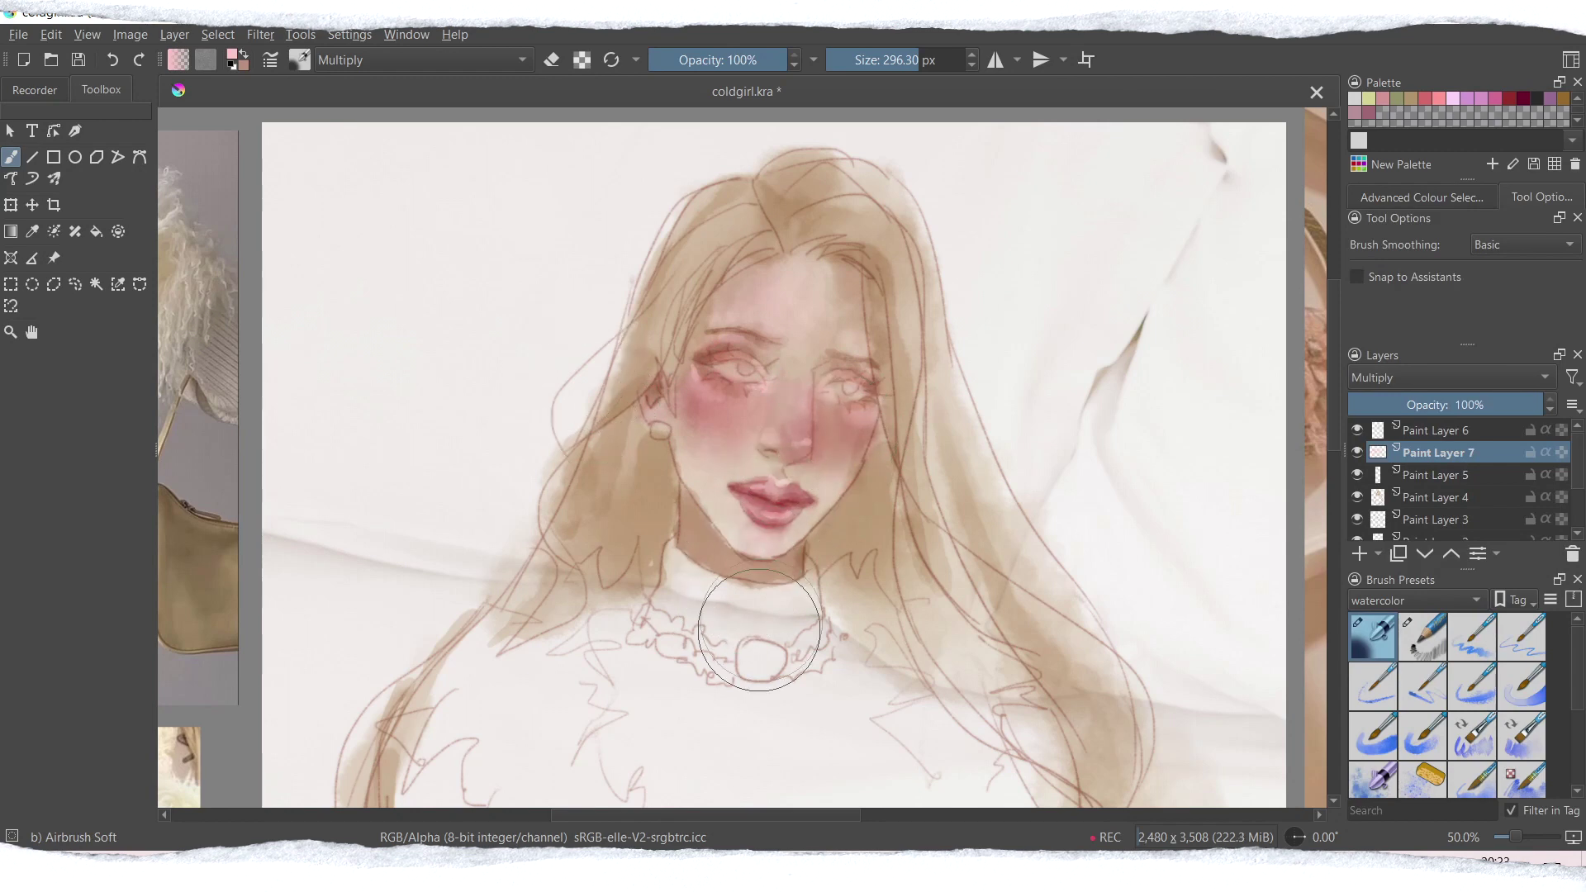
mouse_move(788, 328)
left_mouse_down()
mouse_move(740, 315)
mouse_move(754, 309)
left_mouse_up()
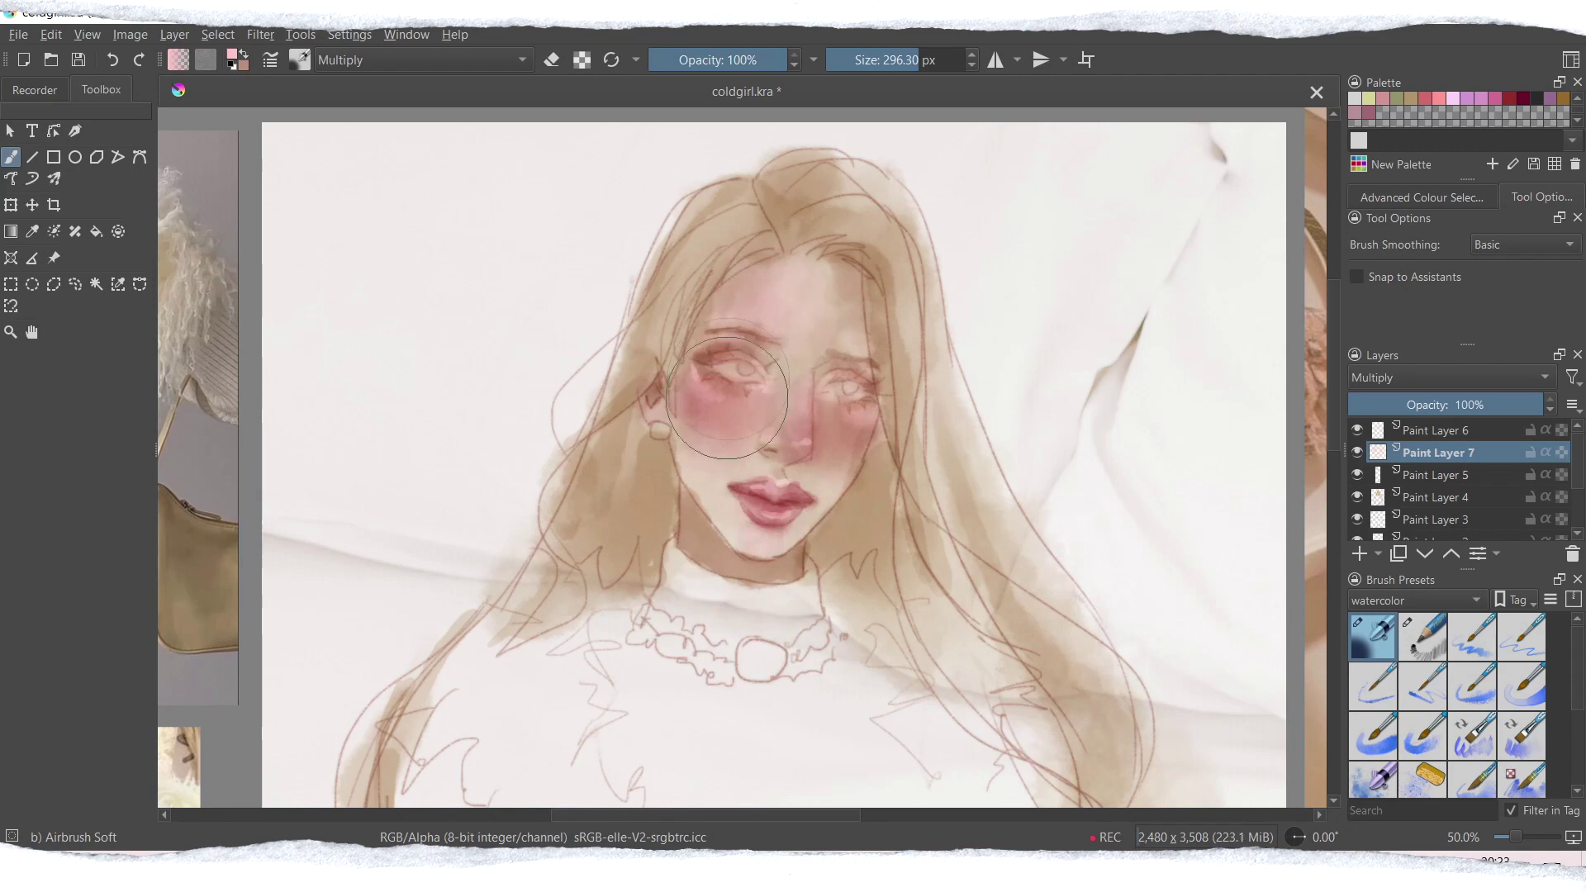
Step: Set the airbrush's blending mode to Overlay, try a stroke from the cheek to the neck, and undo it
left_click(359, 63)
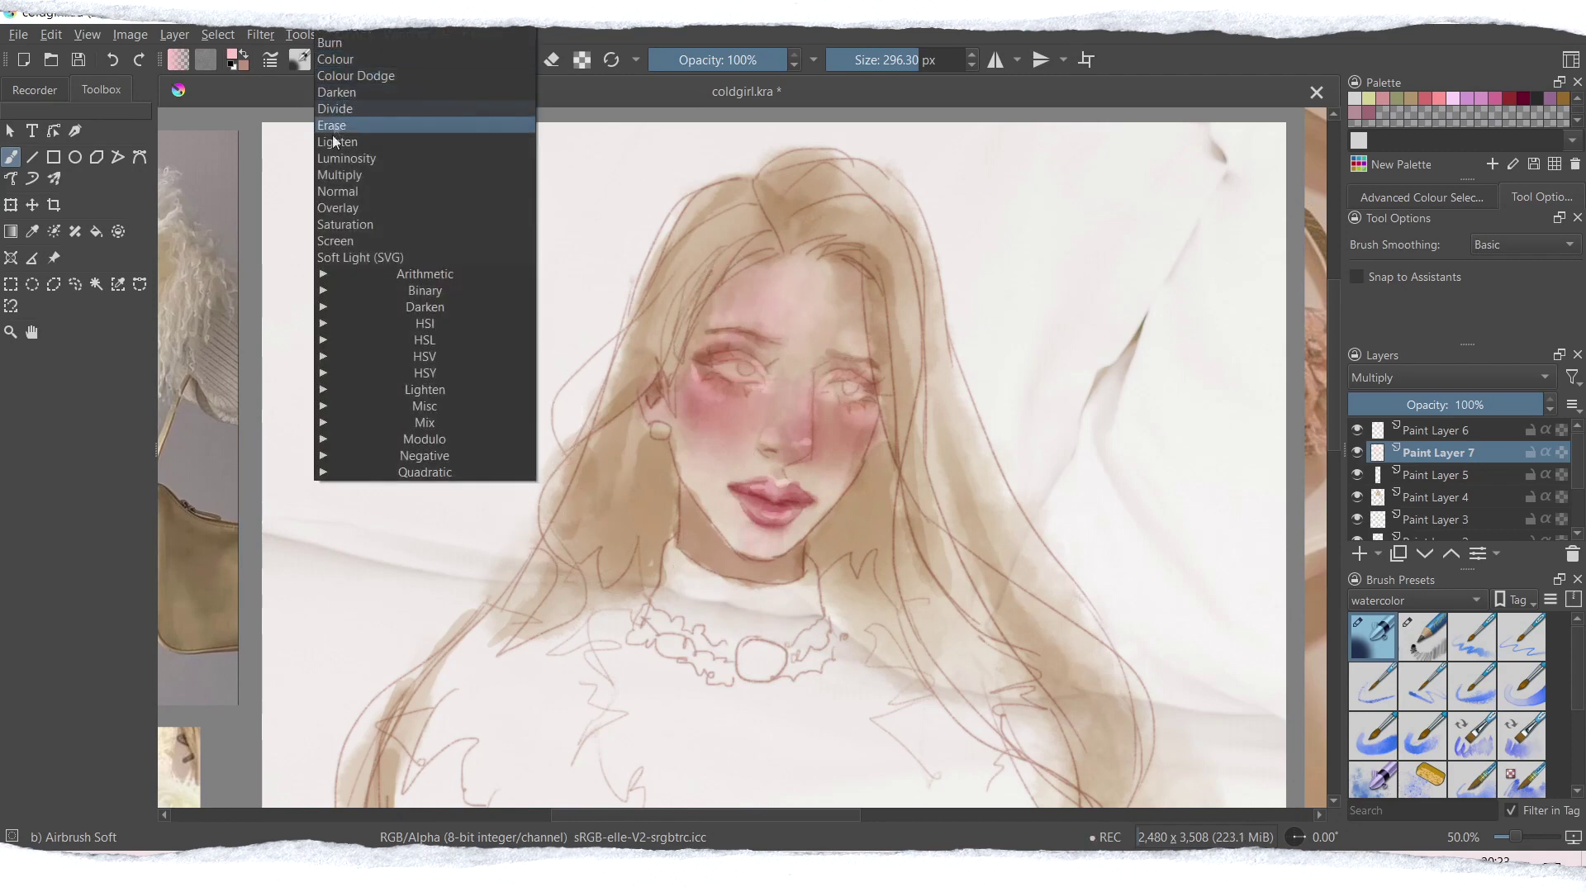
left_click(367, 208)
mouse_move(723, 403)
left_mouse_down()
mouse_move(752, 389)
mouse_move(719, 438)
mouse_move(702, 414)
mouse_move(698, 595)
mouse_move(711, 579)
mouse_move(703, 603)
mouse_move(721, 596)
left_mouse_up()
key("ctrl+z")
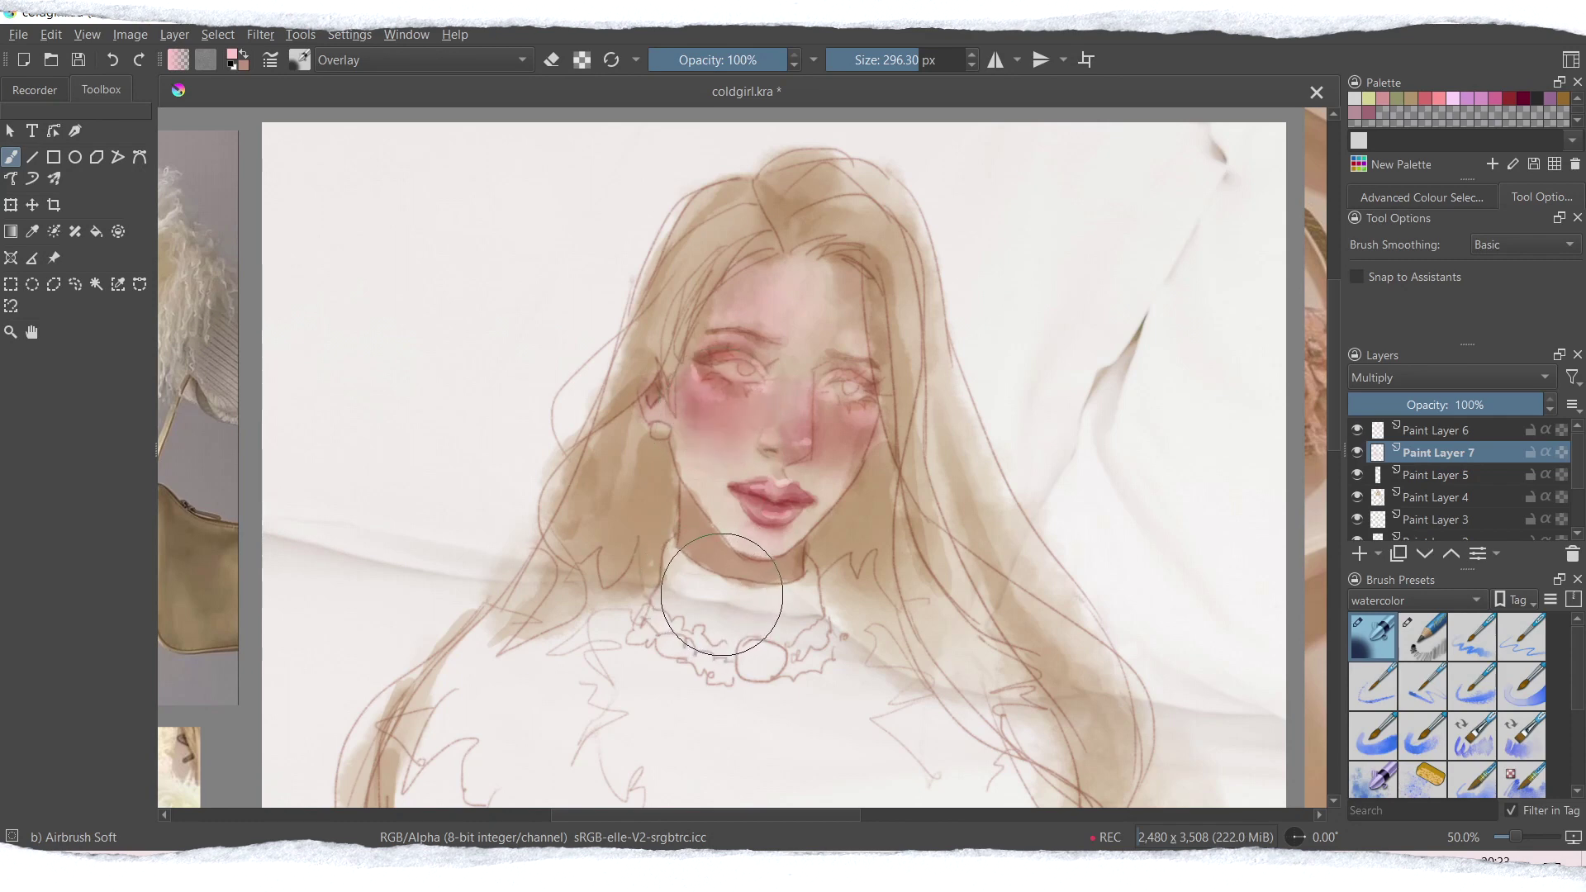
Step: Pick a paler pink and airbrush soft highlights over the cheeks, nose and side of the face on Paint Layer 6
left_click(235, 60)
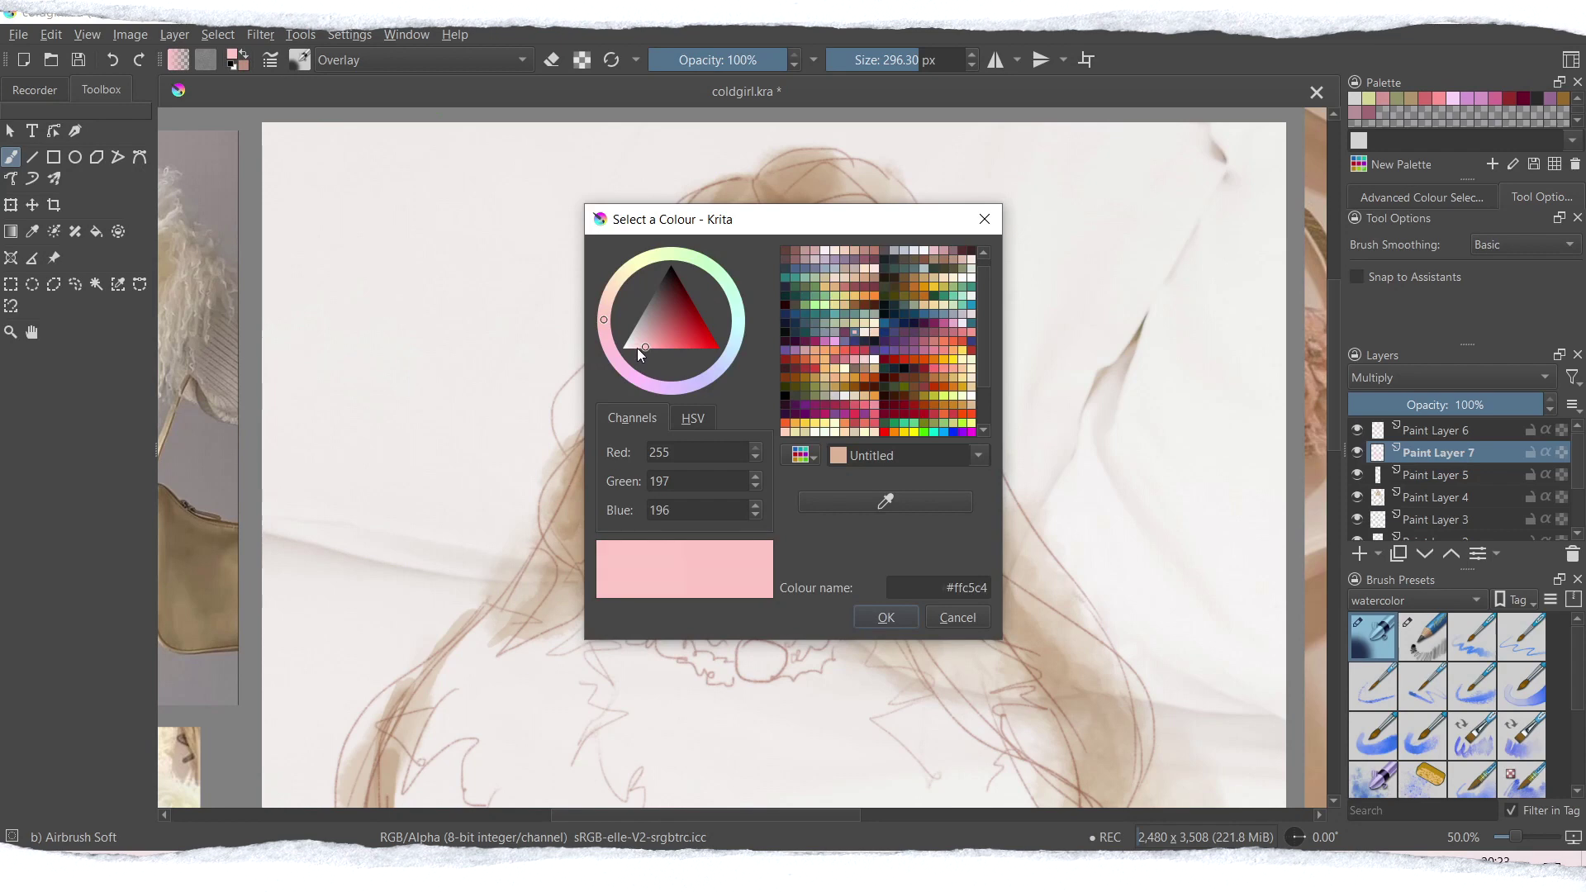
left_click(633, 348)
left_click(886, 617)
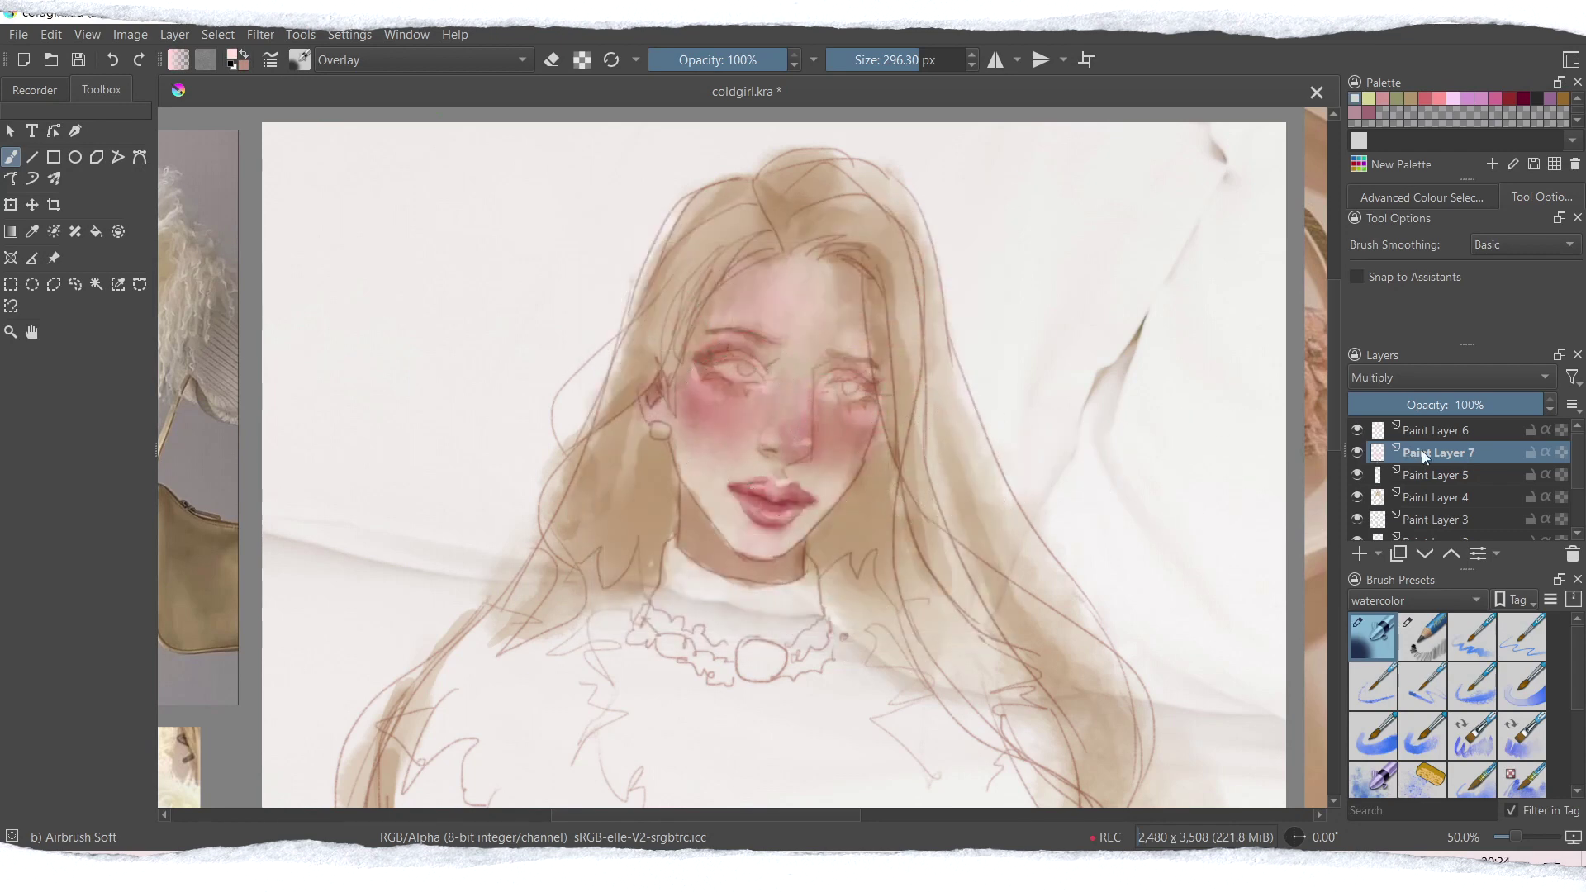
left_click(1430, 432)
mouse_move(735, 417)
left_mouse_down()
mouse_move(840, 431)
mouse_move(810, 463)
left_mouse_up()
mouse_move(664, 533)
left_mouse_down()
mouse_move(756, 463)
mouse_move(743, 471)
mouse_move(768, 306)
mouse_move(694, 411)
left_mouse_up()
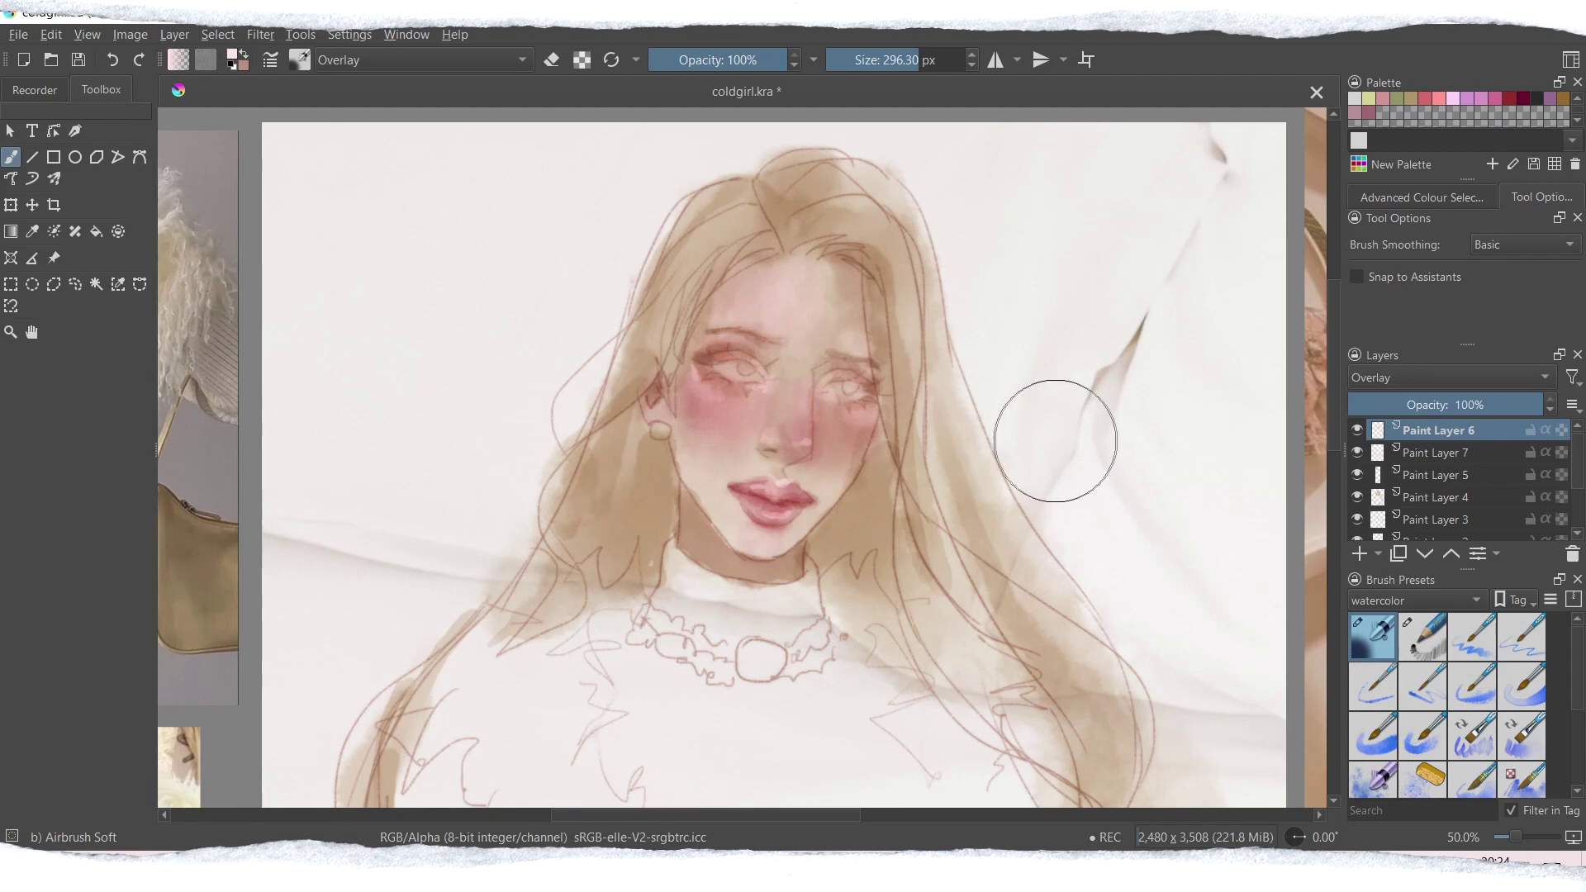
mouse_move(1054, 482)
left_mouse_down()
mouse_move(1116, 418)
mouse_move(1198, 397)
left_mouse_up()
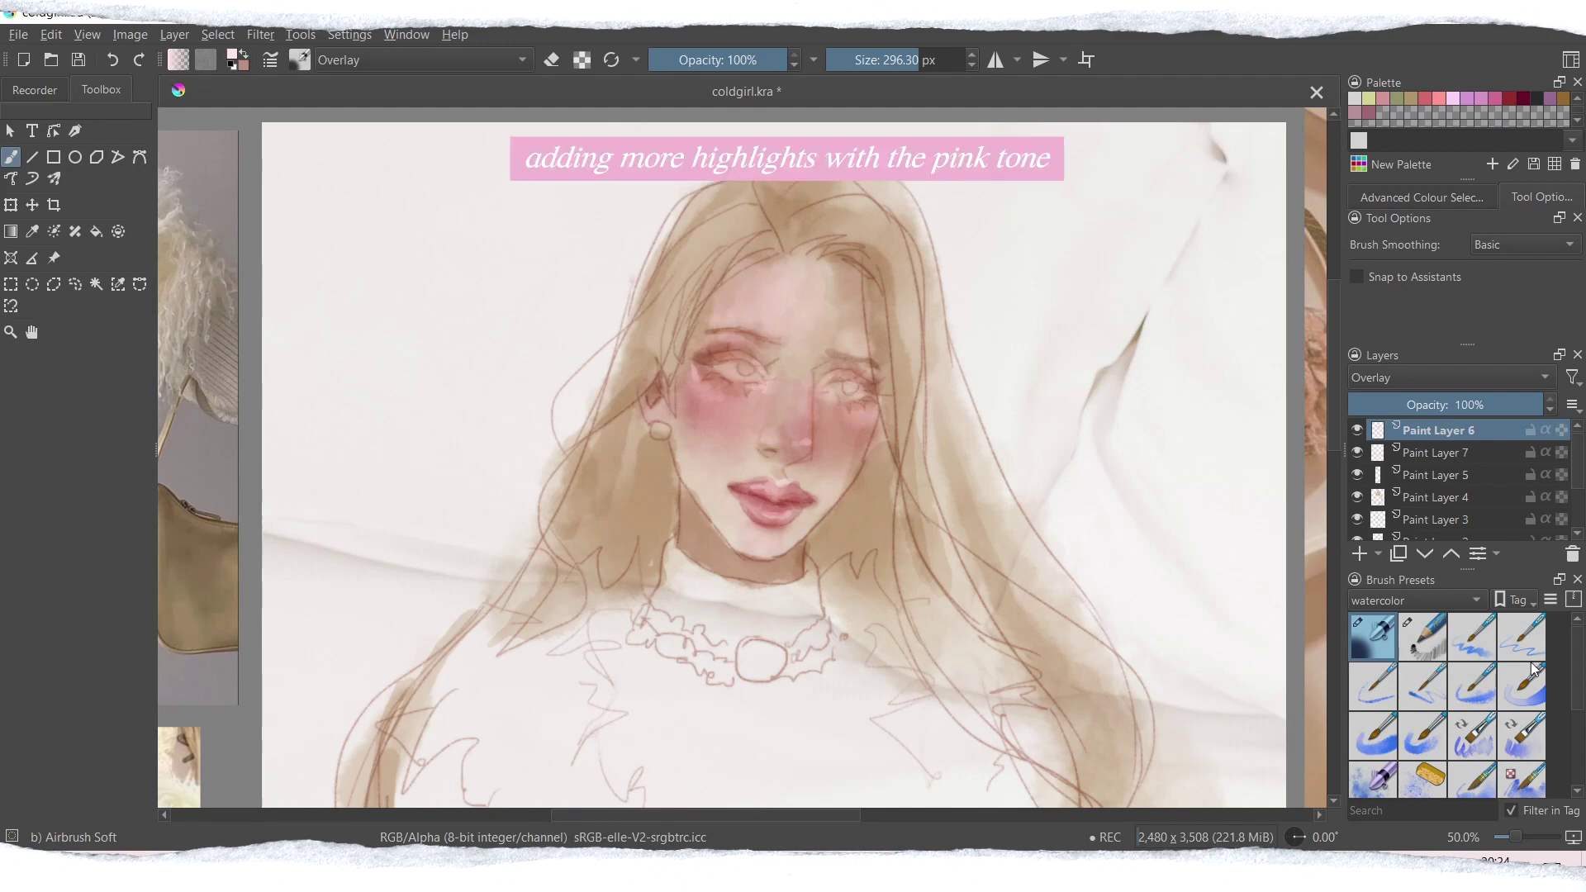
Step: On Paint Layer 6, paint pale highlights on the nose, eyes, brow area and earring with WaterC Spread WideArea at 66.32 px
left_click(1438, 454)
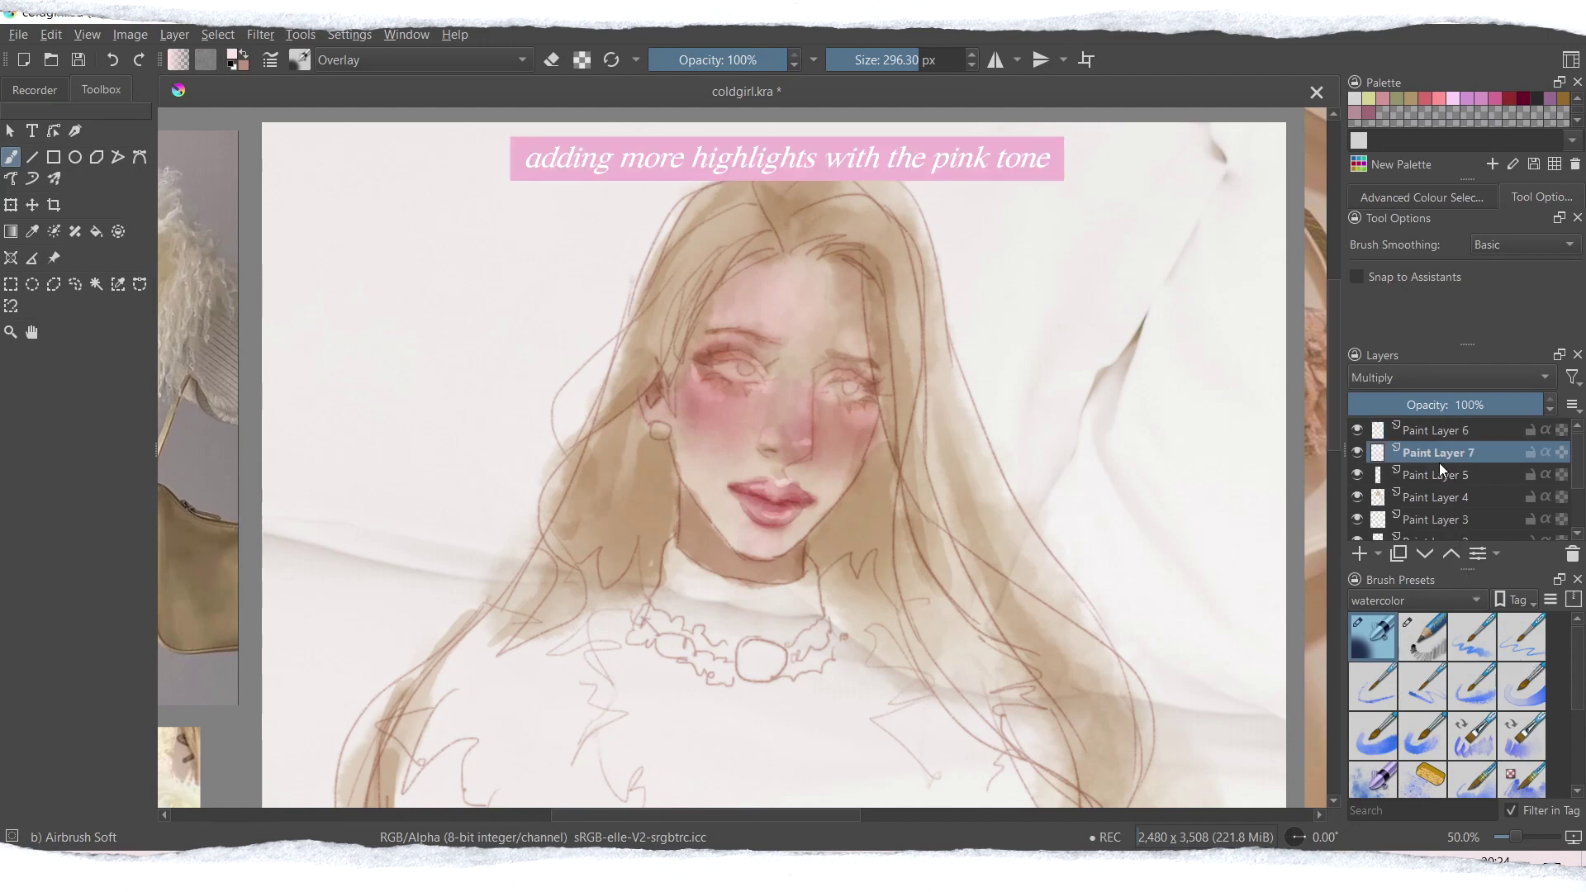
left_click(1440, 434)
mouse_move(1574, 669)
left_mouse_down()
mouse_move(1576, 698)
mouse_move(1493, 743)
left_mouse_up()
left_click(1426, 718)
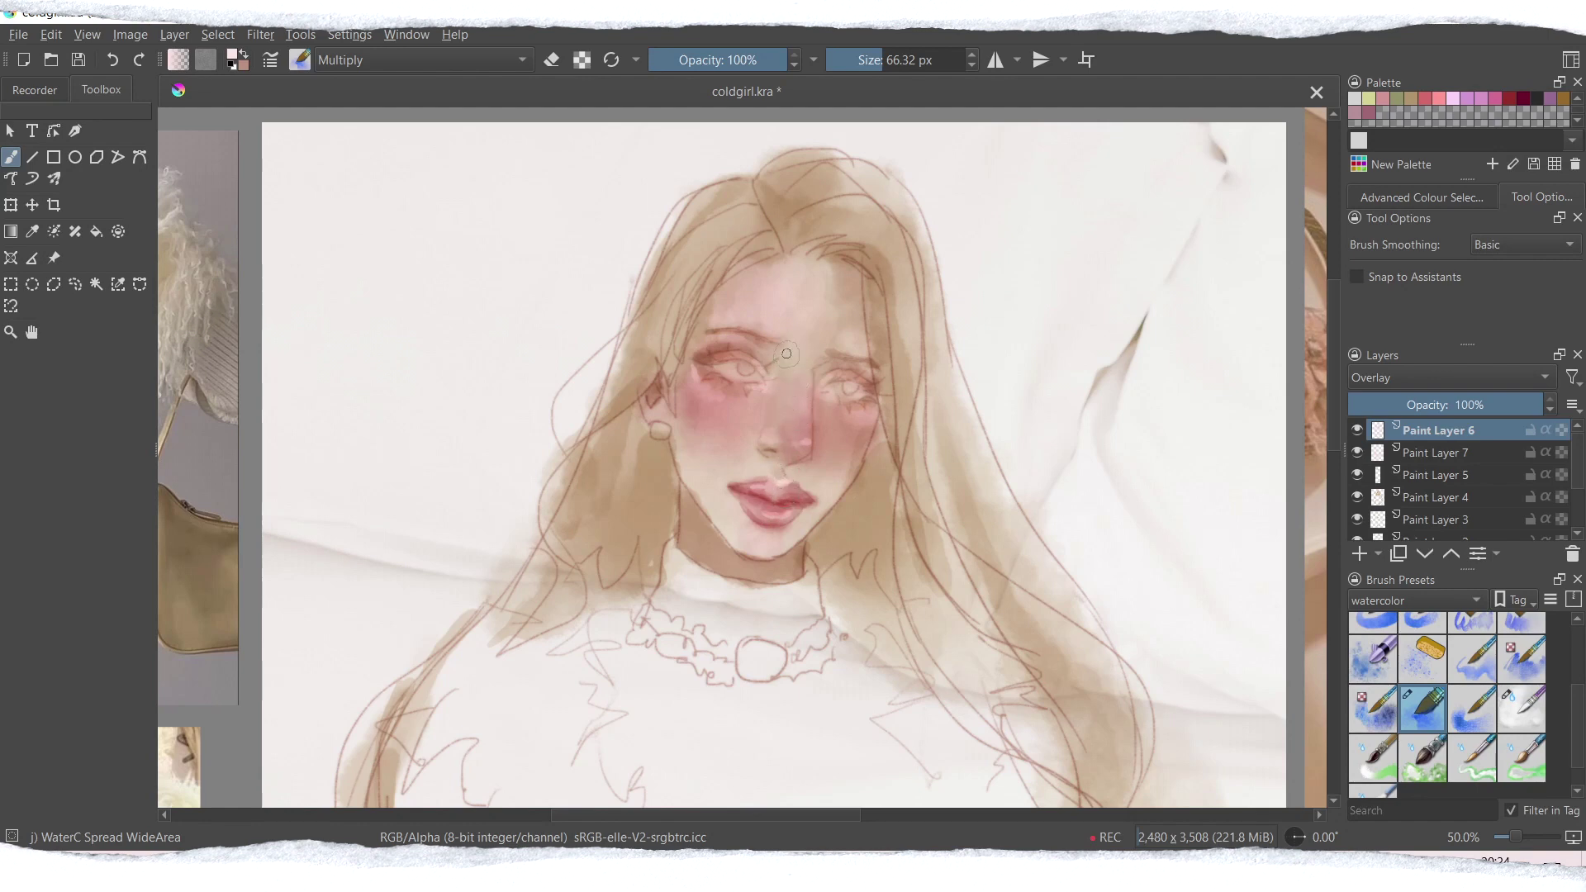
left_click_drag(809, 385, 815, 452)
key("ctrl+z")
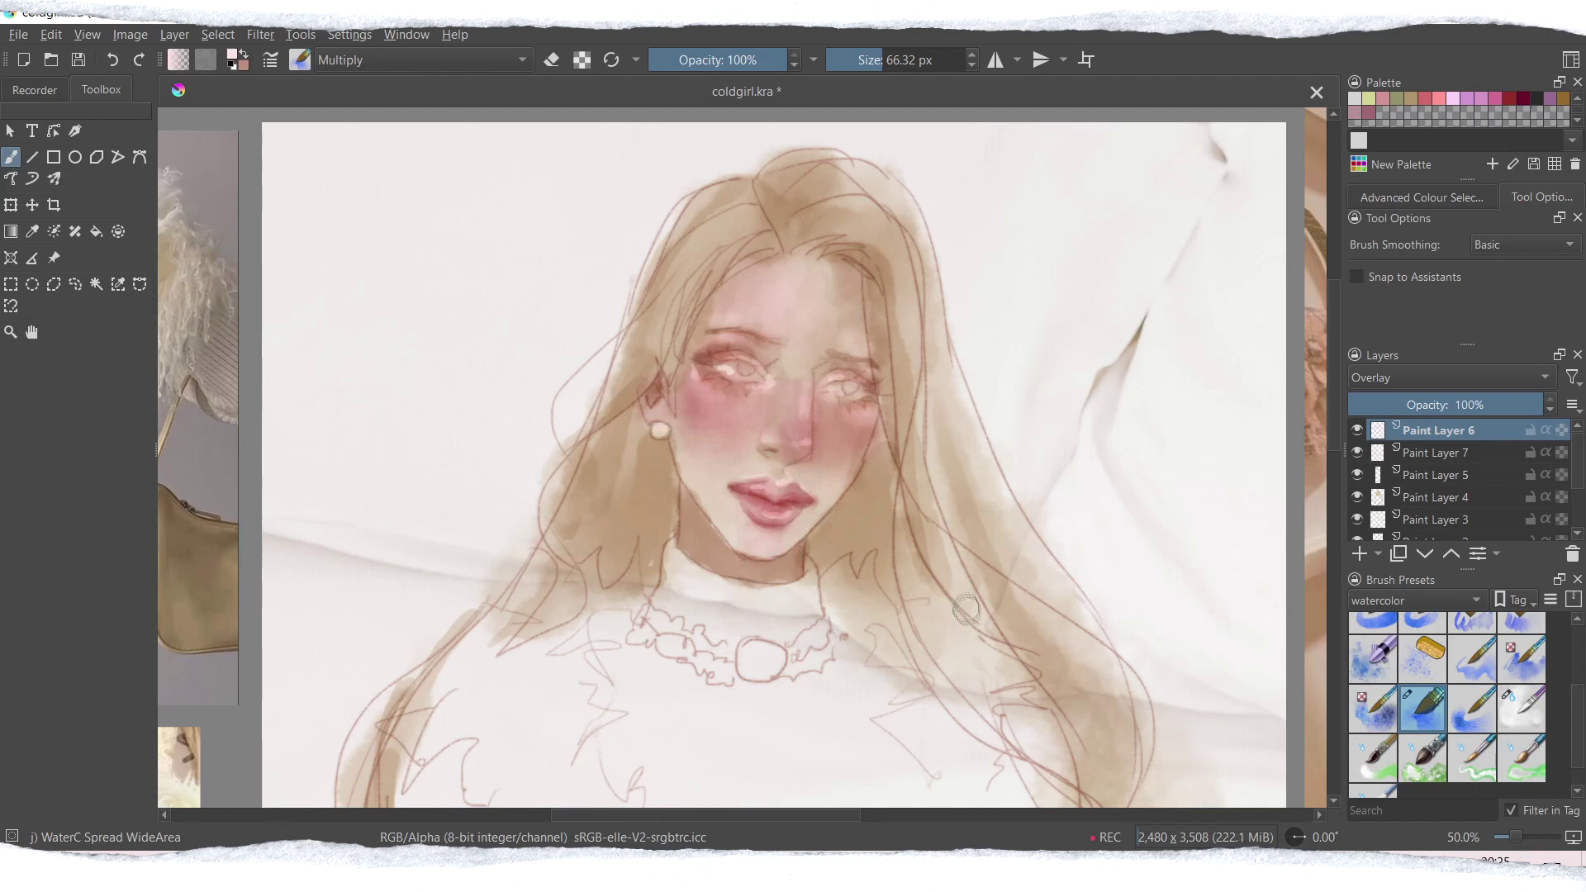
key("ctrl+s")
mouse_move(714, 321)
left_mouse_down()
mouse_move(741, 337)
mouse_move(734, 323)
mouse_move(781, 328)
left_mouse_up()
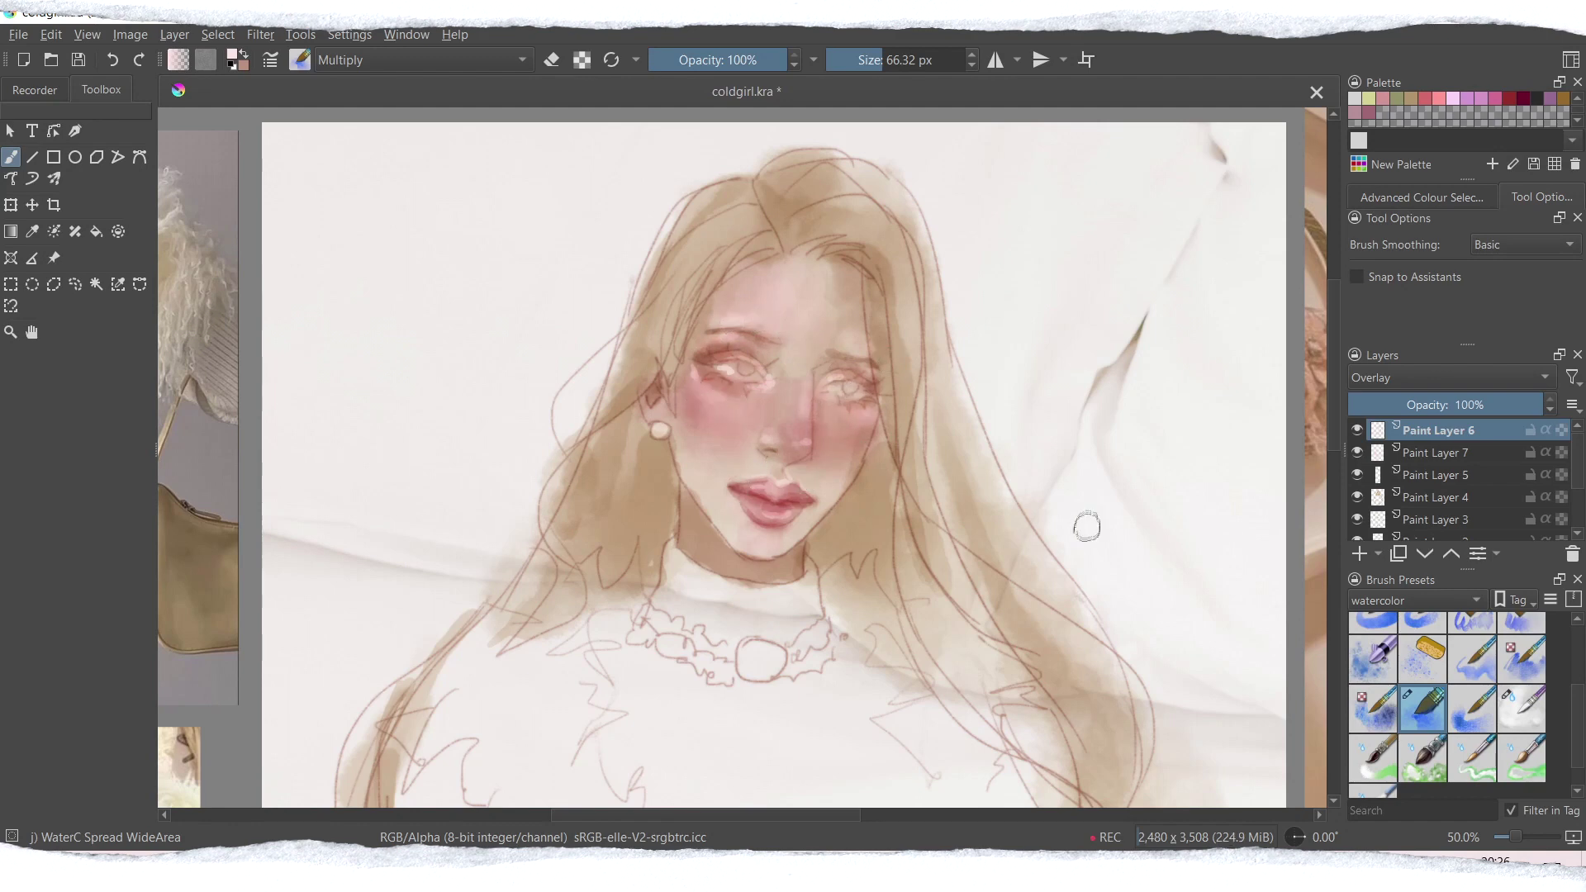
Step: Select Paint Layer 4 and the Airbrush Soft preset, and choose a light peach tone with the hue shifted towards orange
left_click(715, 506, "ctrl")
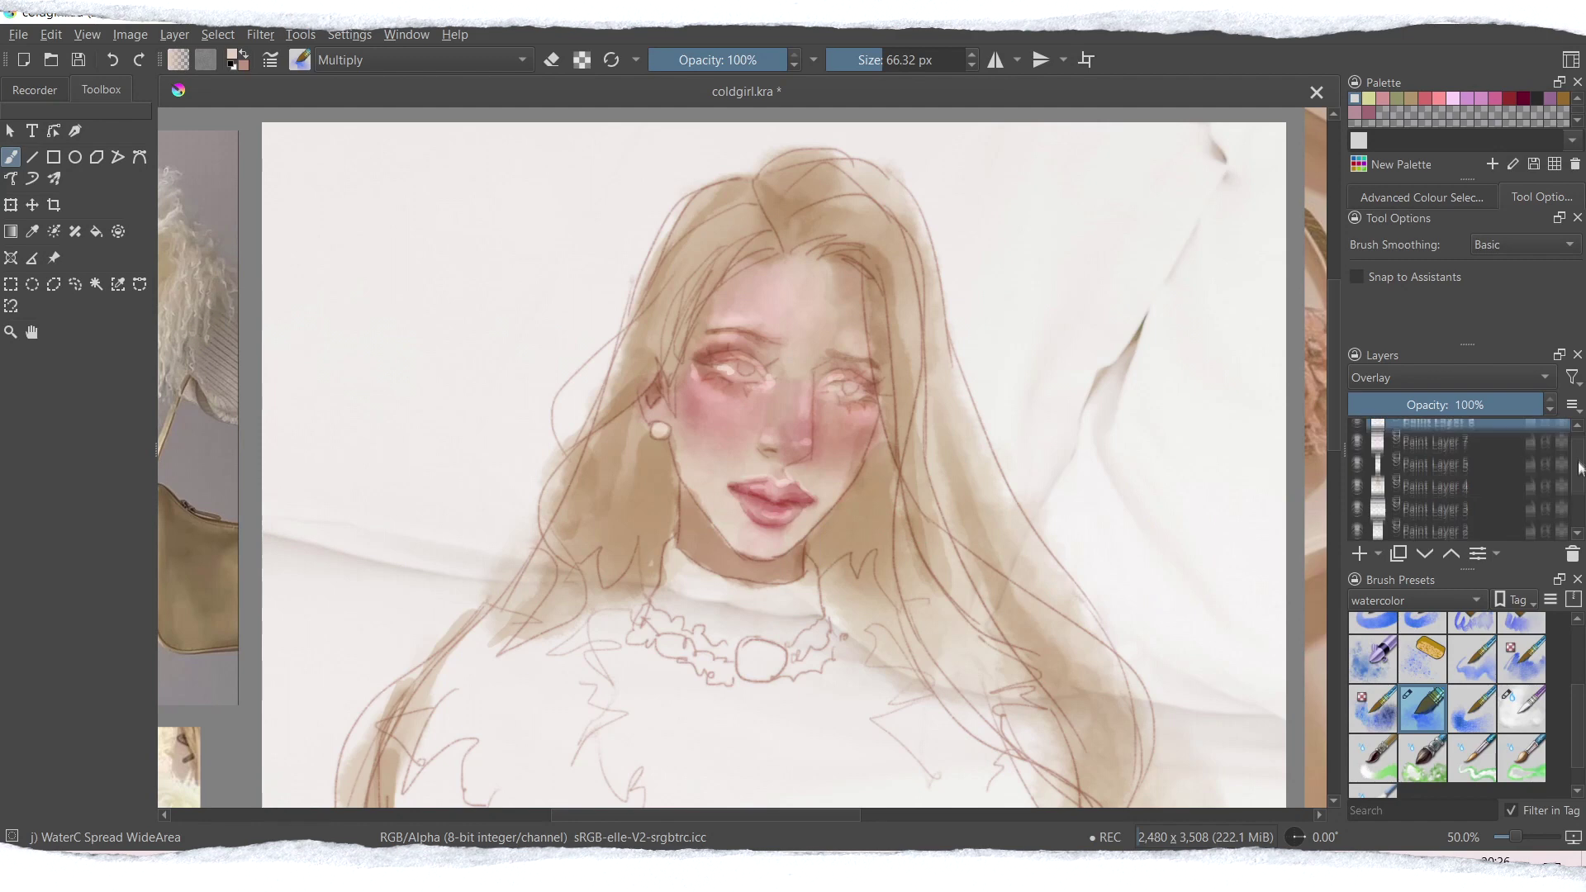
left_click(1433, 453)
left_click(1425, 499)
scroll(1405, 661, "up", 3)
left_click(1375, 638)
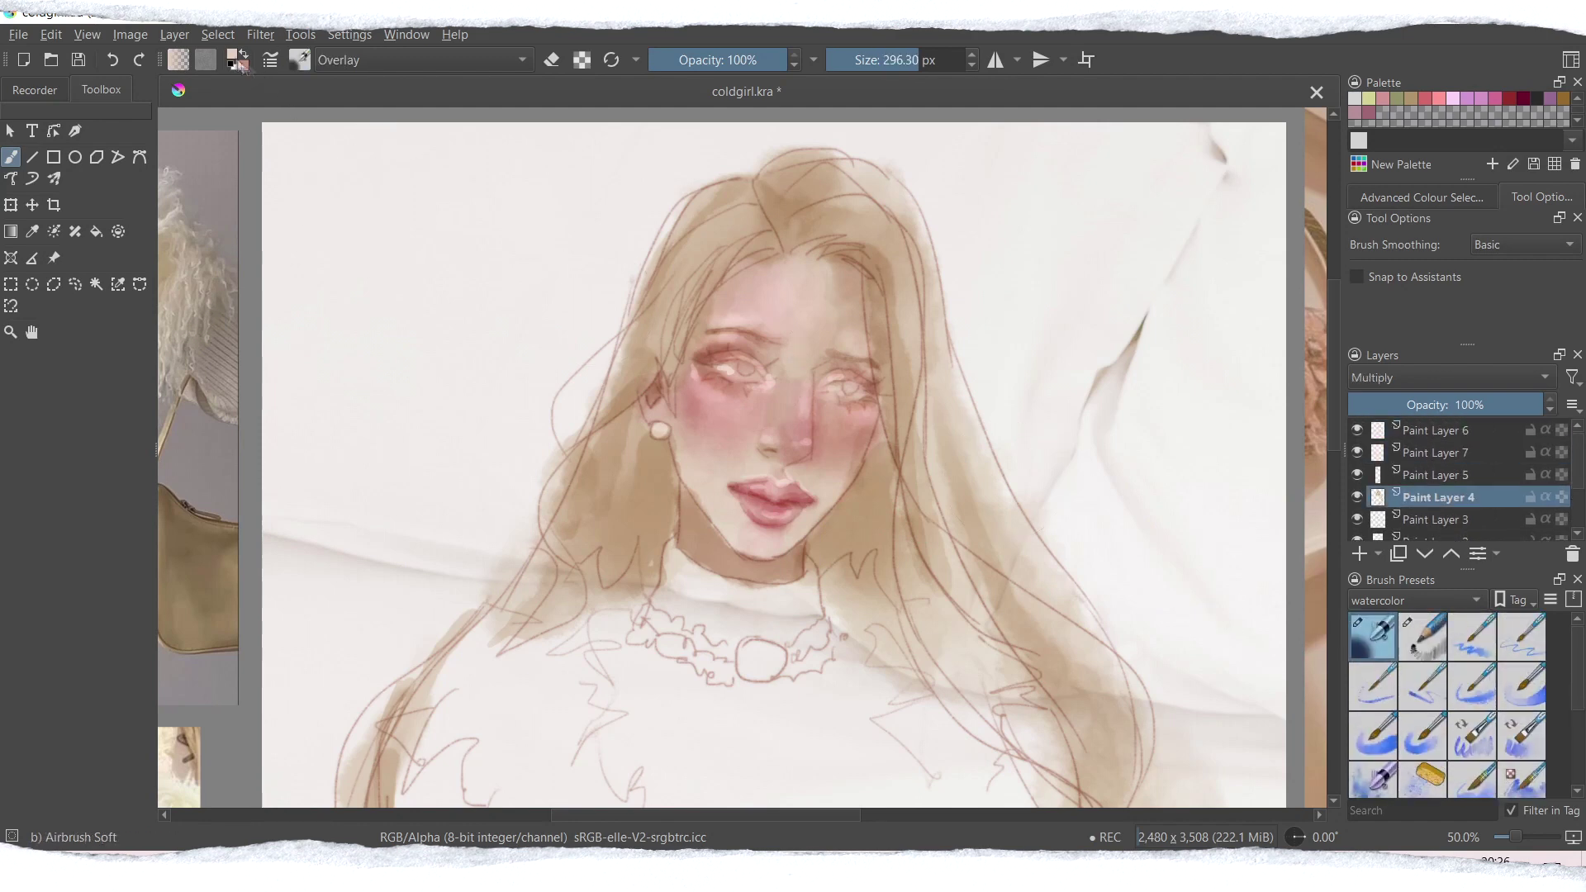
left_click(234, 57)
left_click(646, 346)
left_click(609, 297)
left_click(885, 620)
Step: Set the airbrush to Multiply at 180.83 px and tint the face from the chin up to the forehead
left_click(504, 66)
left_click(479, 211)
left_click(904, 61)
mouse_move(766, 541)
left_mouse_down()
mouse_move(715, 499)
mouse_move(796, 487)
mouse_move(814, 318)
left_mouse_up()
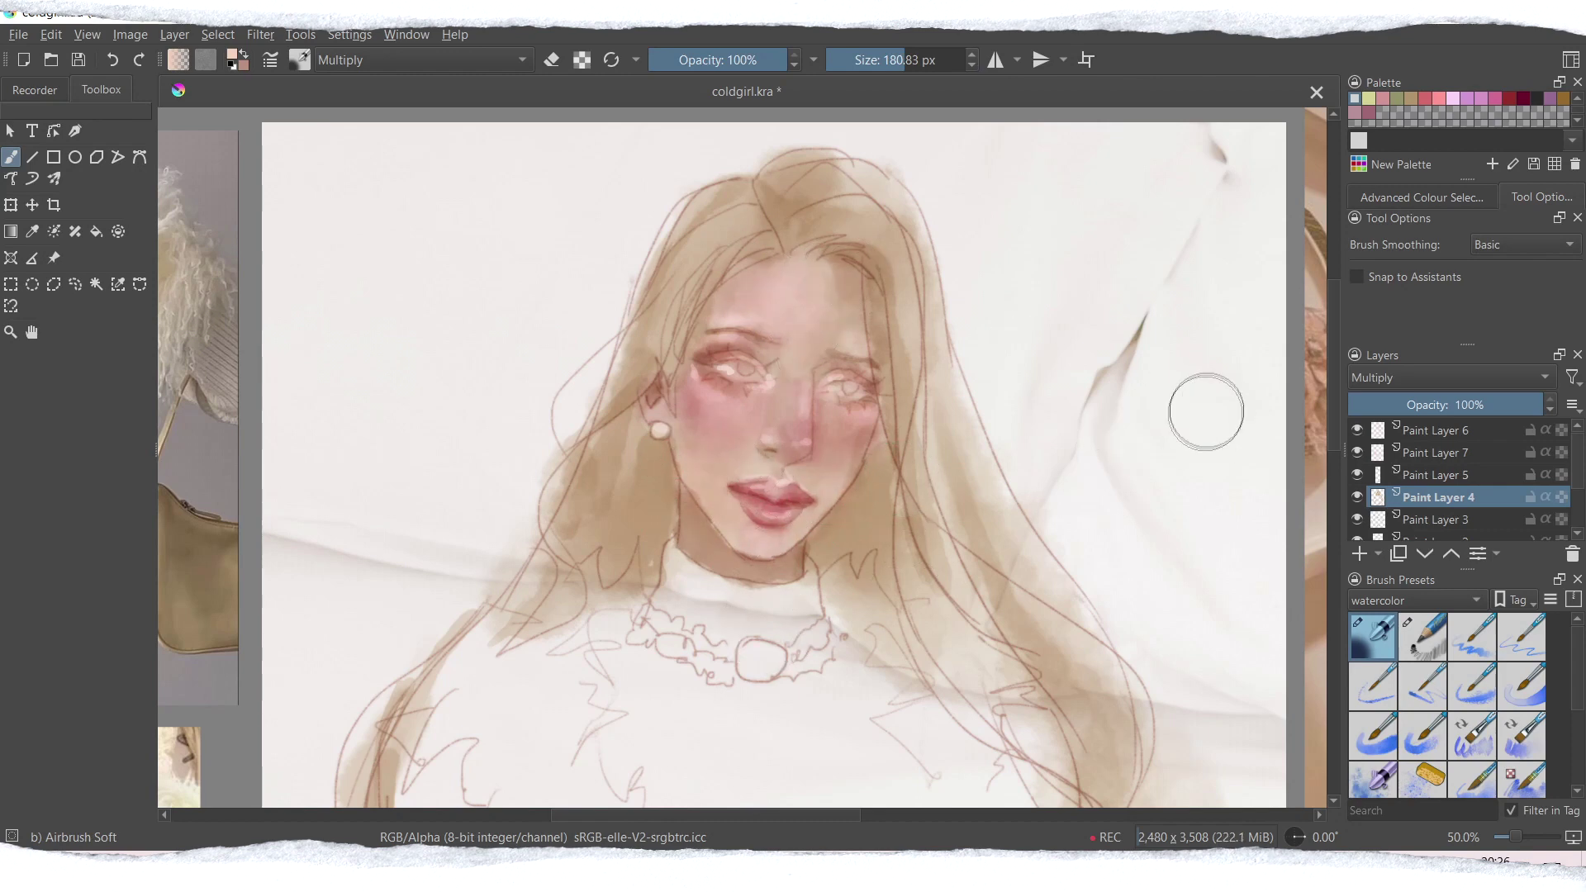
Step: Add a new Multiply paint layer above Paint Layer 4 and move it to the top of the layer stack
left_click(1411, 520)
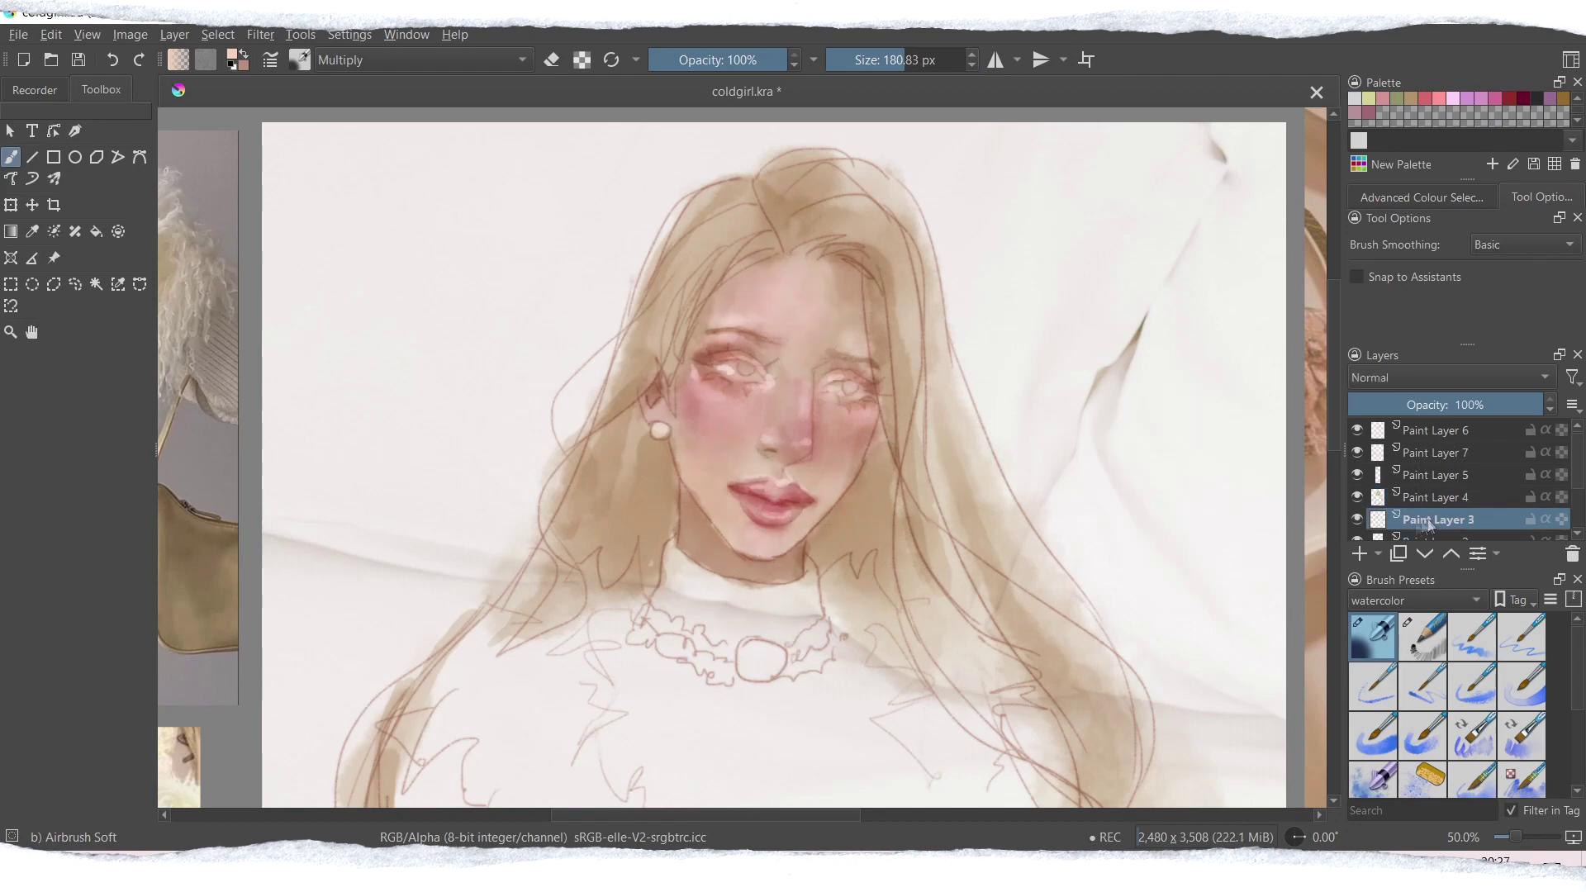
left_click(1429, 496)
left_click(1359, 554)
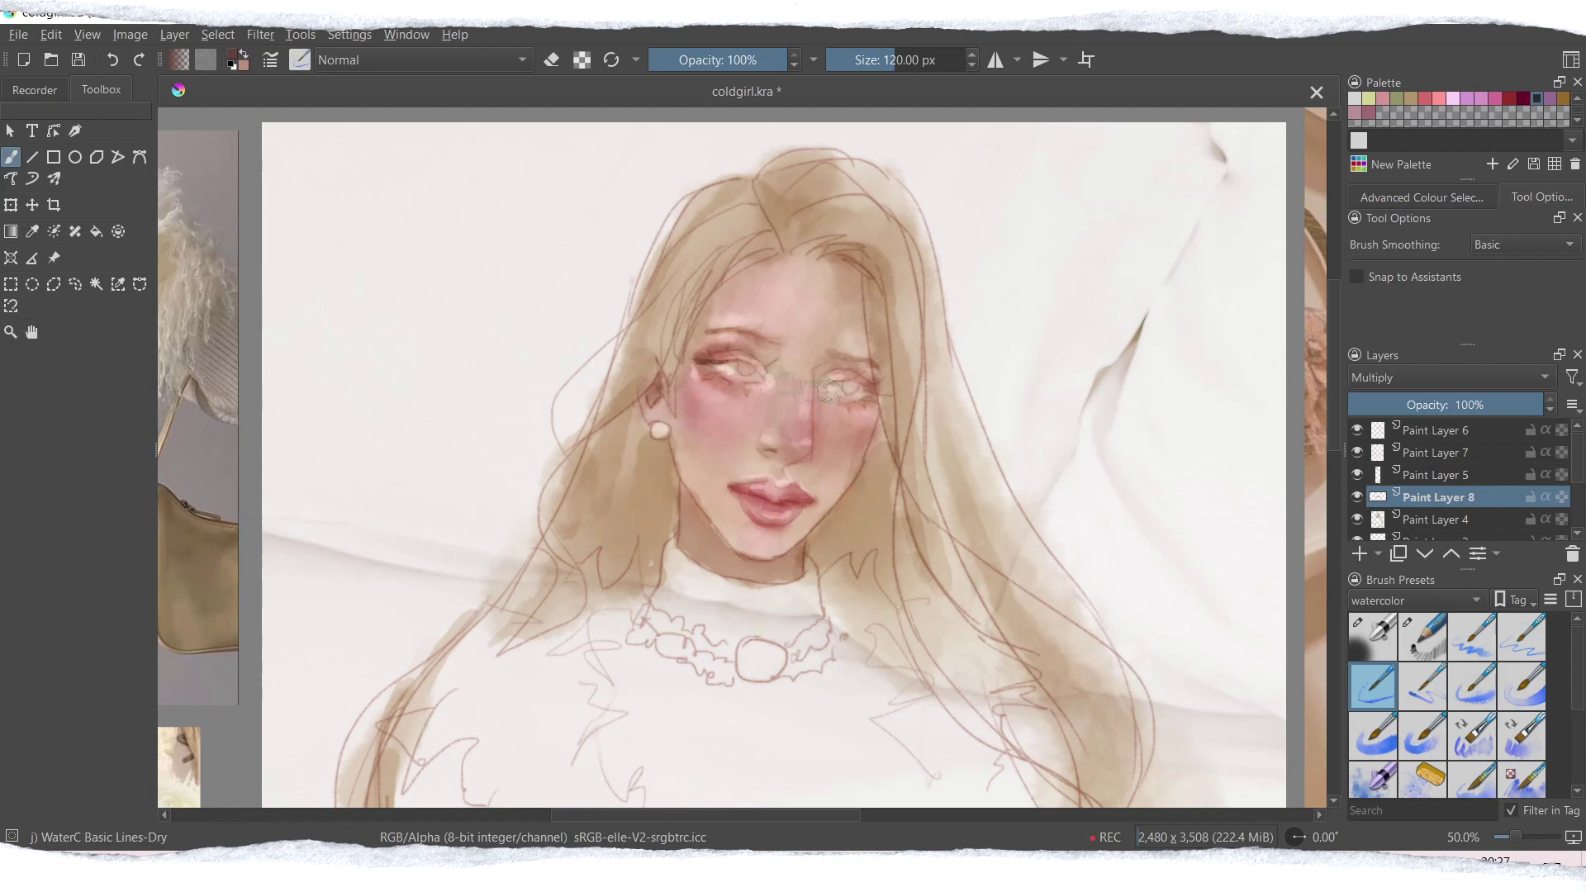
left_click_drag(1432, 498, 1456, 432)
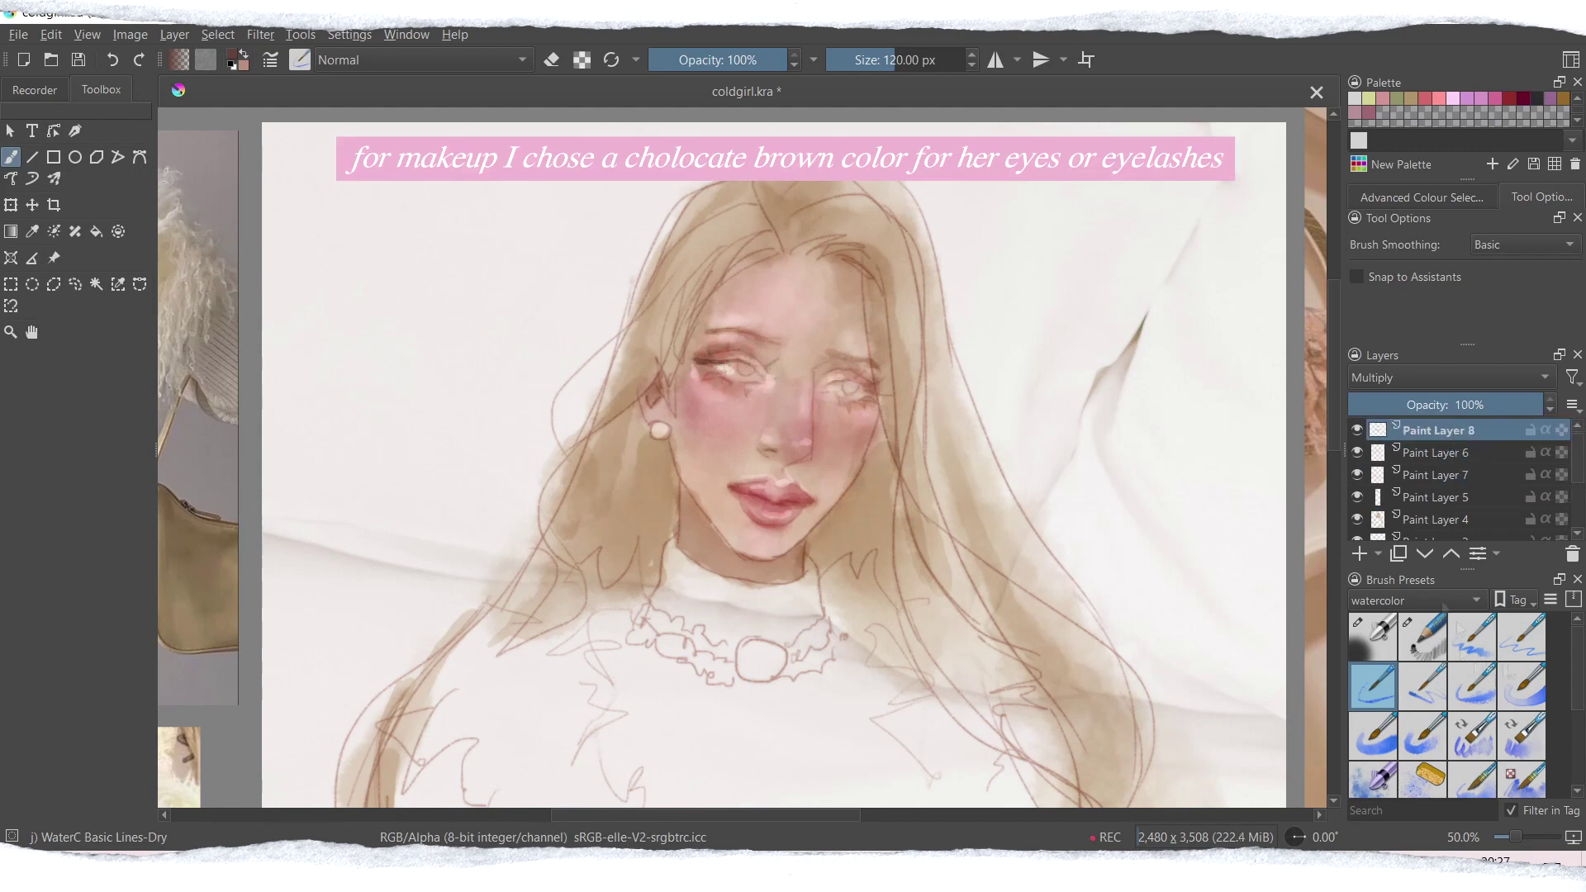
Step: Draw dark brown lash lines on both eyes with WaterC Basic Lines Precise at 120 px, and switch to WaterC Basic Lines-Dry
left_click(1521, 637)
left_click(1426, 690)
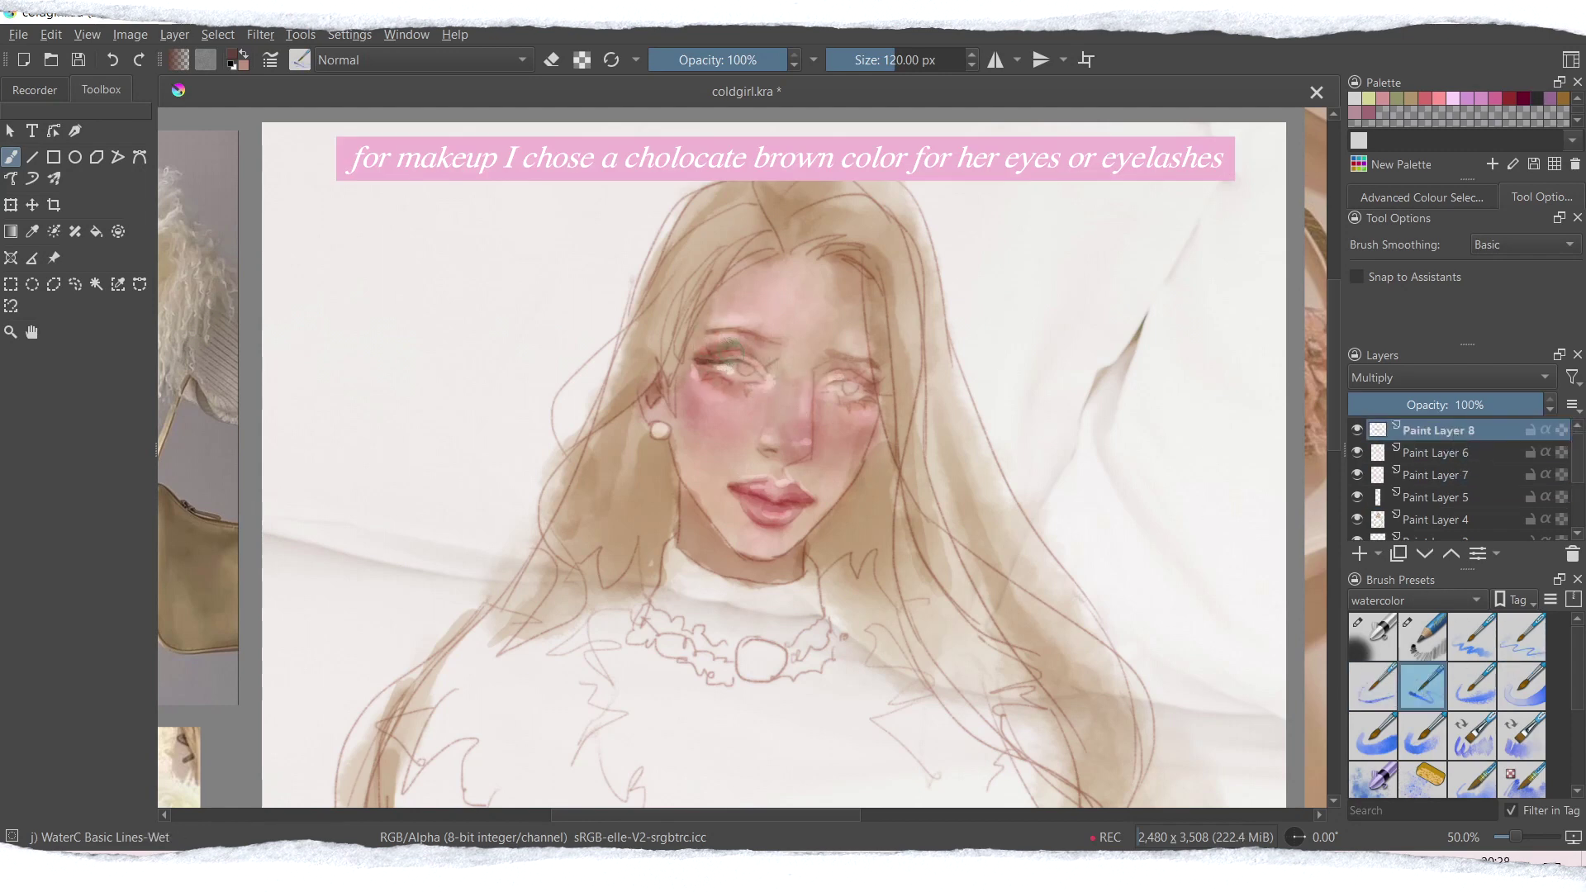
left_click(1519, 641)
mouse_move(711, 378)
left_mouse_down()
mouse_move(722, 391)
mouse_move(777, 362)
mouse_move(759, 373)
left_mouse_up()
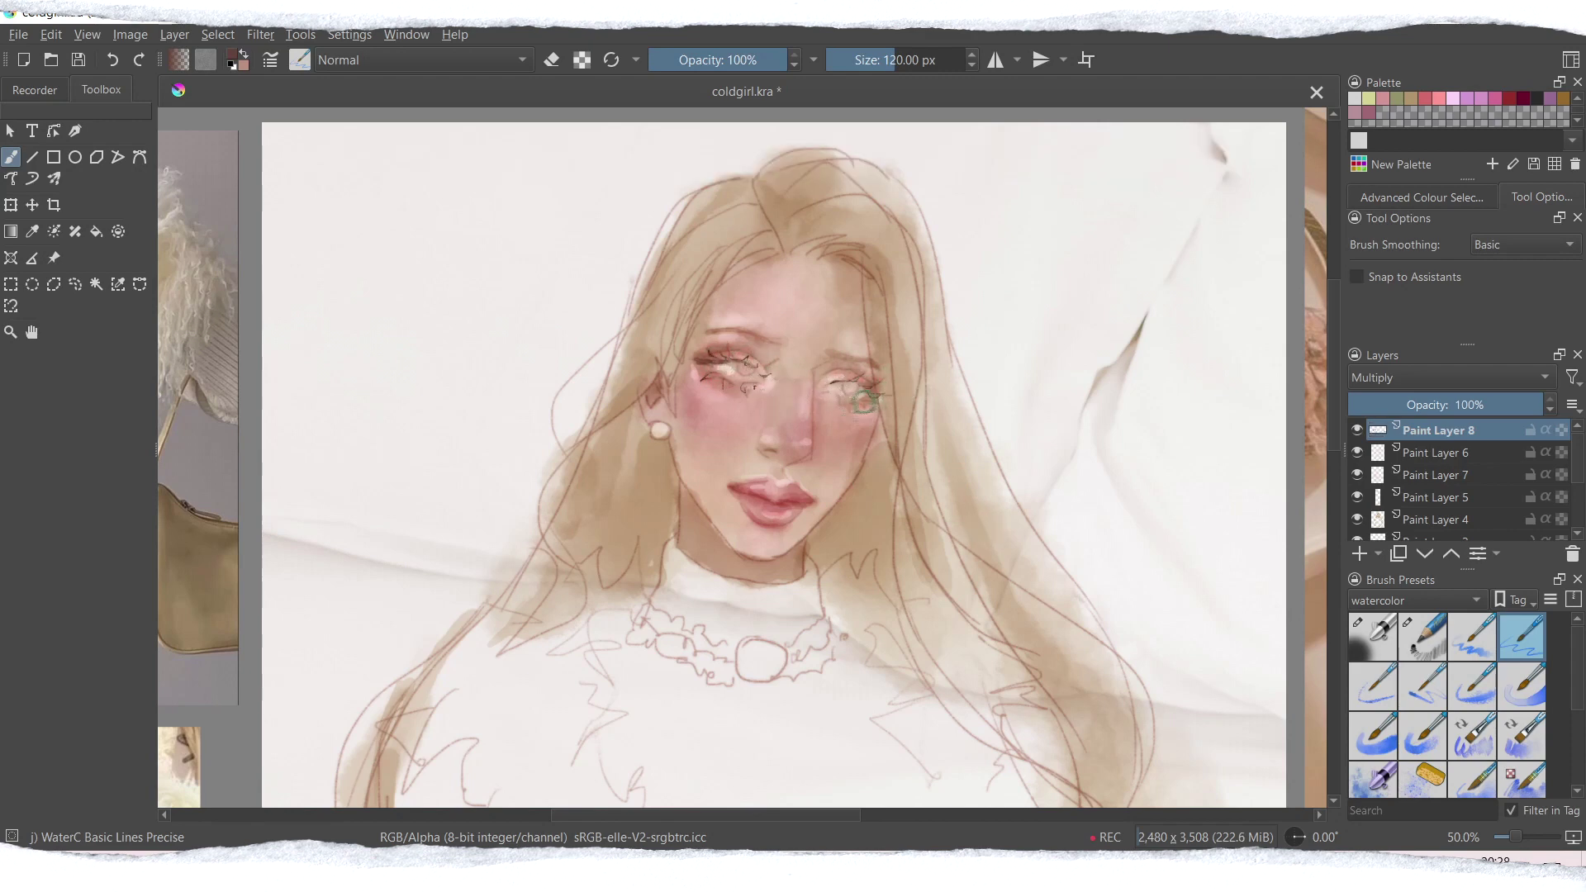
left_click_drag(823, 387, 889, 395)
left_click_drag(709, 375, 732, 384)
left_click_drag(841, 401, 866, 400)
left_click(1373, 687)
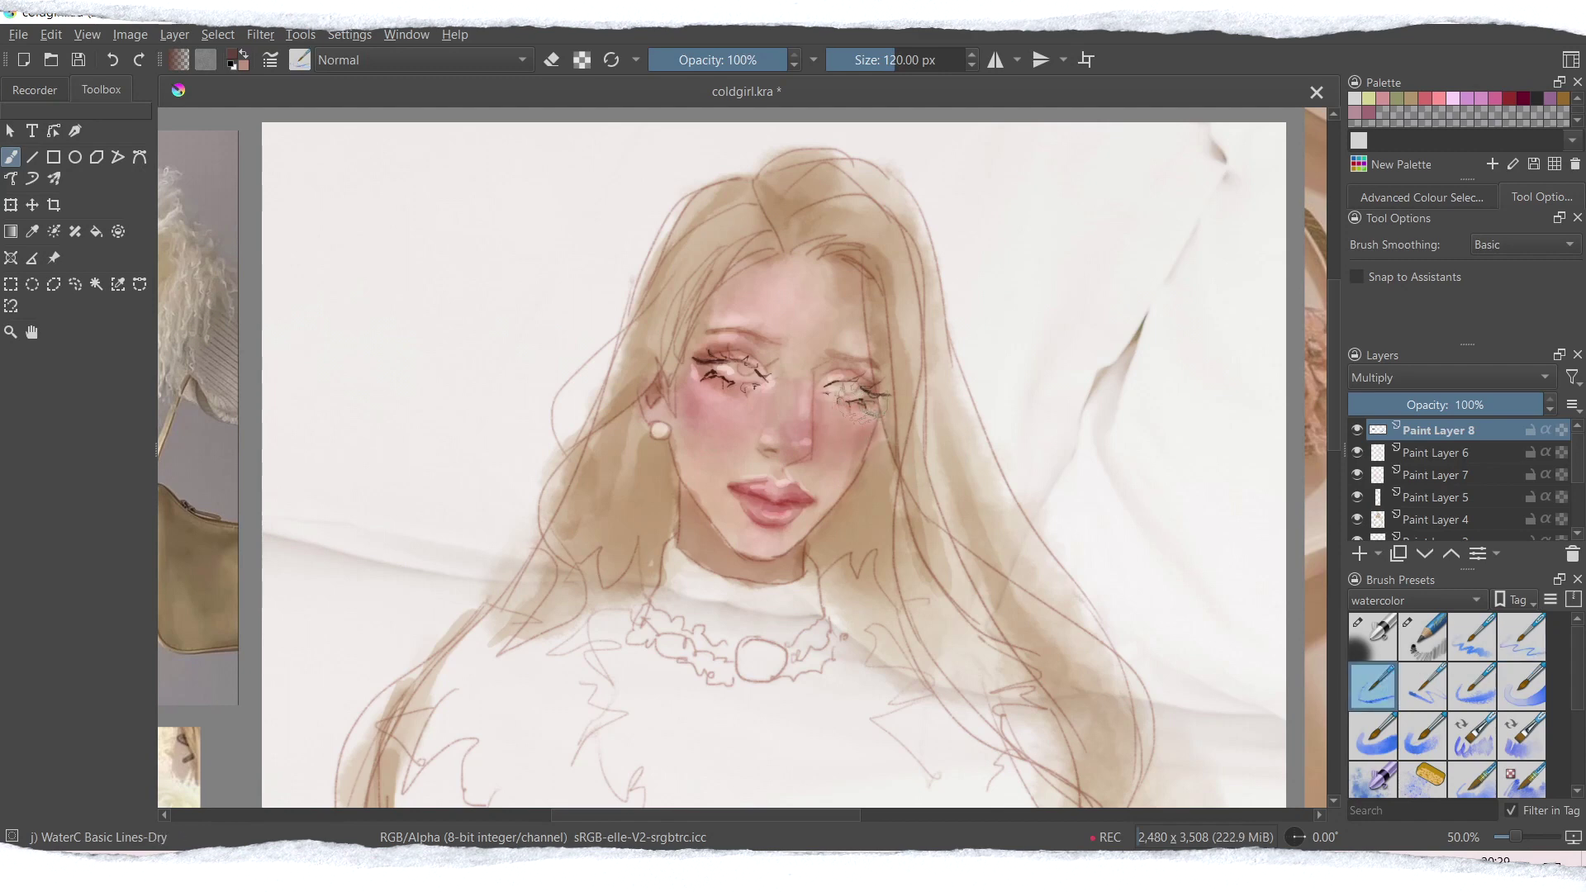
Step: Paint soft brown irises on Paint Layer 8 with WaterC Spread WideArea, and darken the eyebrows at 26.37 px
left_click(1423, 687)
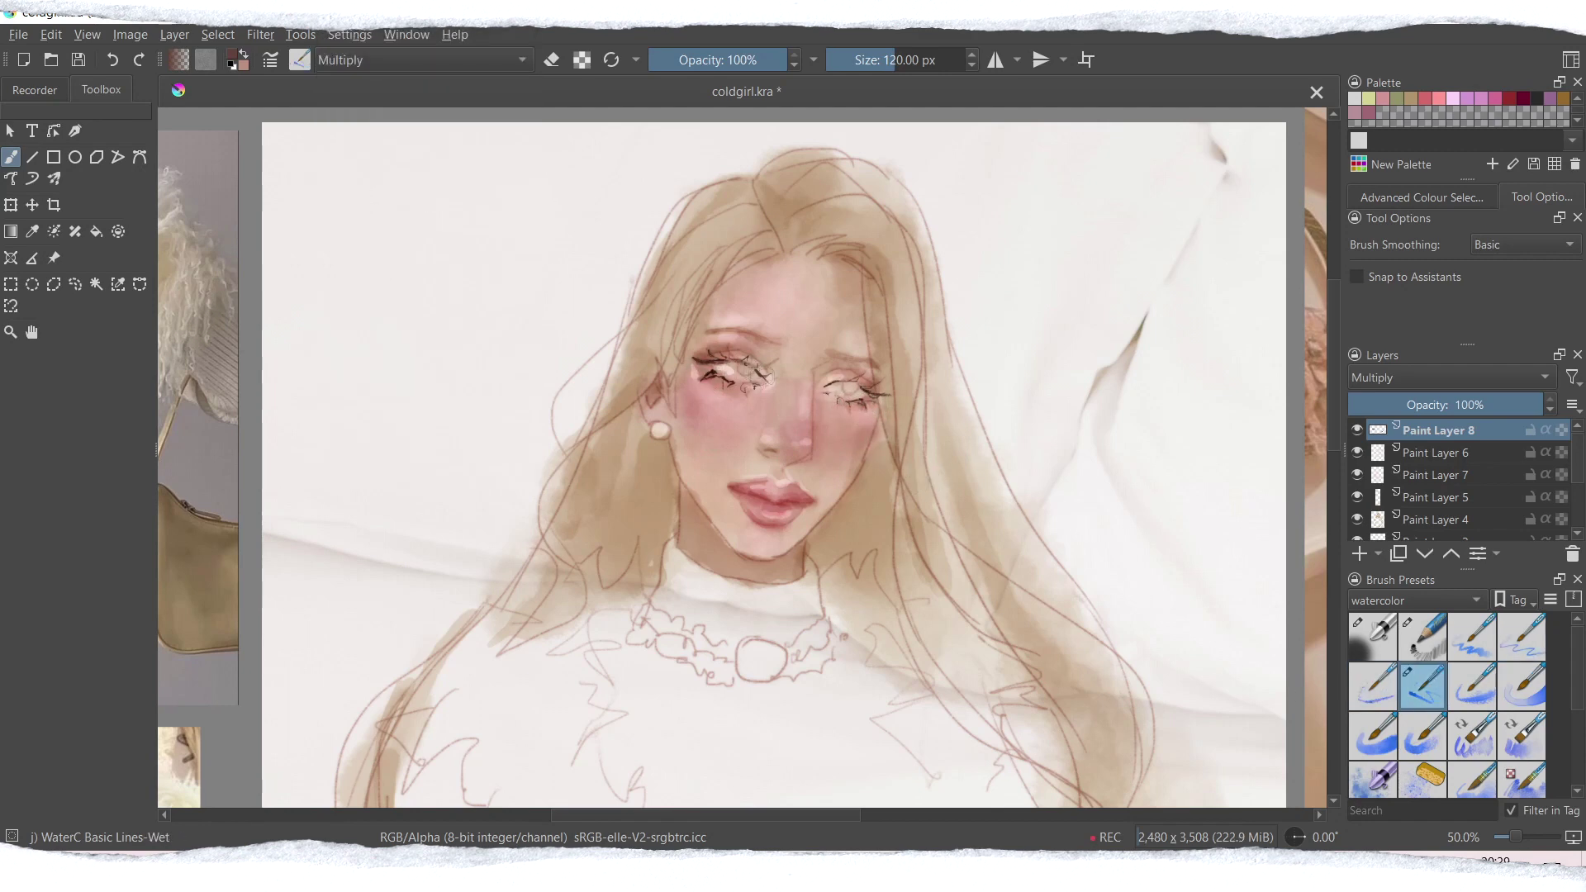
key("ctrl+z")
key("slash")
key("x")
left_click(746, 371)
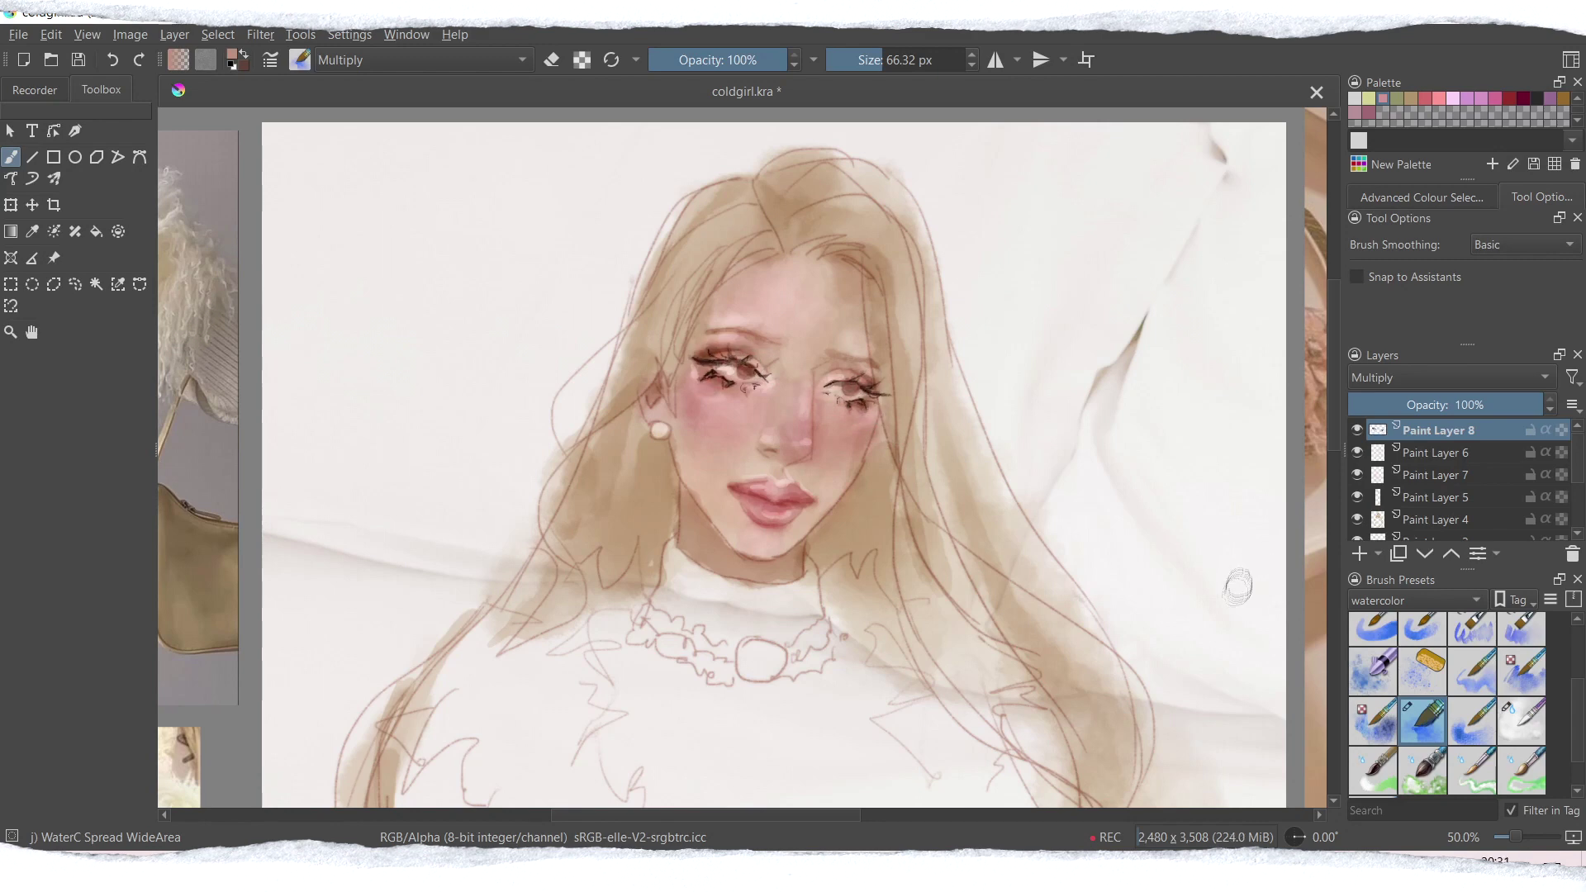
left_click(867, 59)
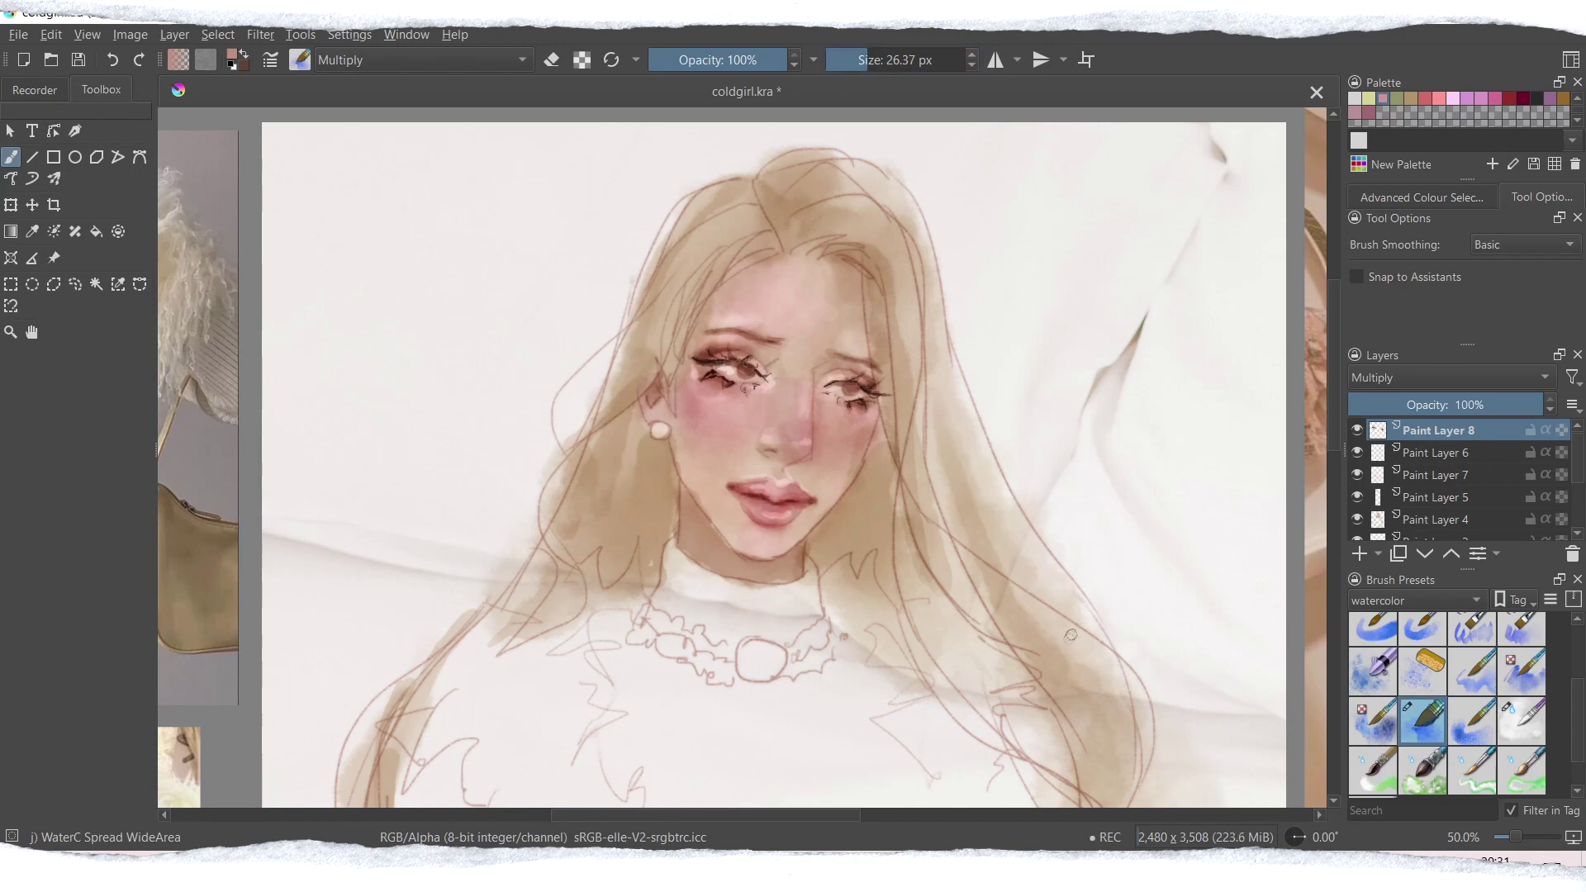
Step: Draw dark details into the eyes with WaterC Basic Lines Precise at 120 px, and save the document
scroll(1488, 653, "up", 3)
left_click(1522, 637)
left_click(243, 54)
left_click(422, 60)
left_click(397, 43)
left_click_drag(868, 400, 851, 395)
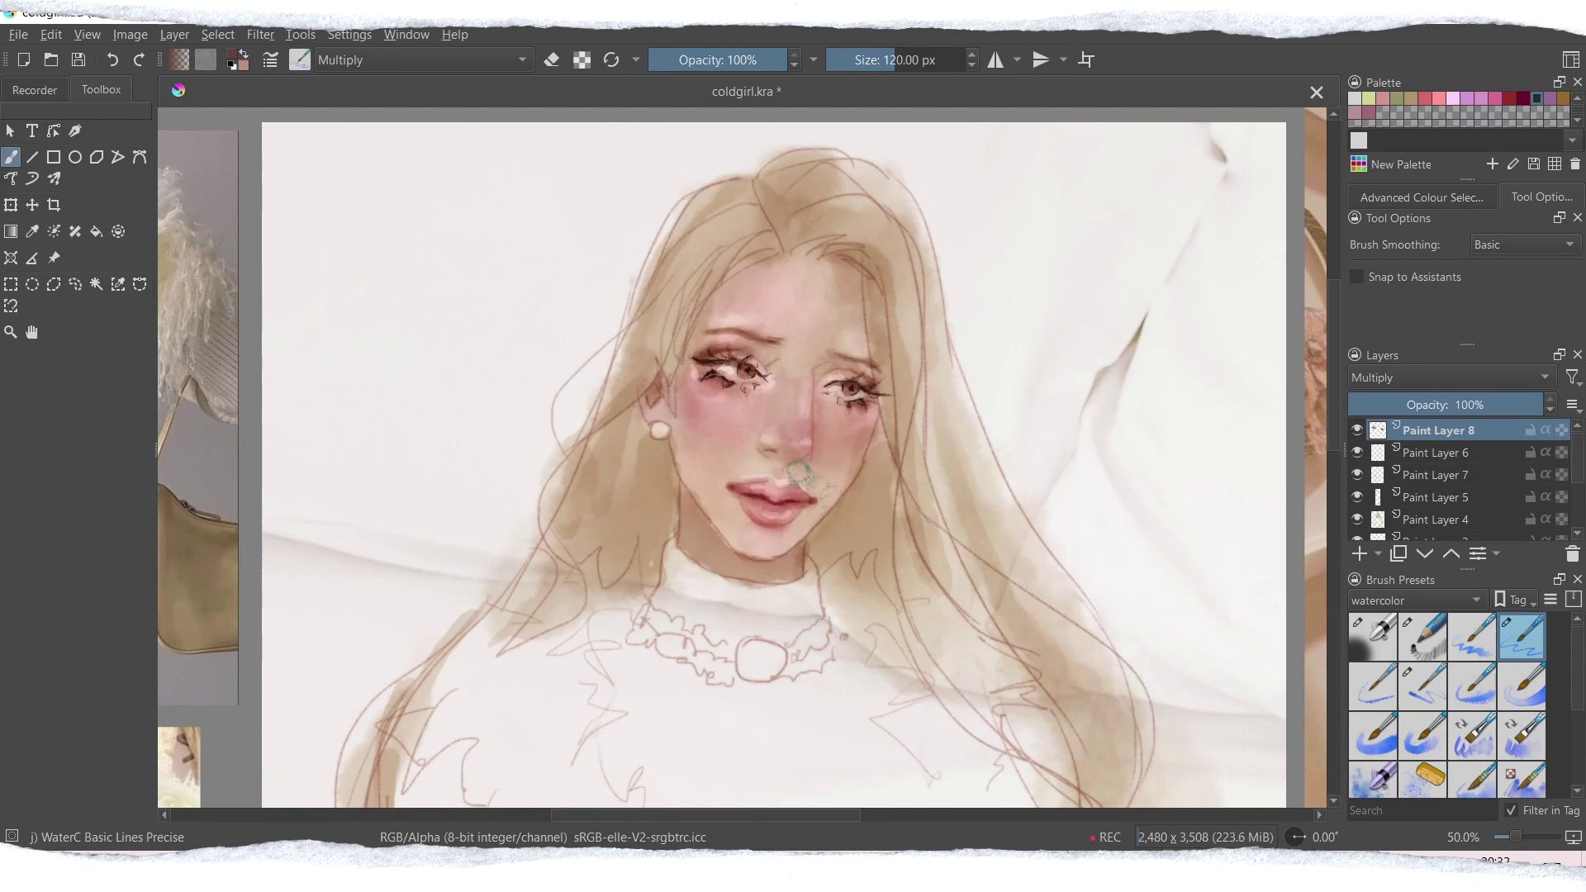
key("ctrl+s")
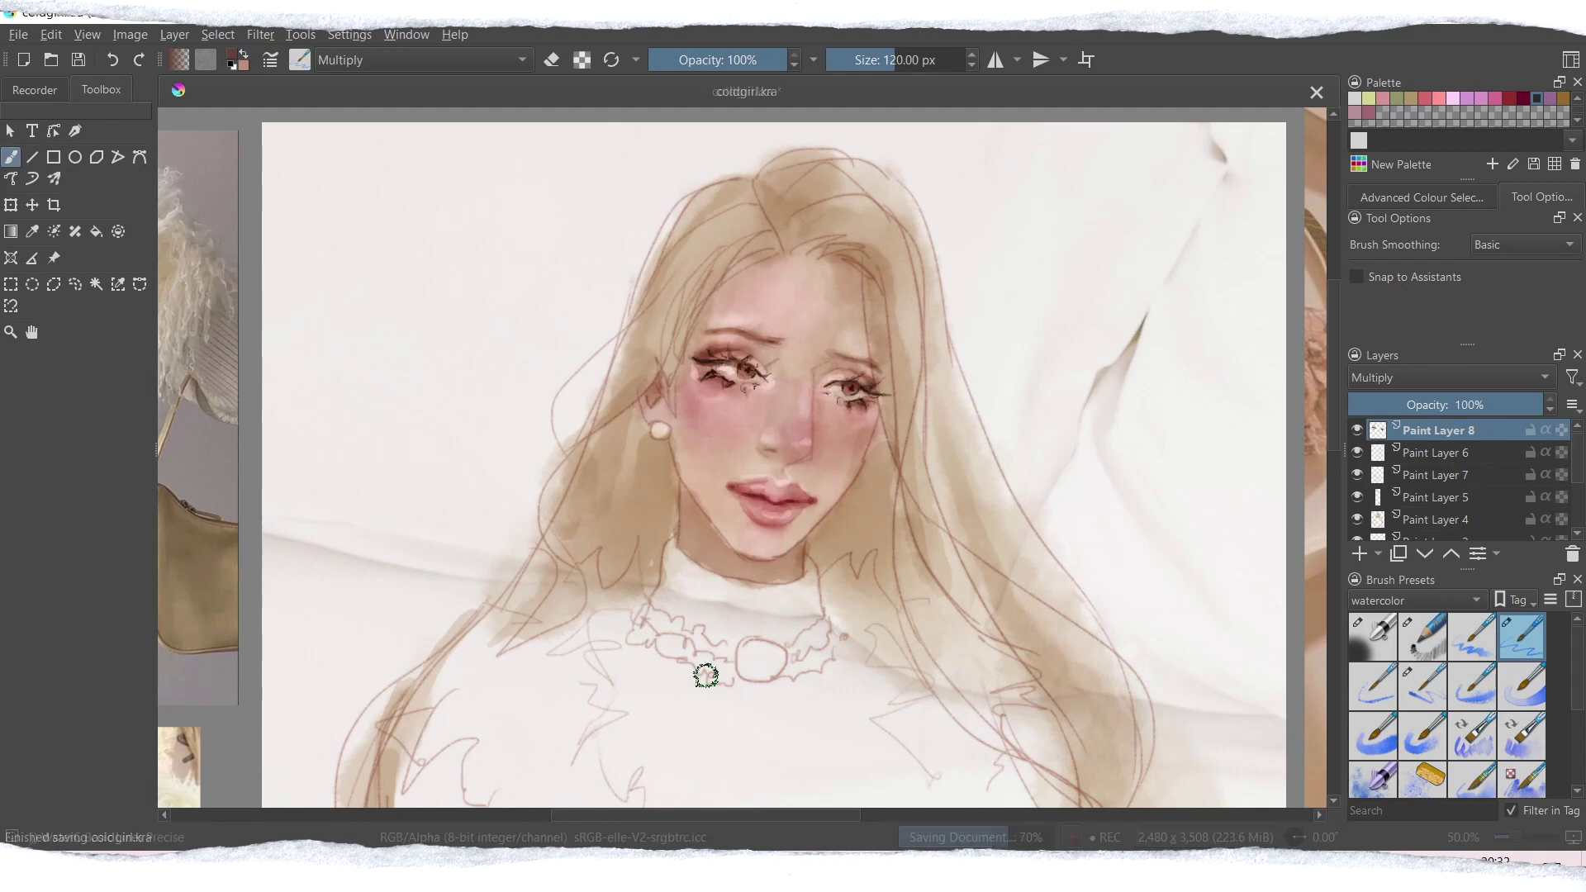
Step: Examine the whole portrait beside the reference photos, comparing it with Paint Layer 8 hidden and shown
key("ctrl+minus")
key("ctrl+minus")
key("ctrl+plus")
mouse_move(1334, 491)
left_mouse_down()
mouse_move(1334, 576)
mouse_move(1332, 510)
left_mouse_up()
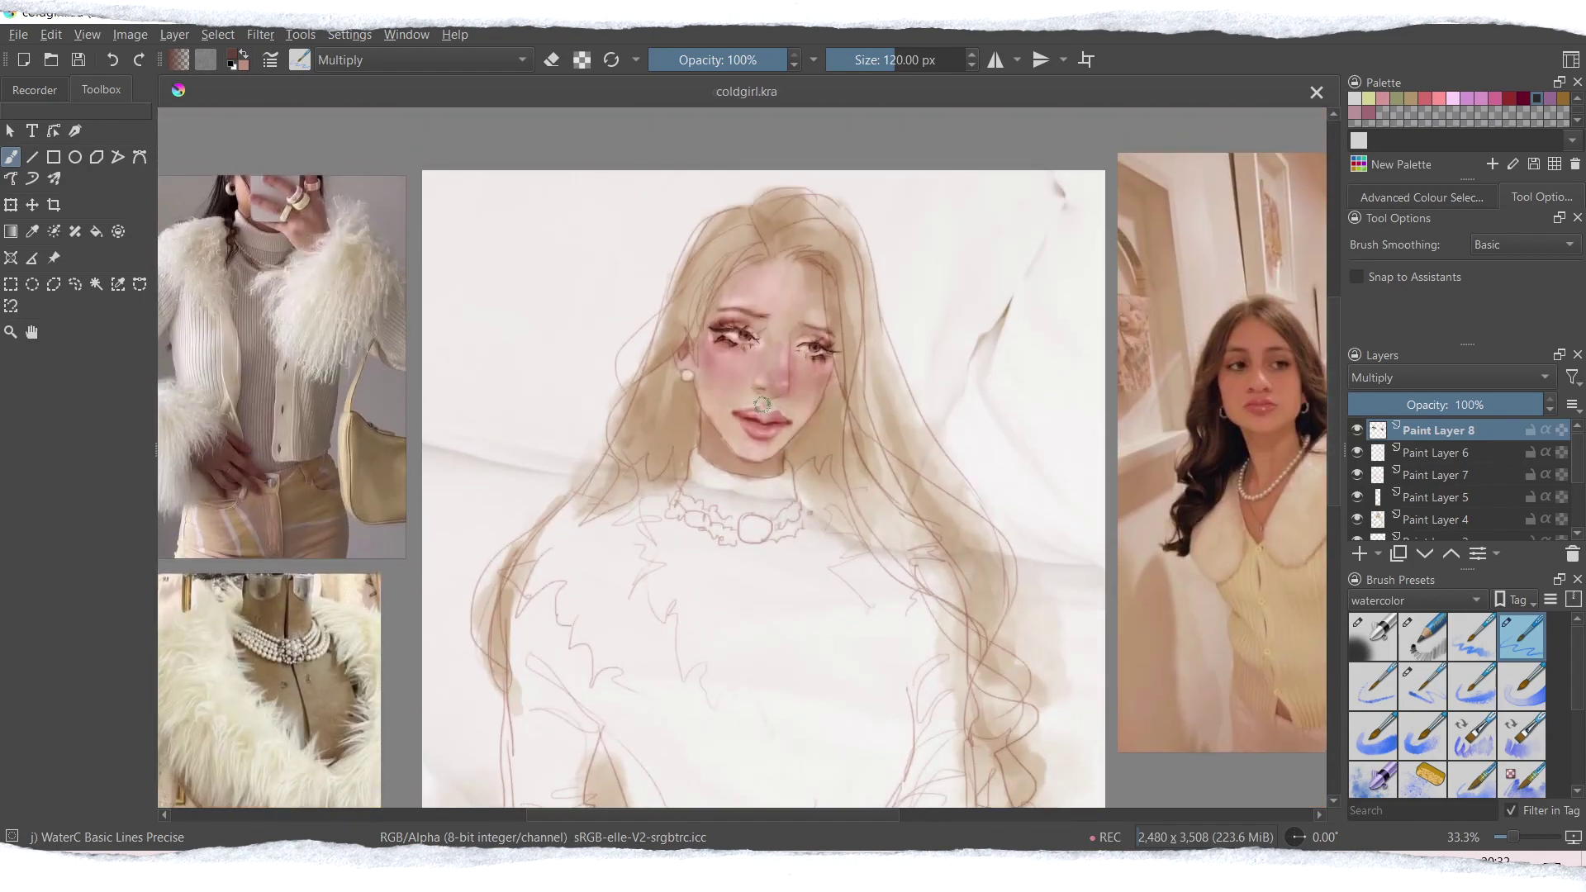
left_click_drag(1512, 838, 1516, 838)
left_click_drag(1332, 484, 1327, 449)
left_click(1355, 430)
left_click(1356, 429)
left_click(1398, 554)
left_click(1446, 377)
left_click(1407, 460)
left_click(1446, 378)
left_click(1394, 407)
key("ctrl+z")
key("ctrl+z")
key("ctrl+z")
left_click(1356, 430)
left_click(1356, 431)
left_click(1356, 431)
left_click(1356, 431)
Step: Adjust the shape of the eyes on Paint Layer 8 using the Digital preset Distort Move at 72.35 px
scroll(1446, 702, "down", 3)
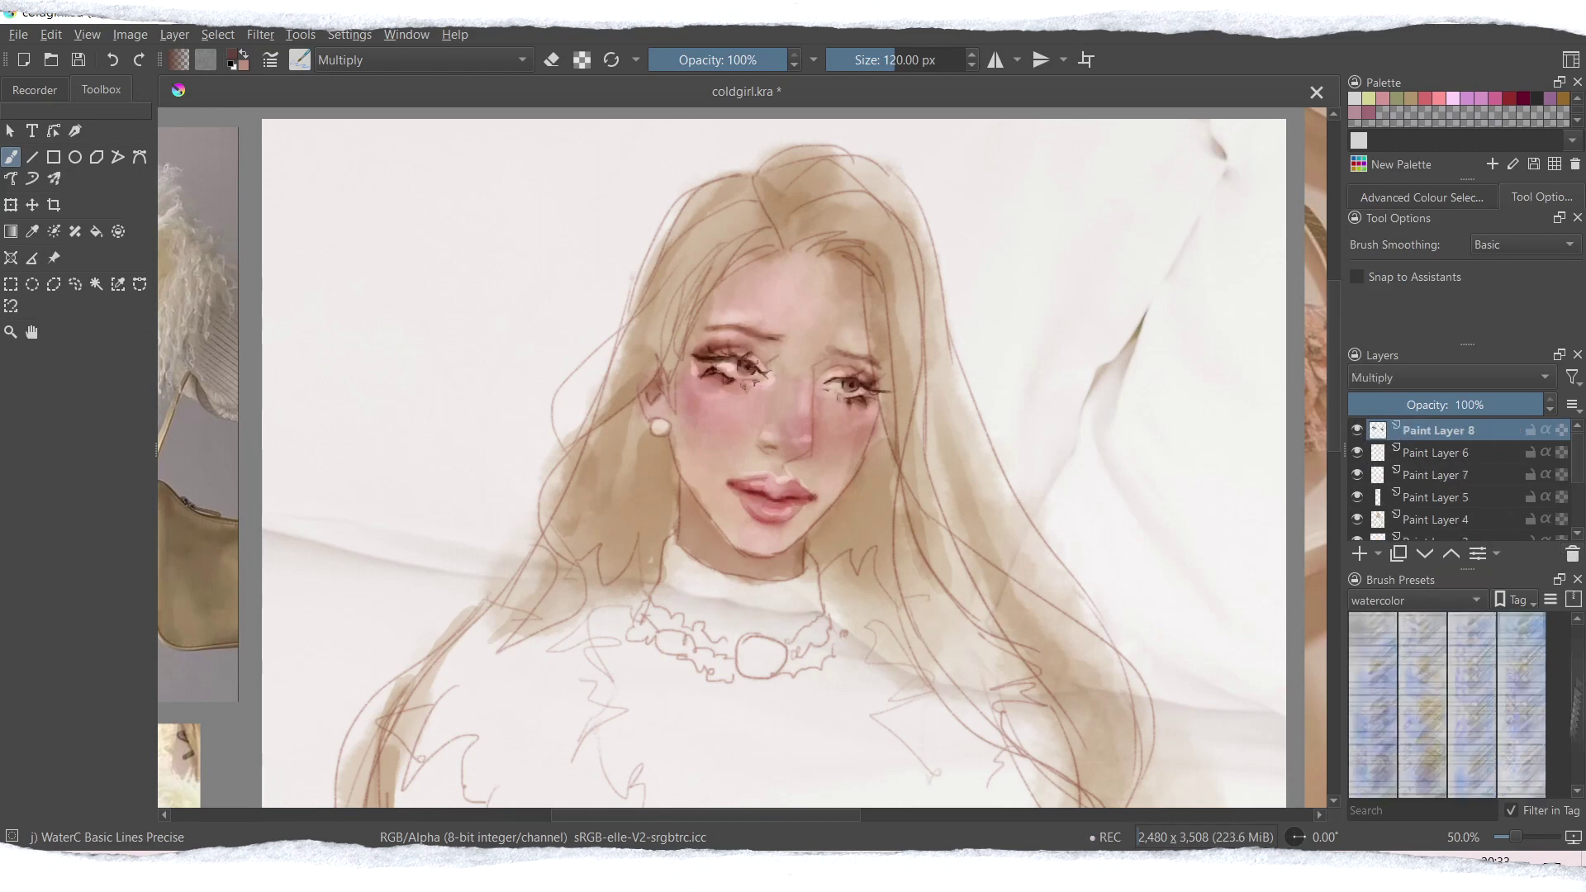
left_click(1522, 673)
scroll(1446, 702, "up", 3)
left_click(1417, 601)
left_click(1374, 400)
scroll(1446, 703, "down", 3)
left_click(1522, 673)
left_click_drag(917, 59, 884, 60)
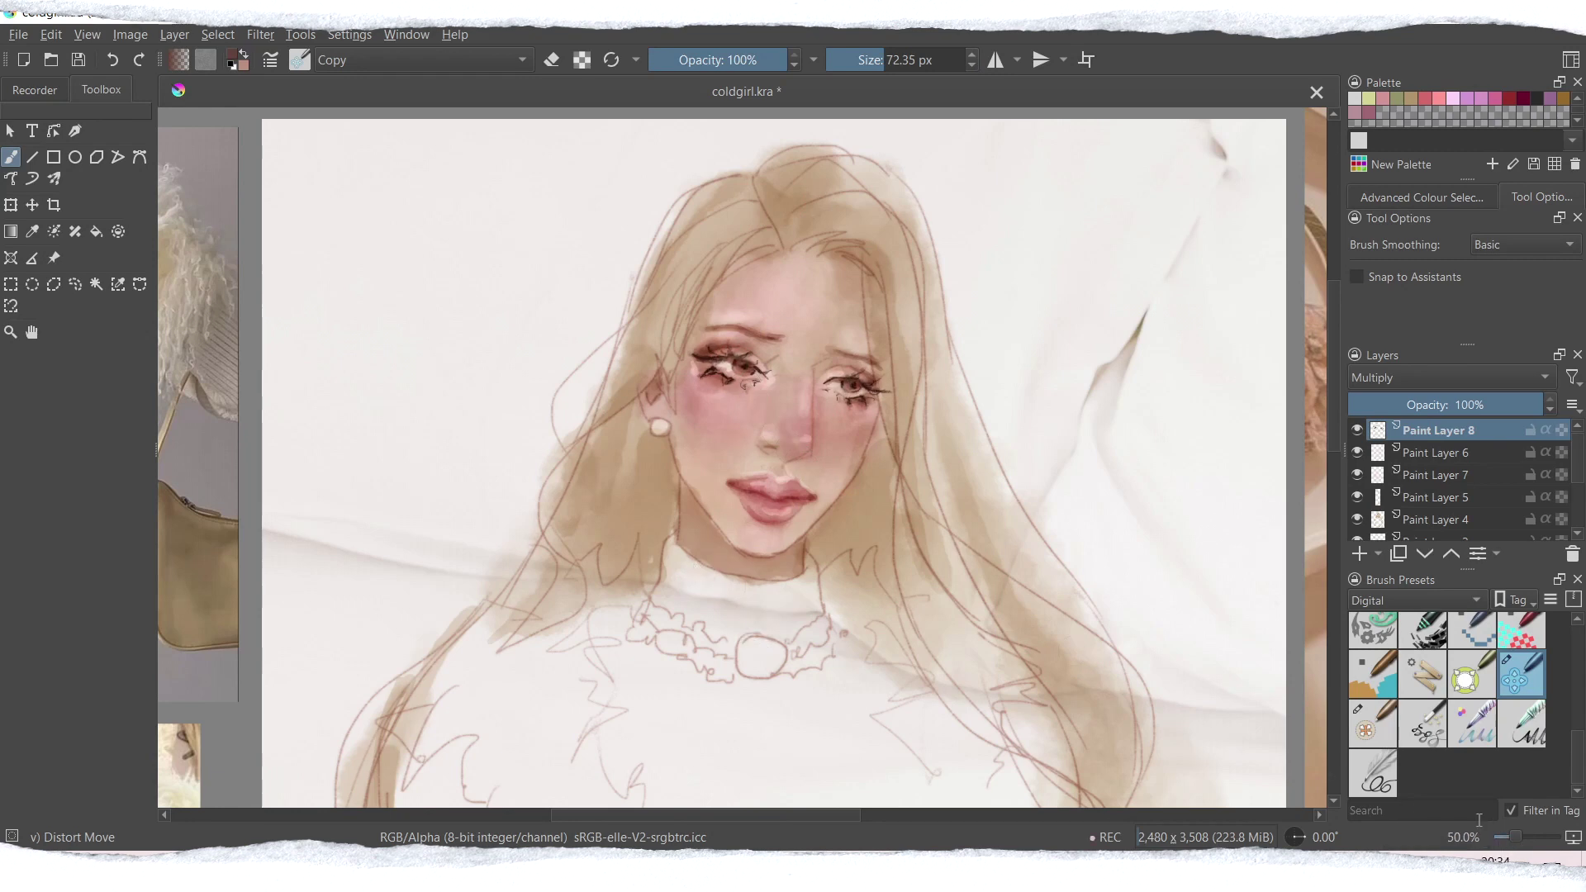
Step: Add a new paint layer above Paint Layer 8 with the Multiply blending mode
left_click(1360, 554)
left_click(1452, 378)
left_click(1405, 360)
Step: Switch back to the watercolor presets, choose WaterC Spread WideArea and pick a light pinkish brown
left_click(1416, 601)
left_click(1410, 804)
left_click(1423, 709)
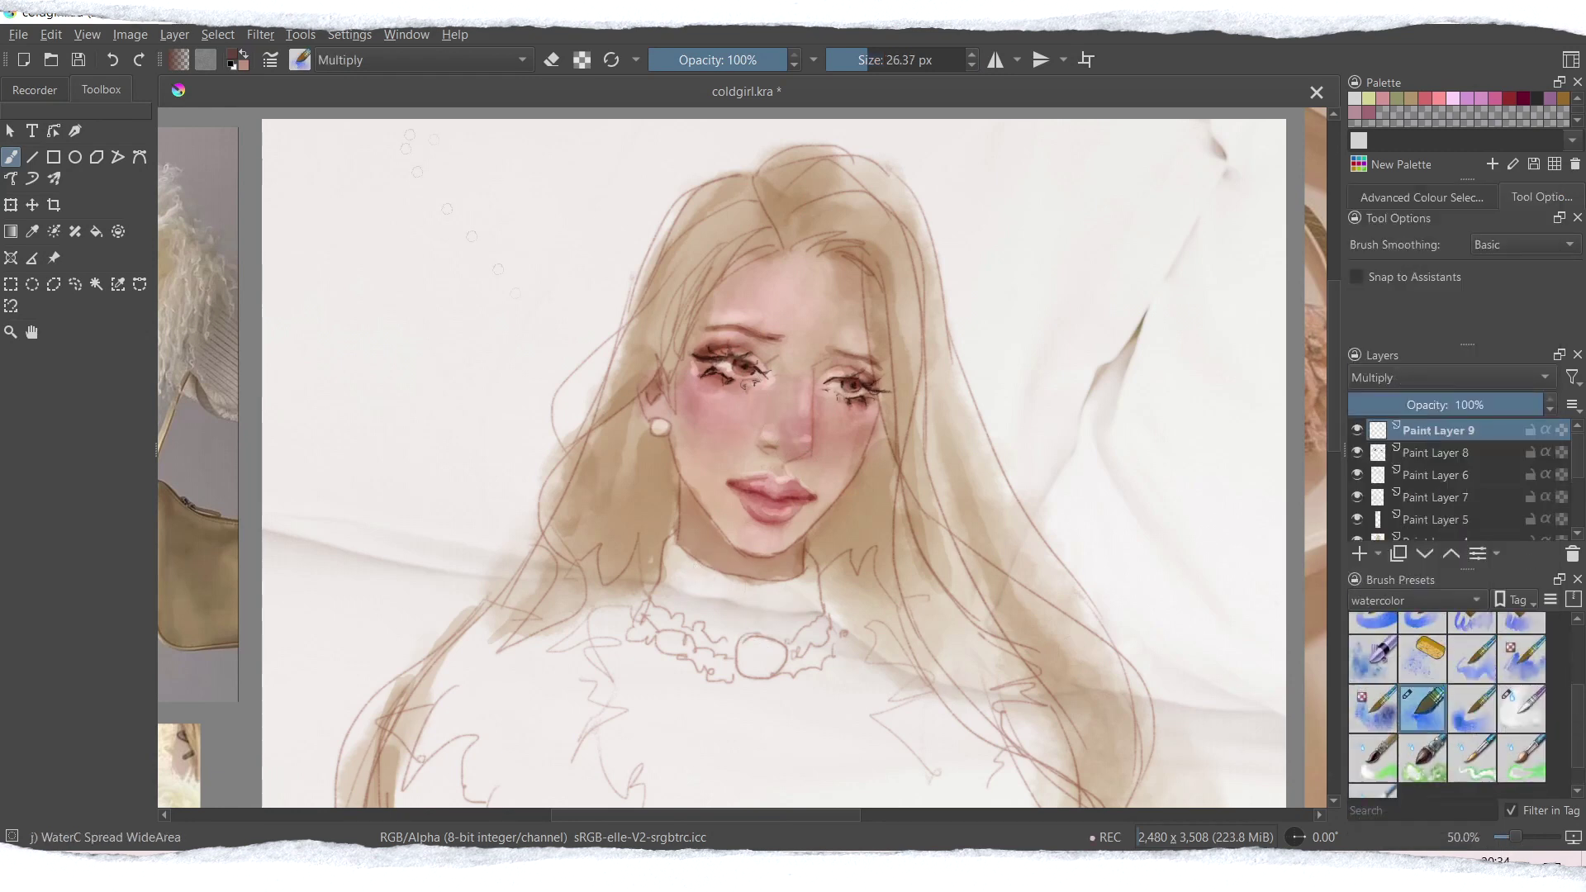
left_click(244, 54)
left_click(232, 55)
left_click(654, 329)
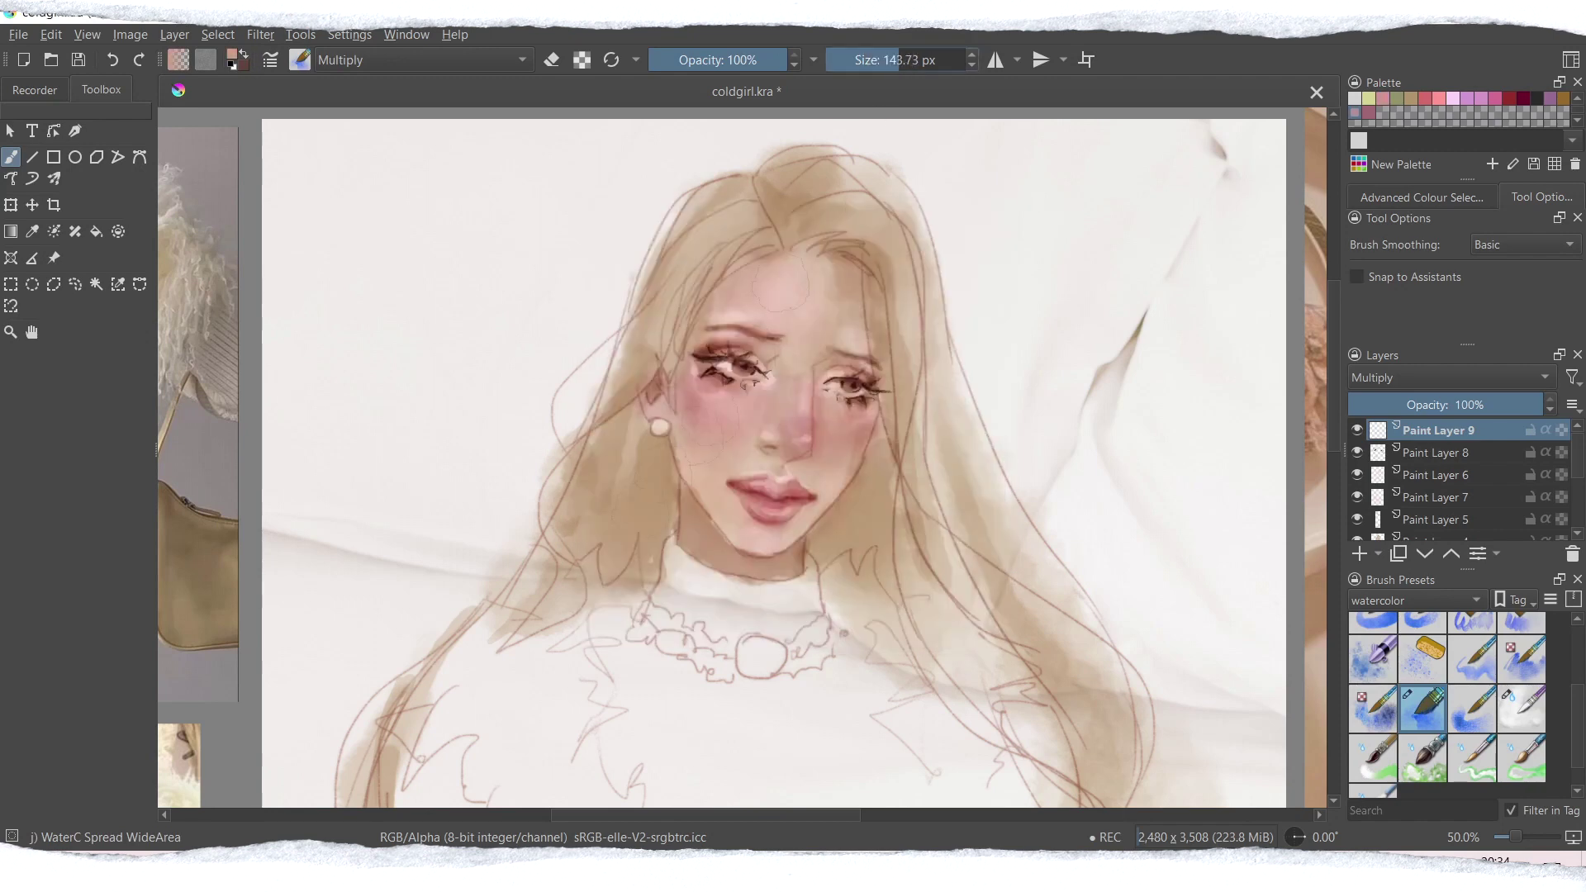
Step: Brush soft brown shadows along the hair on both sides of the face with WaterC Spread WideArea at 143.73 px
mouse_move(661, 446)
left_mouse_down()
mouse_move(644, 513)
mouse_move(560, 593)
mouse_move(607, 462)
left_mouse_up()
left_click_drag(823, 250, 867, 339)
mouse_move(880, 446)
left_mouse_down()
mouse_move(843, 545)
mouse_move(951, 595)
left_mouse_up()
left_click_drag(983, 612, 1074, 719)
mouse_move(773, 178)
left_mouse_down()
mouse_move(851, 215)
mouse_move(632, 397)
left_mouse_up()
left_click_drag(921, 285, 1082, 628)
left_click_drag(942, 388, 1116, 735)
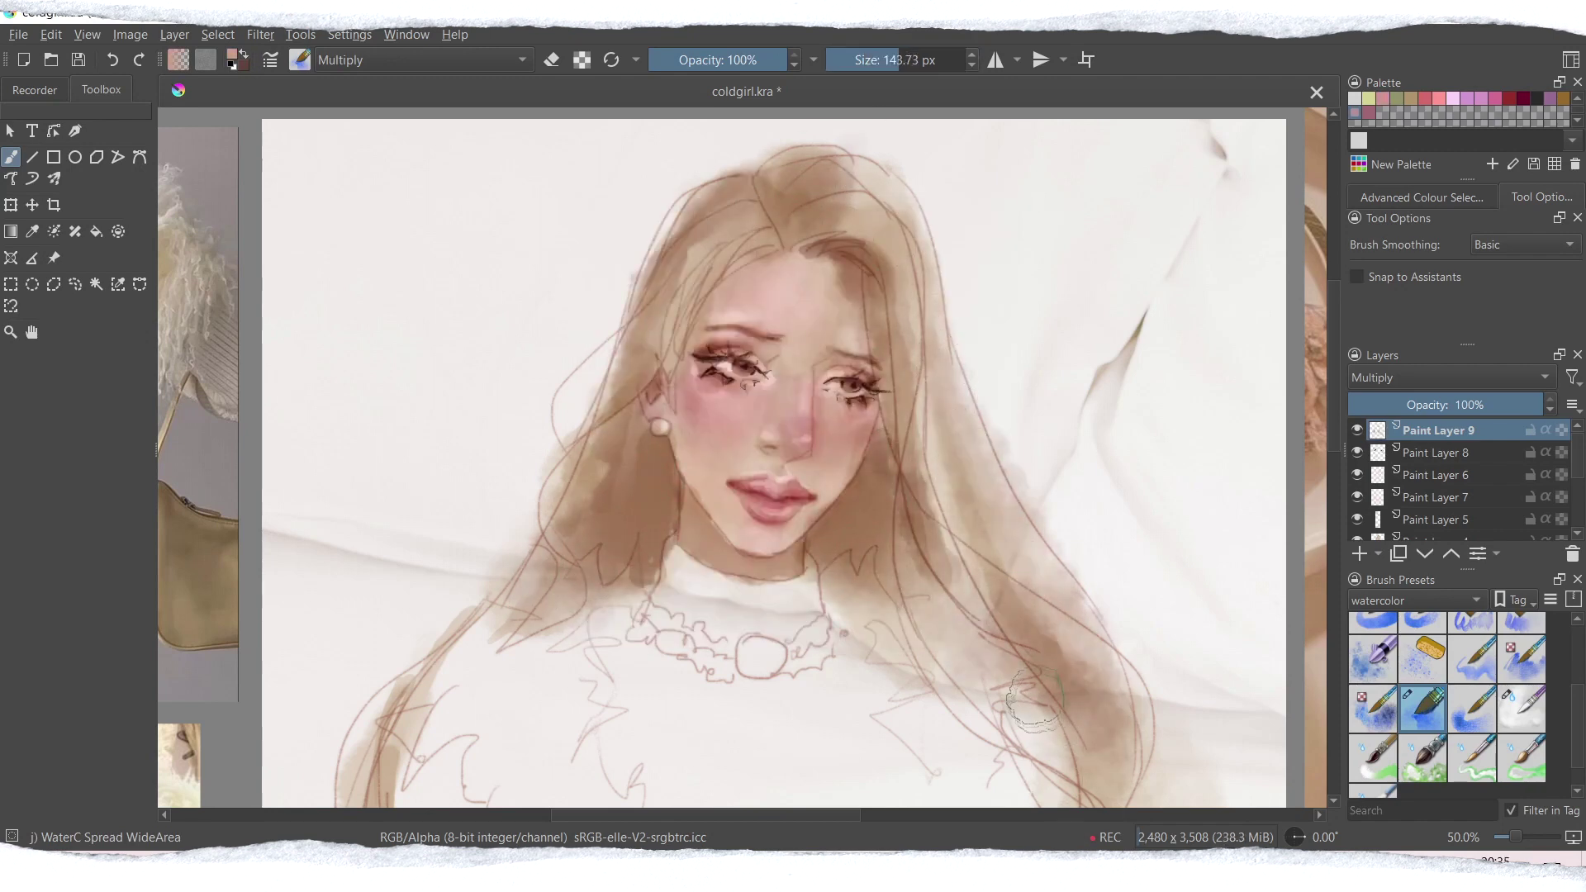
Step: Layer more brown strands over the crown and side hair with WaterC Spread at 576 px, undoing the last stroke
left_click(1472, 659)
left_click(425, 59)
left_click(413, 39)
left_click_drag(648, 446, 636, 570)
mouse_move(752, 238)
left_mouse_down()
mouse_move(657, 376)
mouse_move(574, 446)
left_mouse_up()
left_click_drag(760, 174, 628, 368)
left_click_drag(764, 235, 669, 331)
left_click_drag(859, 165, 785, 248)
mouse_move(916, 260)
left_mouse_down()
mouse_move(1012, 673)
mouse_move(915, 342)
mouse_move(1013, 652)
left_mouse_up()
key("ctrl+z")
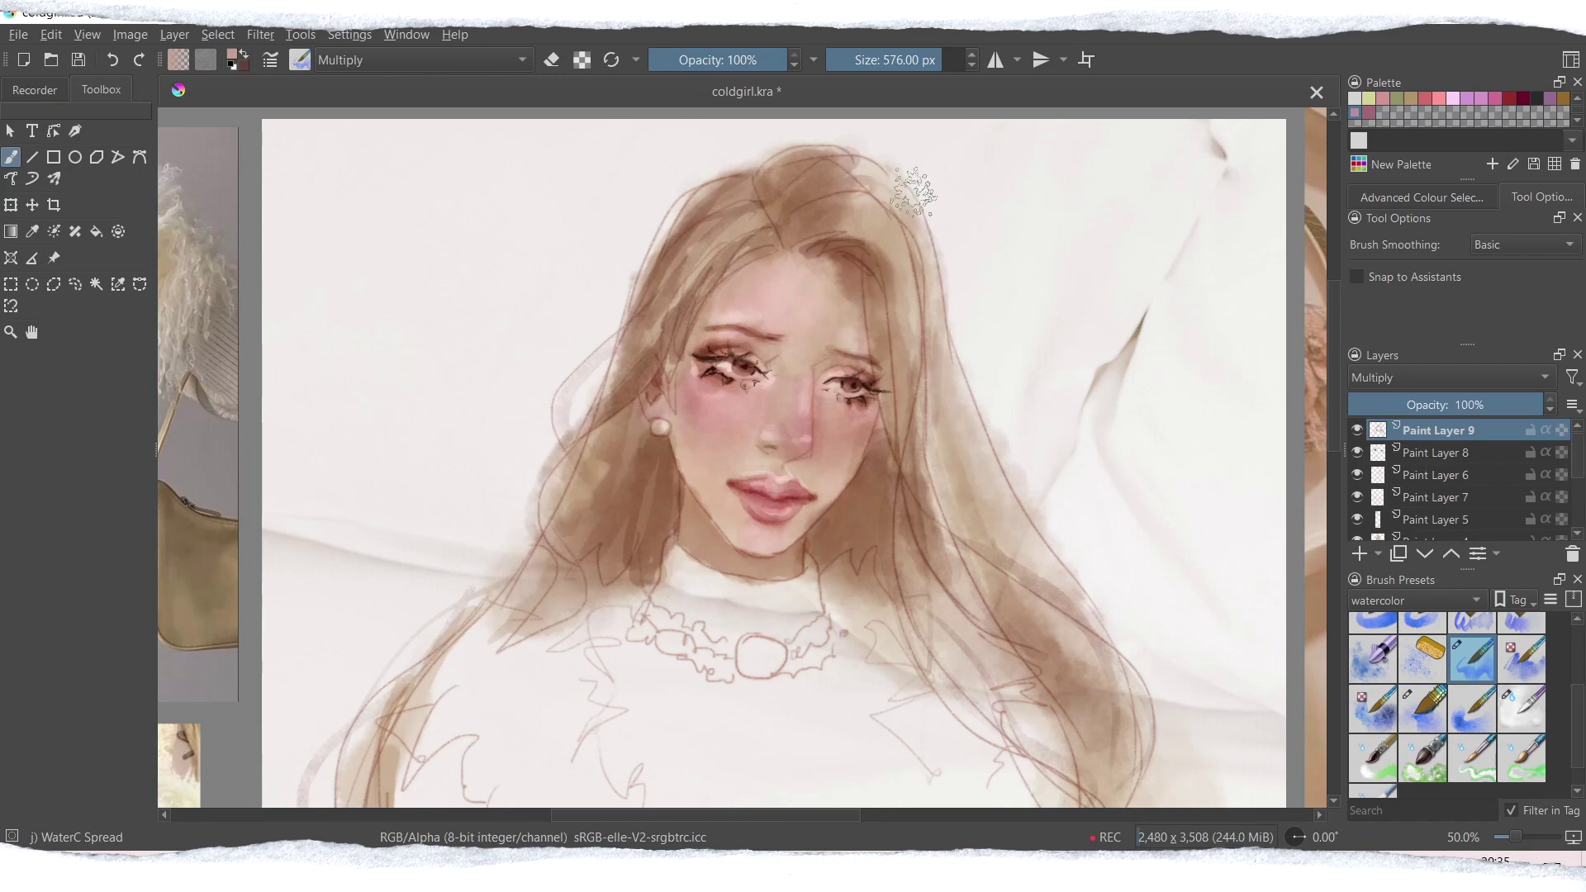
Step: Deepen the hair shadows around the face and neck with dark brown WaterC Spread strokes at 576 px
scroll(1332, 523, "down", 5)
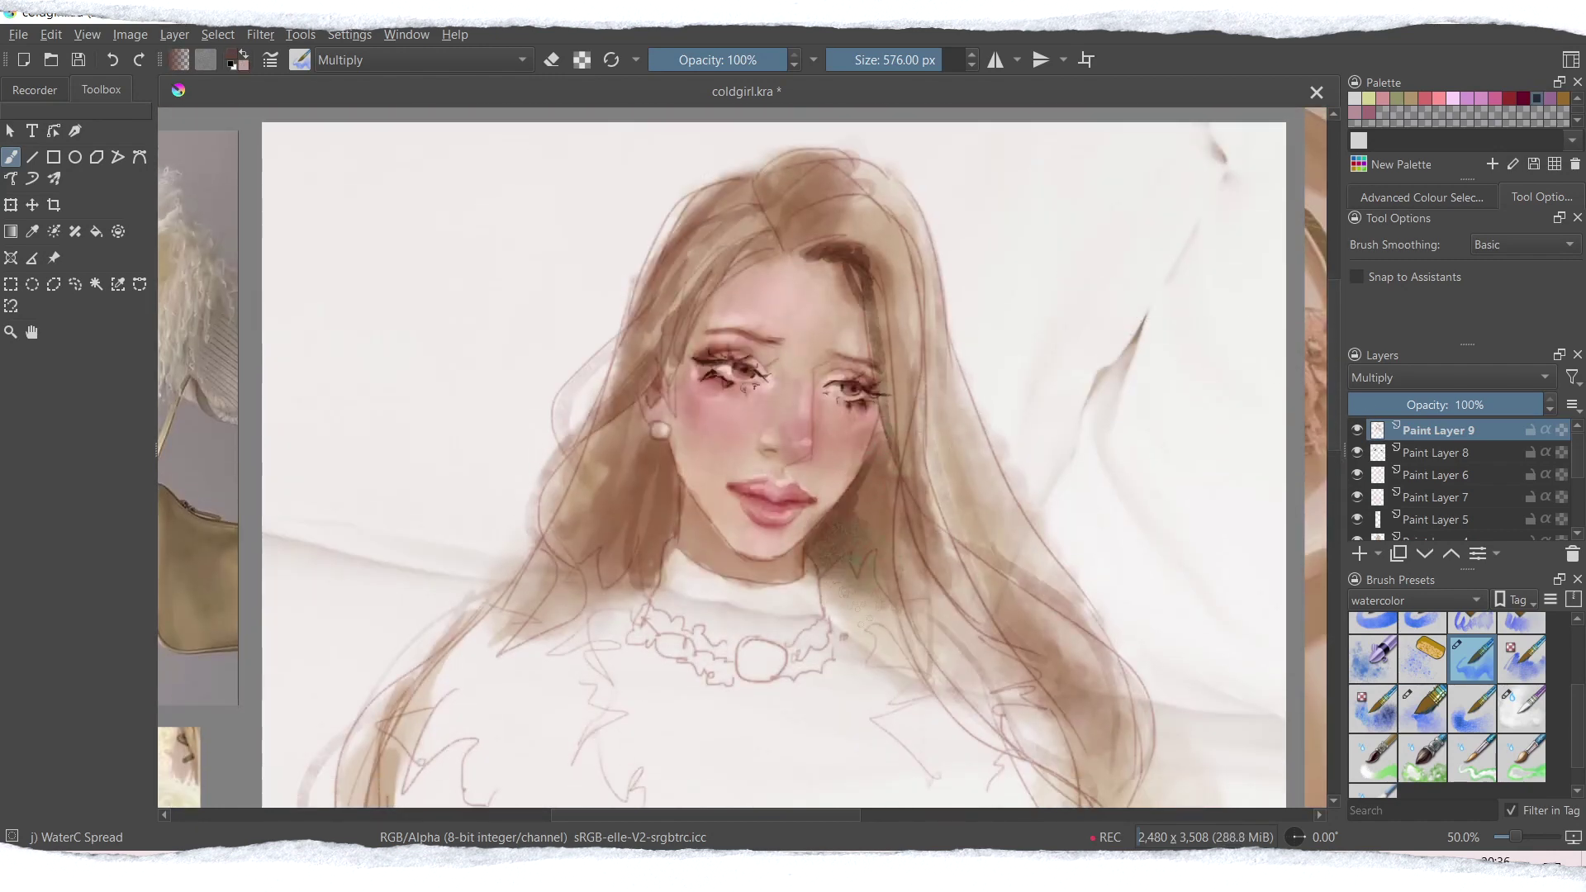
mouse_move(653, 479)
left_mouse_down()
mouse_move(570, 582)
mouse_move(463, 649)
left_mouse_up()
key("ctrl+z")
left_click_drag(645, 392, 575, 453)
left_click_drag(688, 334, 672, 384)
left_click_drag(762, 255, 665, 388)
key("ctrl+z")
left_click_drag(744, 221, 628, 388)
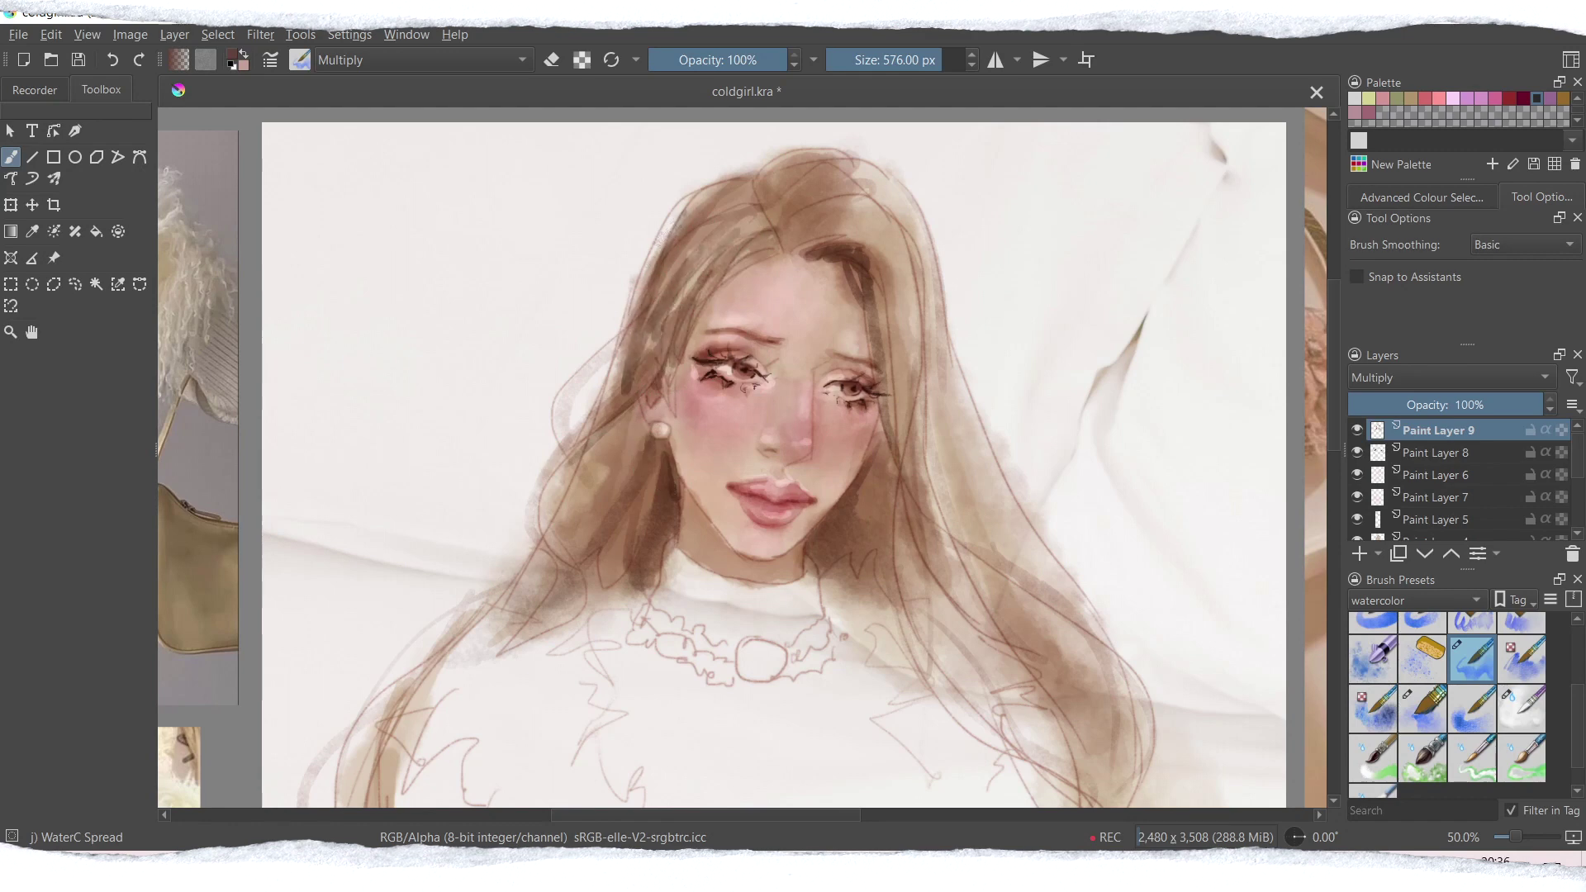
key("ctrl+z")
left_click_drag(660, 252, 574, 442)
left_click(1446, 377)
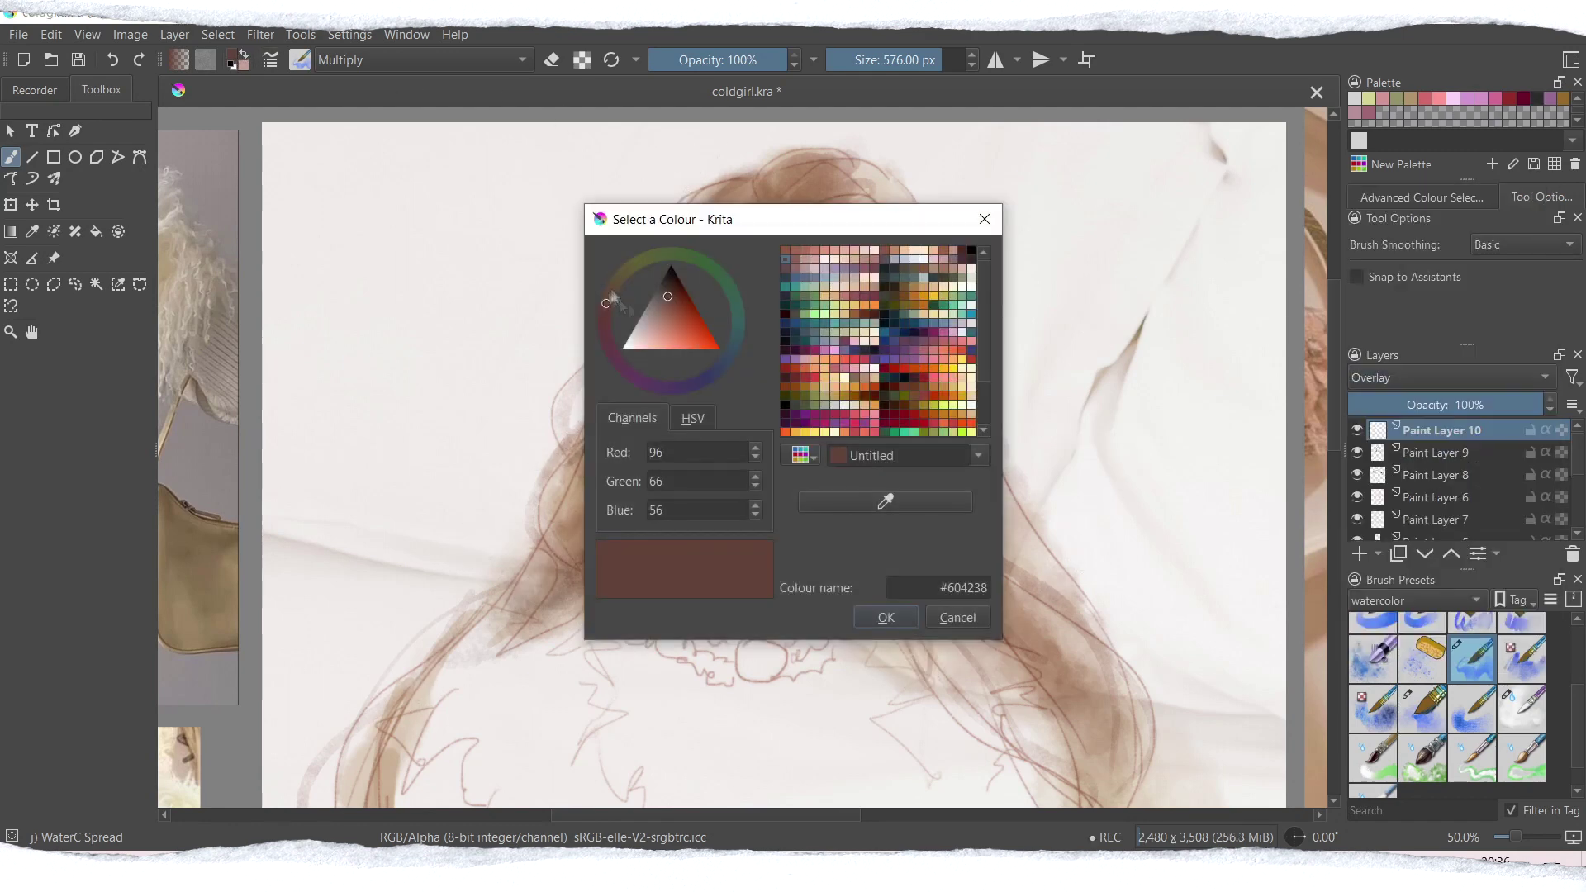
left_click(638, 339)
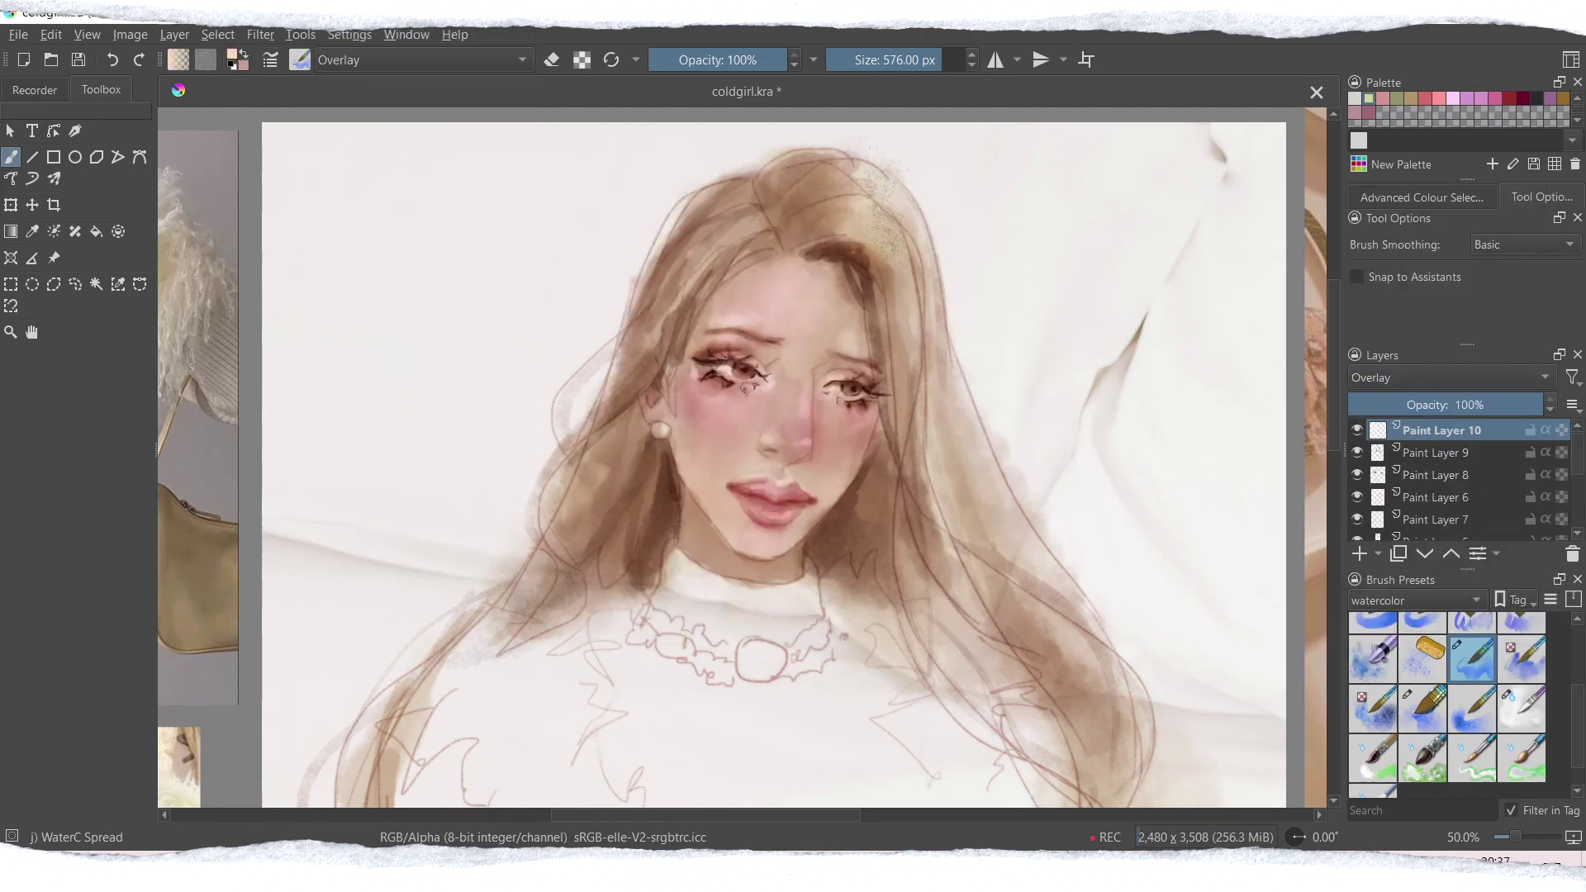
left_click_drag(686, 206, 599, 504)
mouse_move(917, 529)
left_mouse_down()
mouse_move(942, 628)
mouse_move(992, 702)
left_mouse_up()
key("ctrl+minus")
key("ctrl+z")
key("ctrl+z")
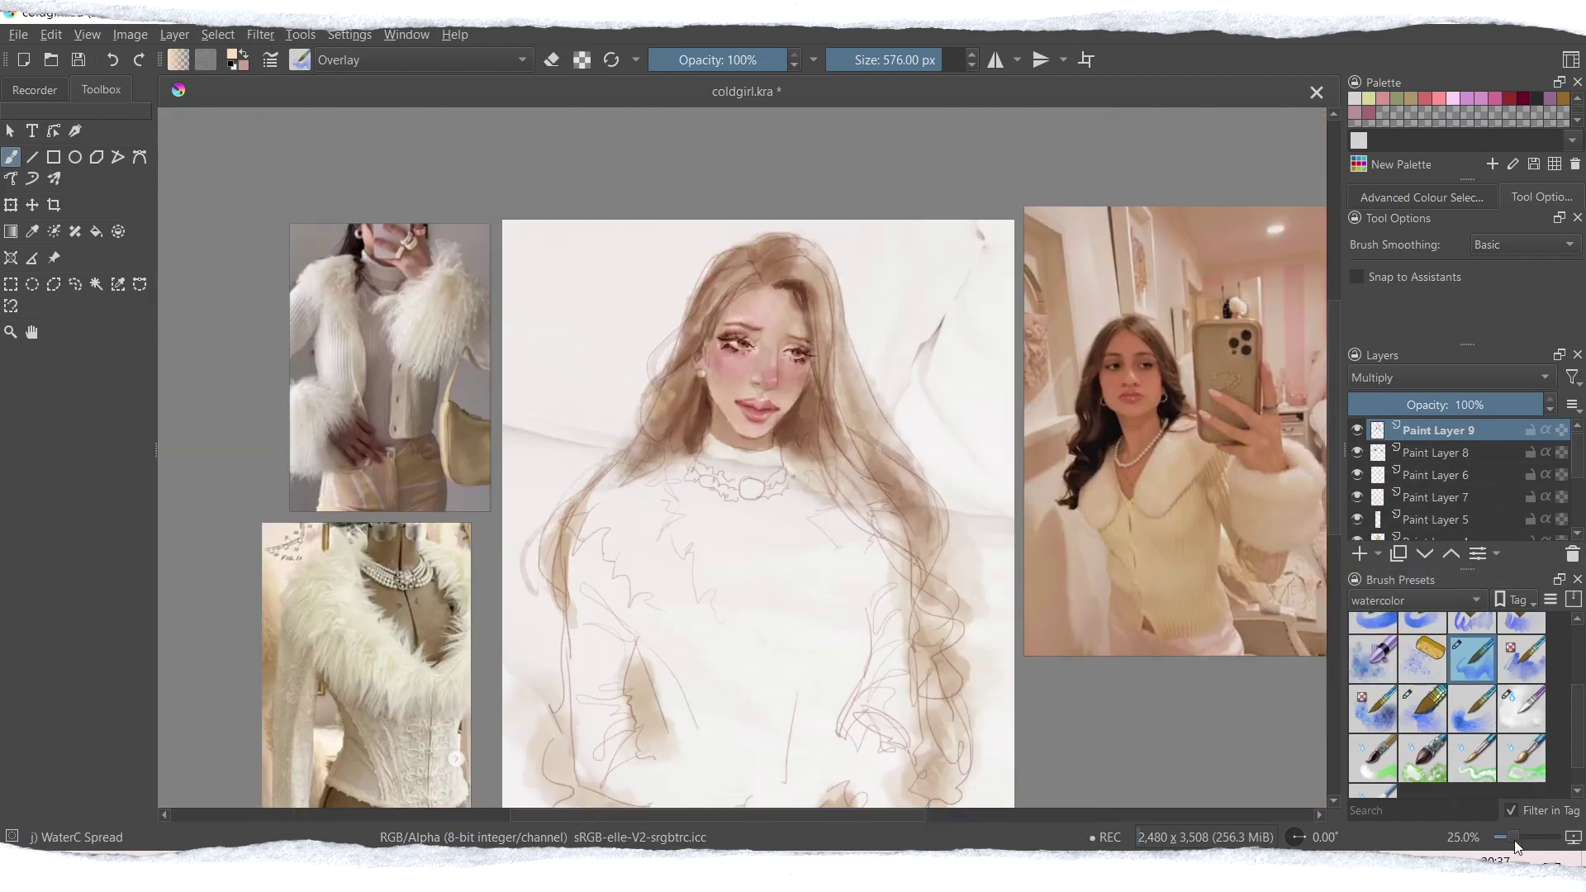
Step: Set the brush colour to light pink #fcd8d5
left_click_drag(1514, 839, 1518, 839)
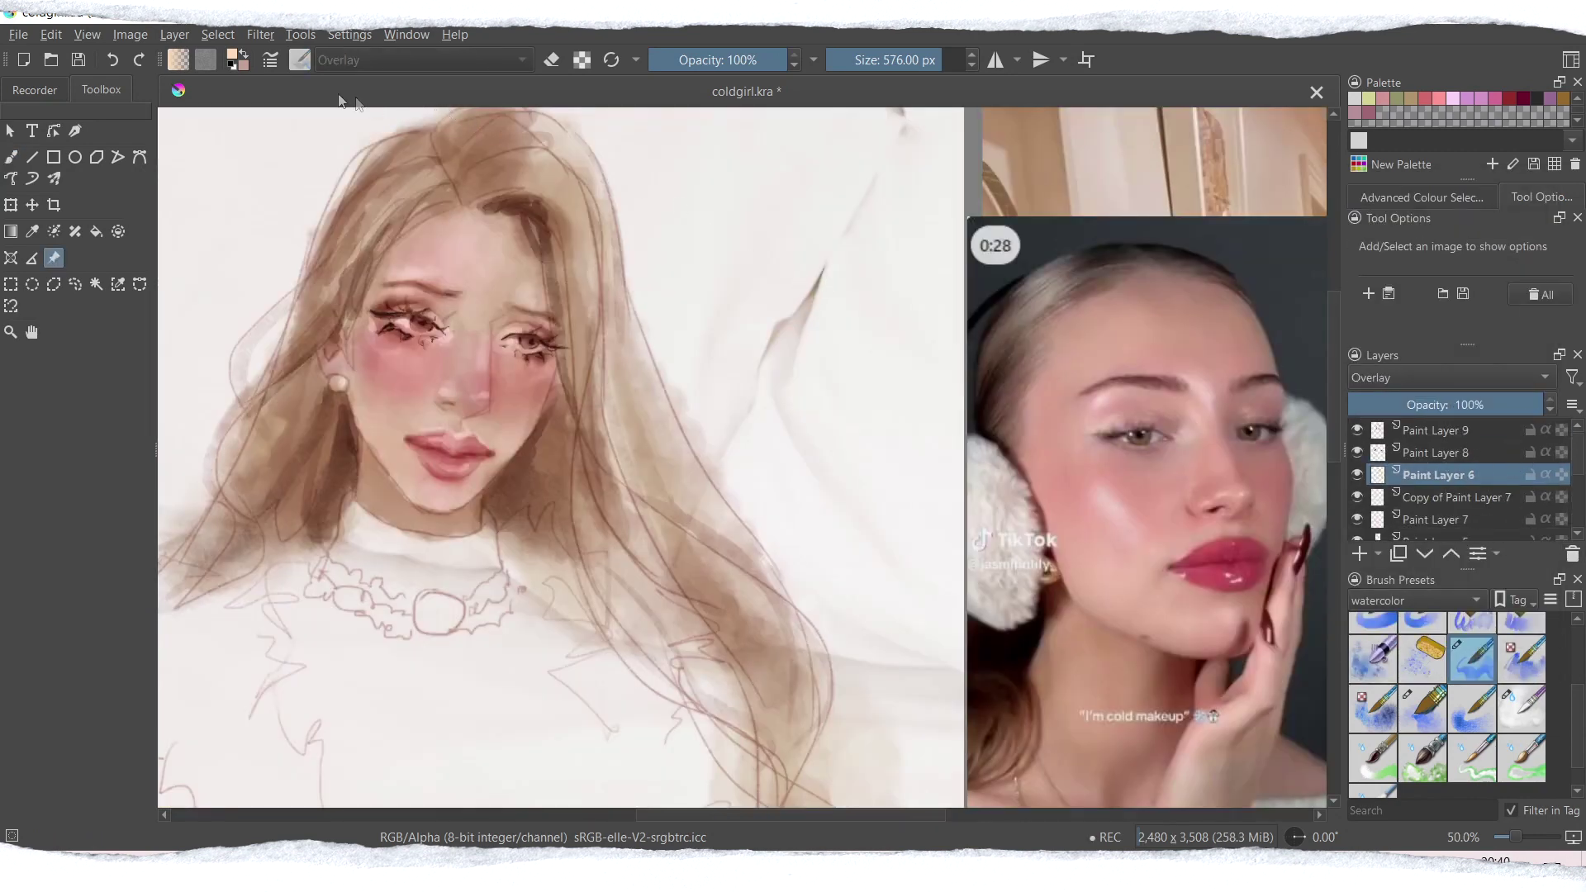
left_click(242, 63)
left_click(607, 314)
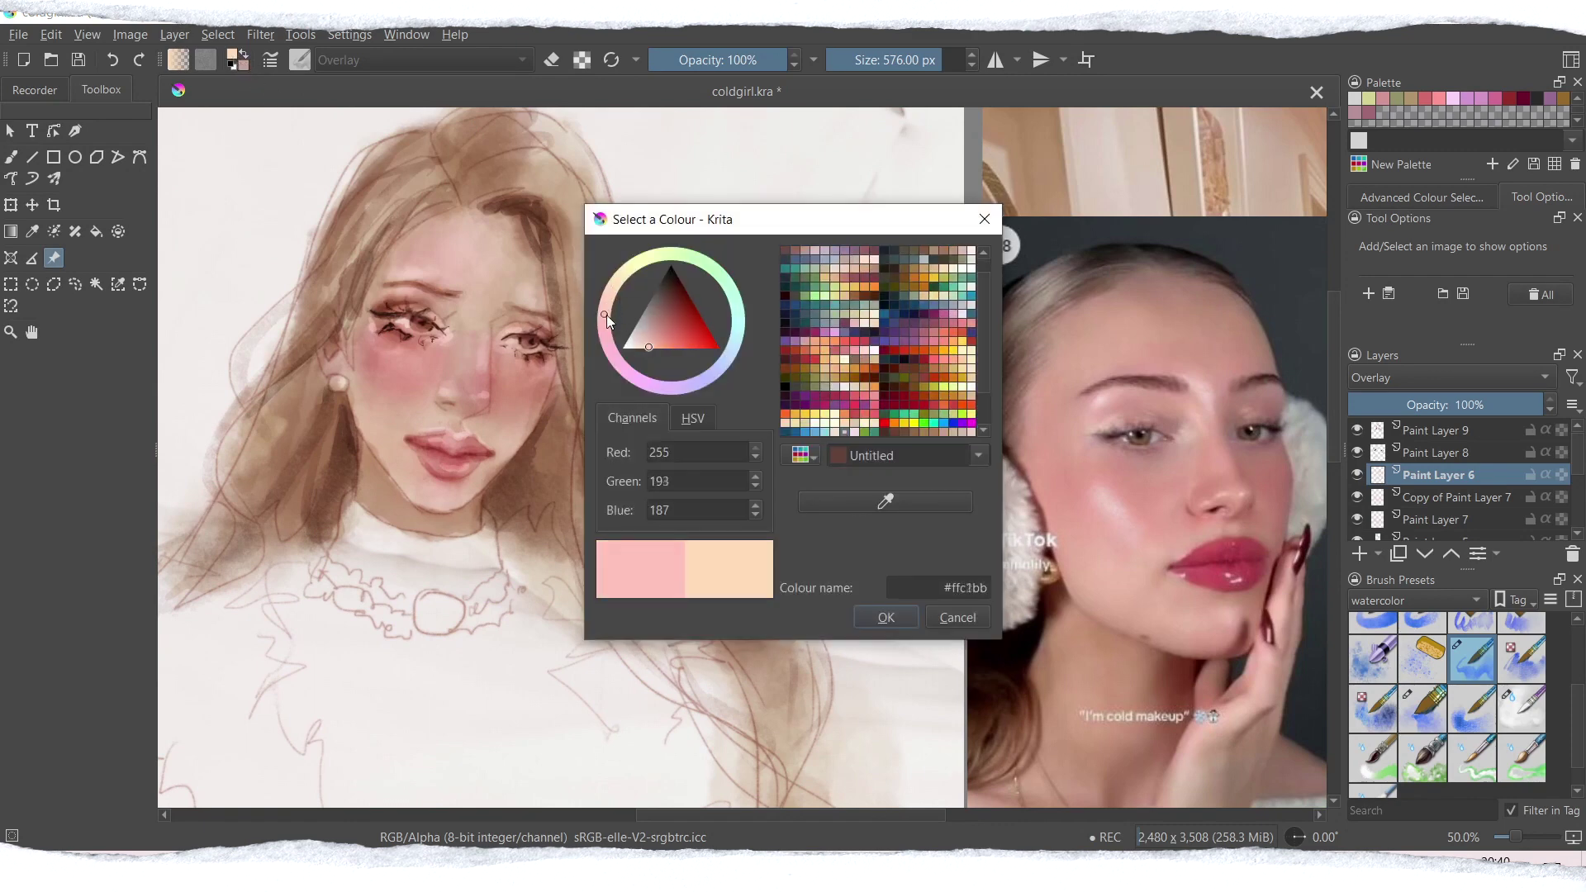
left_click(638, 347)
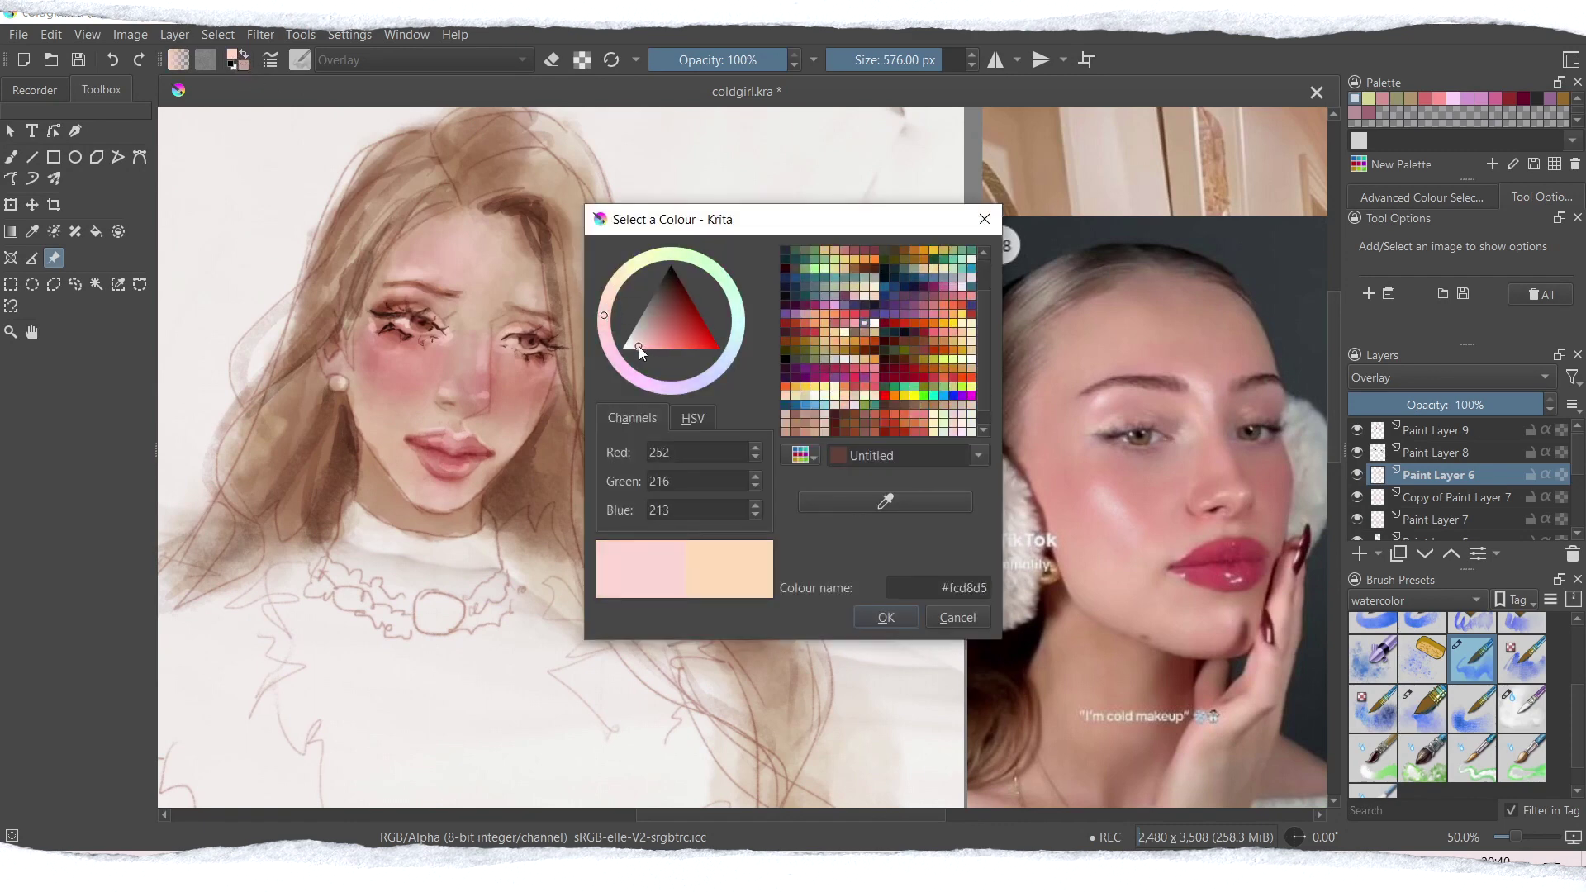
left_click(885, 618)
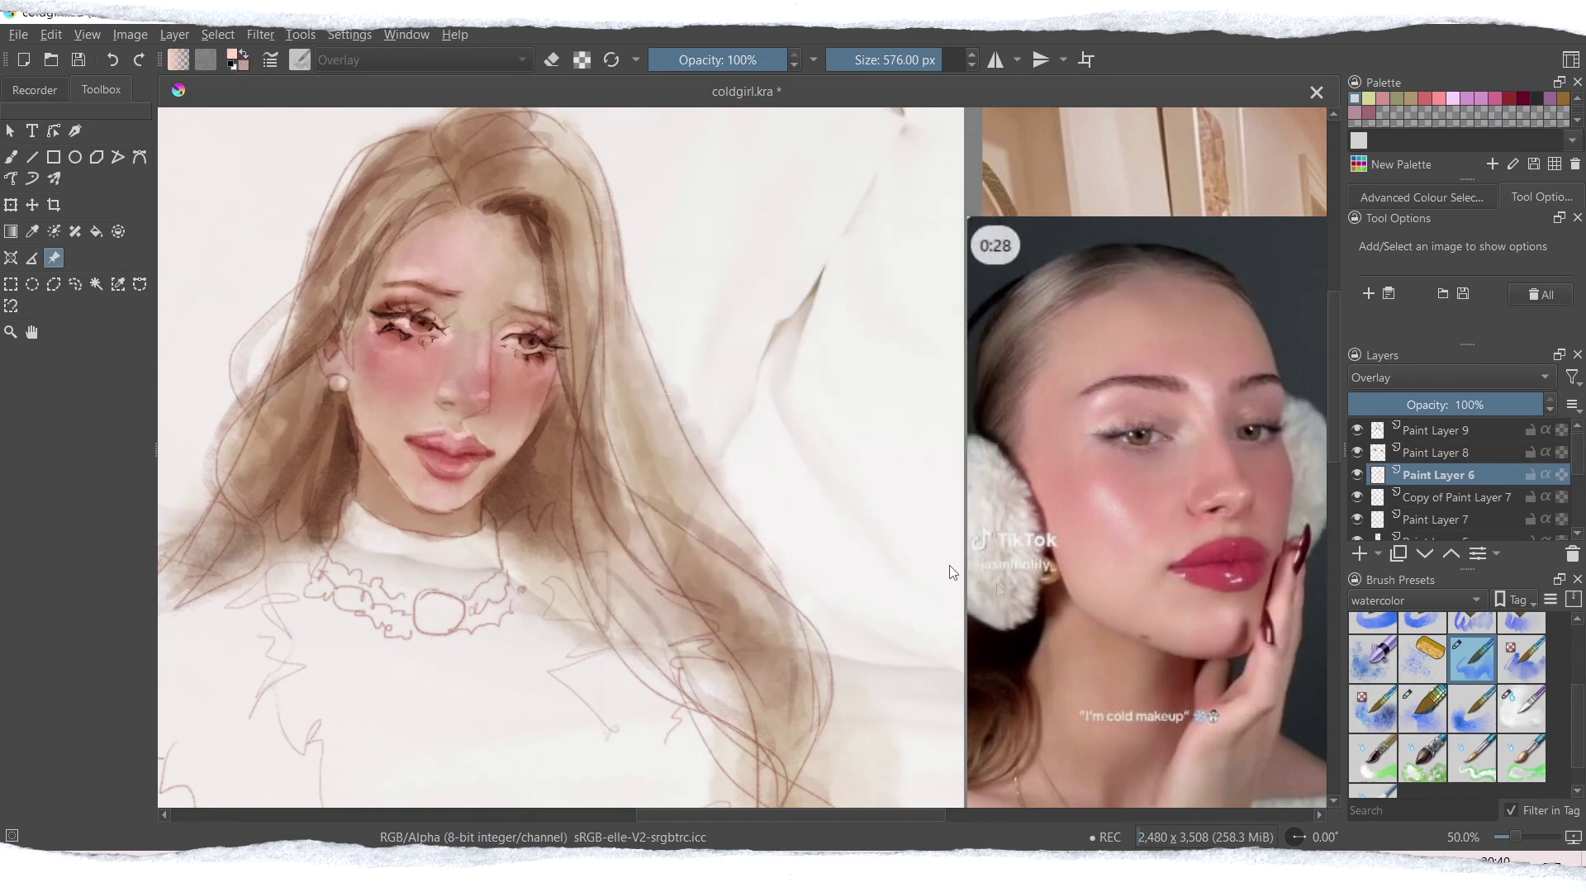
Step: Brush light pink highlights onto the cheek and nose on Paint Layer 6 with WaterC Spread WideArea, using 24.82 px for small details
left_click(1423, 712)
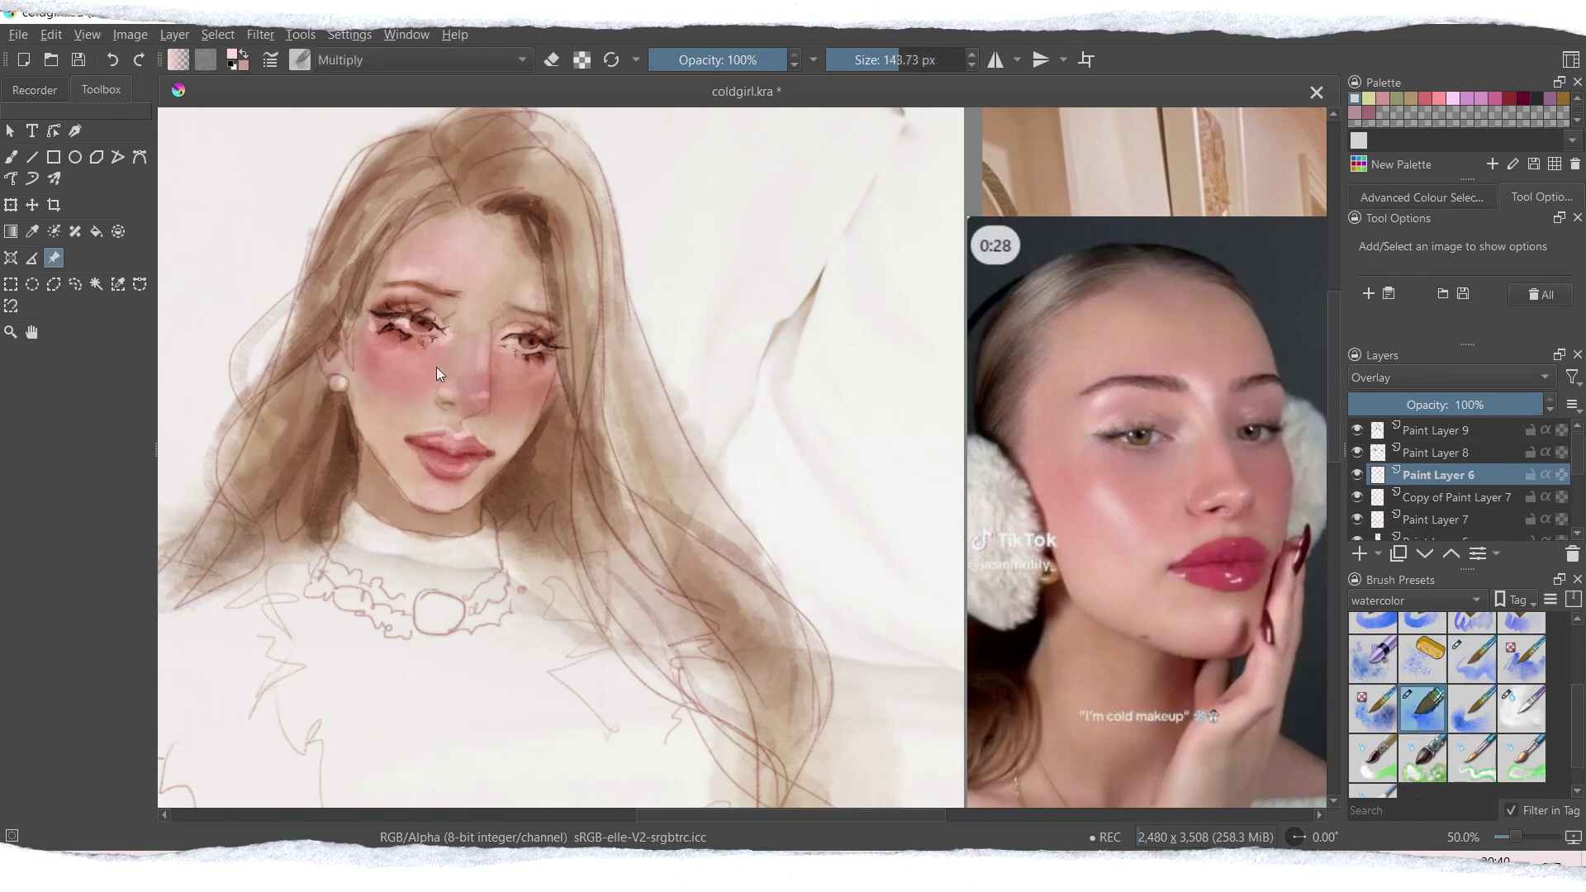
left_click(11, 157)
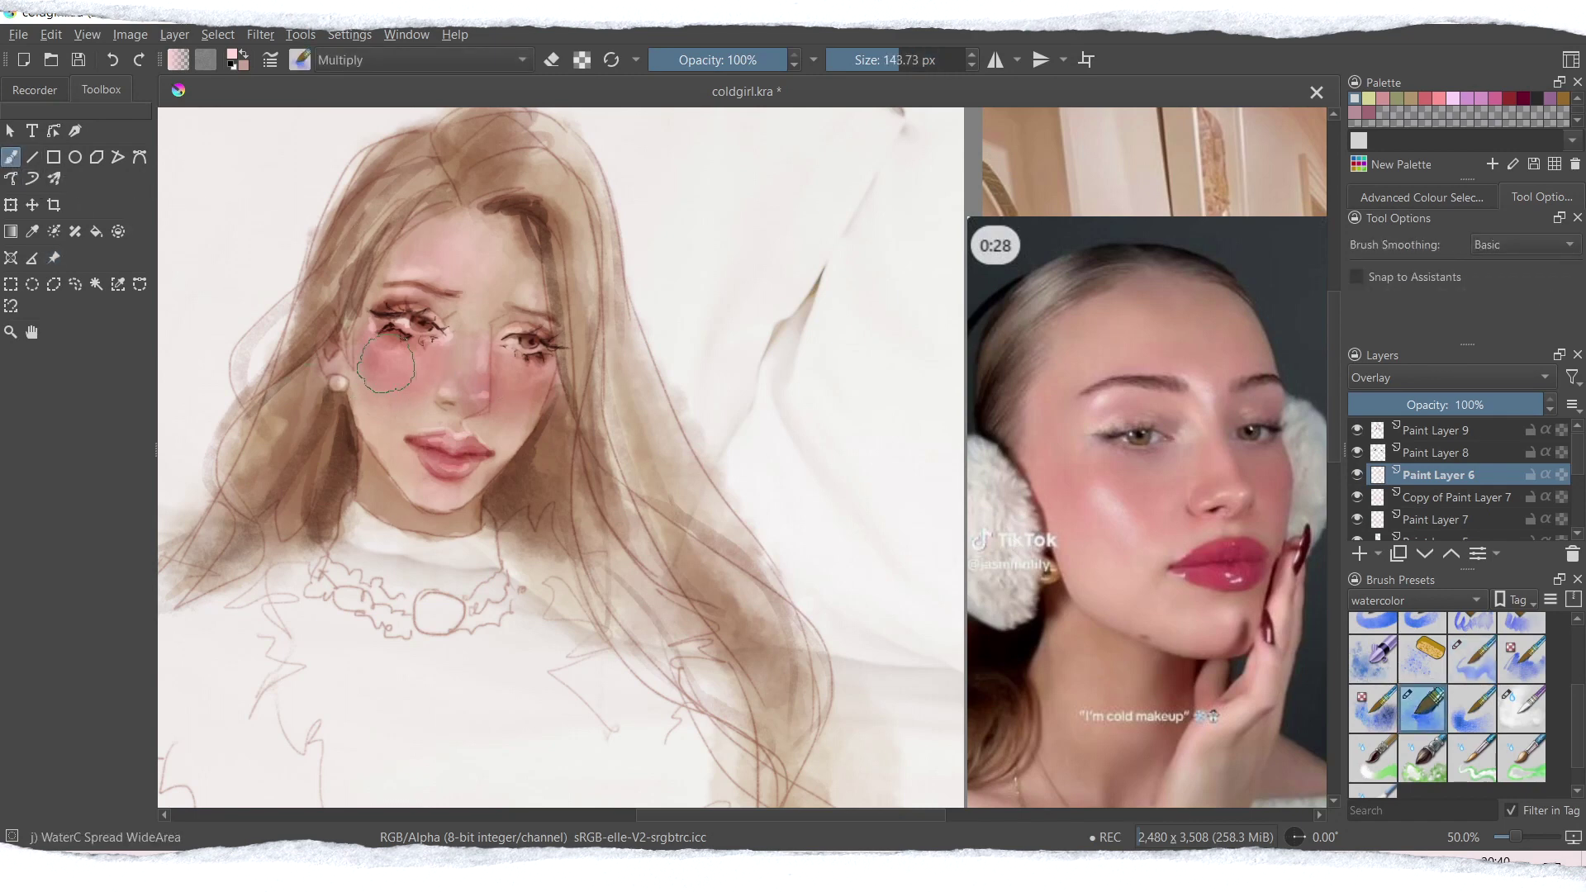
left_click_drag(393, 410, 380, 373)
left_click(868, 60)
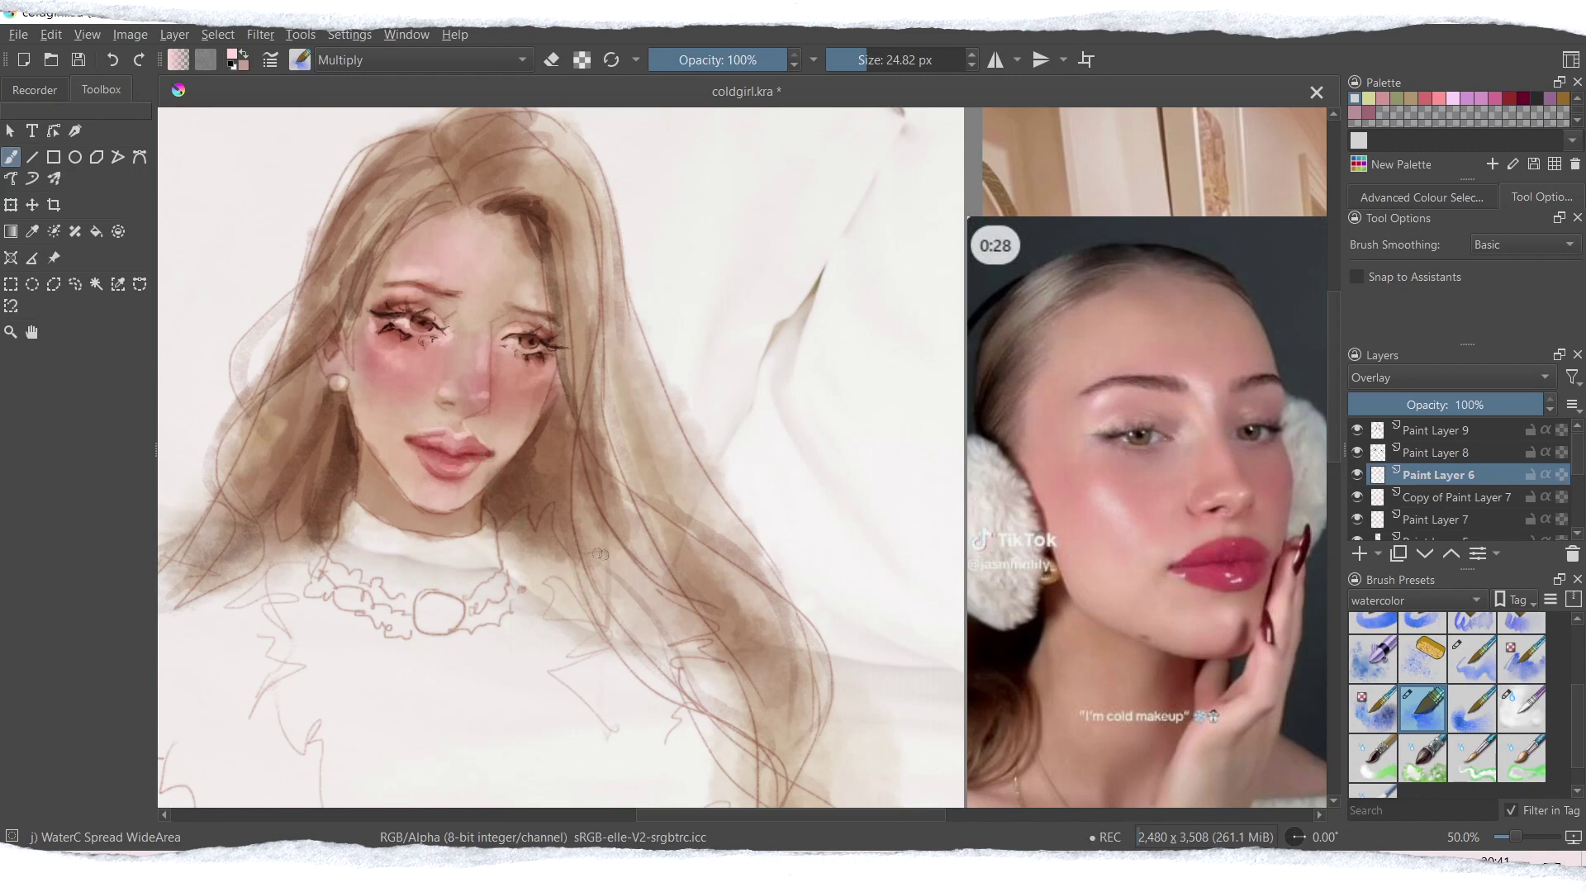
Step: Select the Copy of Paint Layer 7 and set the brush colour to muted pink #da8a8a
left_click(1456, 501)
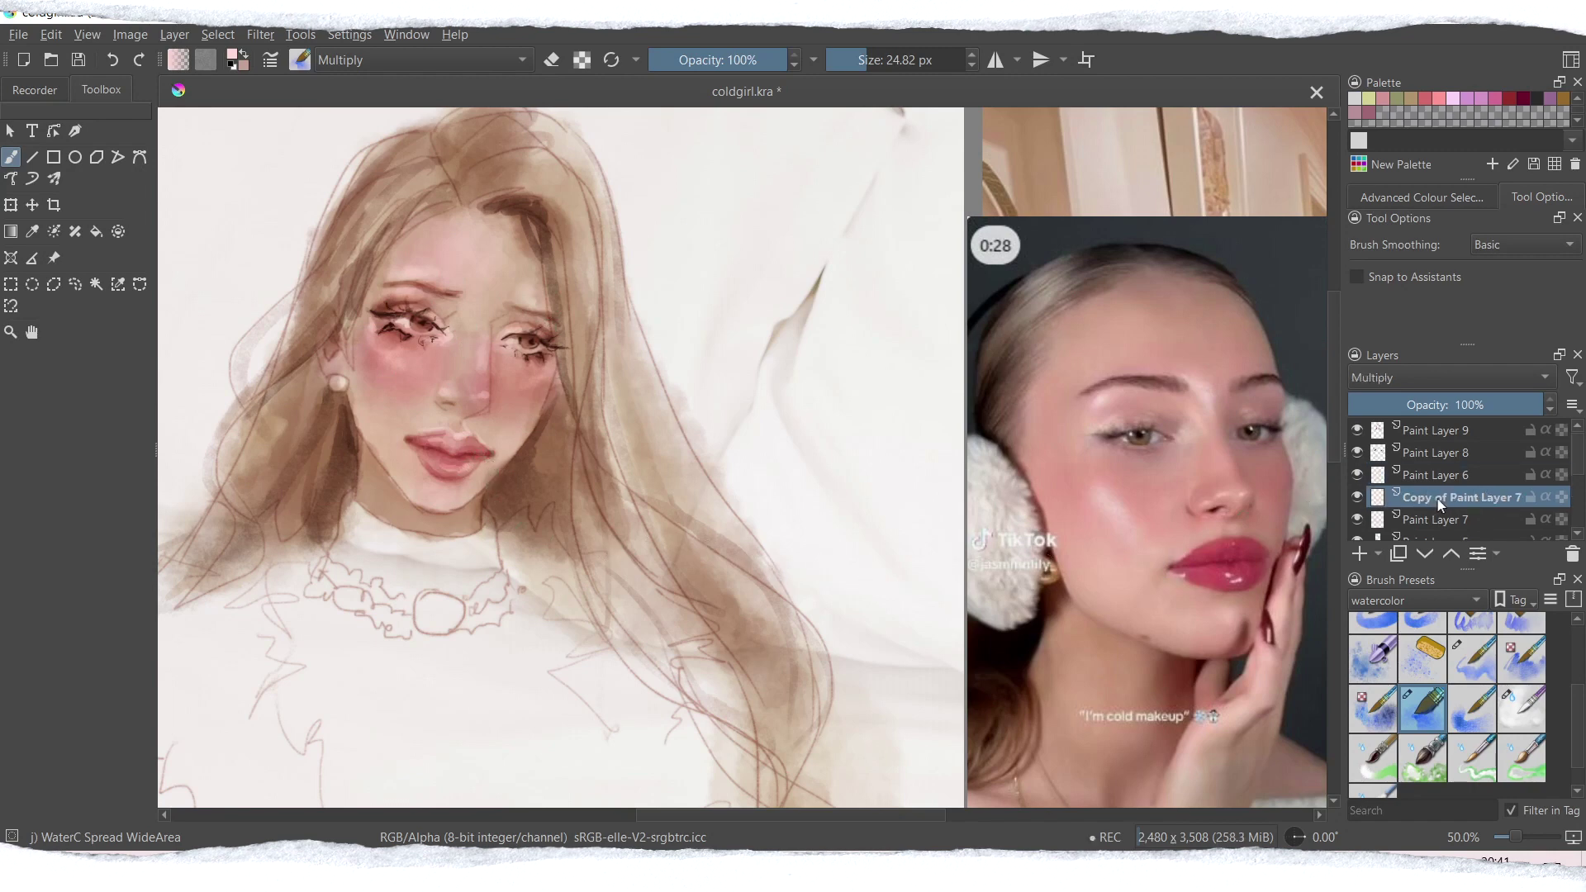
left_click(1430, 521)
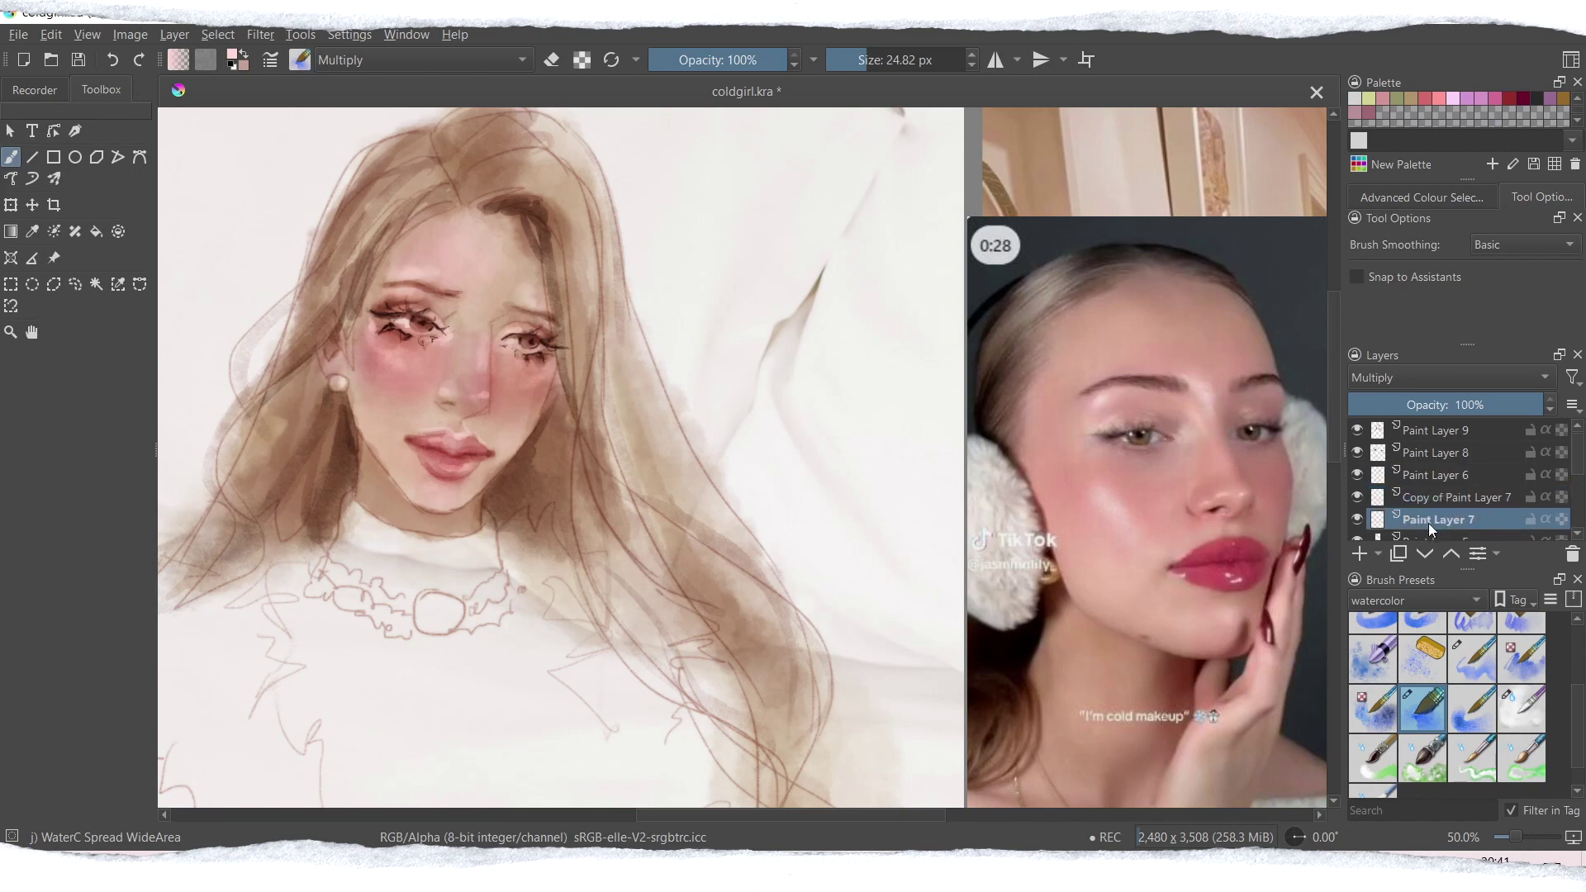
left_click(1420, 504)
left_click(1358, 496)
left_click(1358, 497)
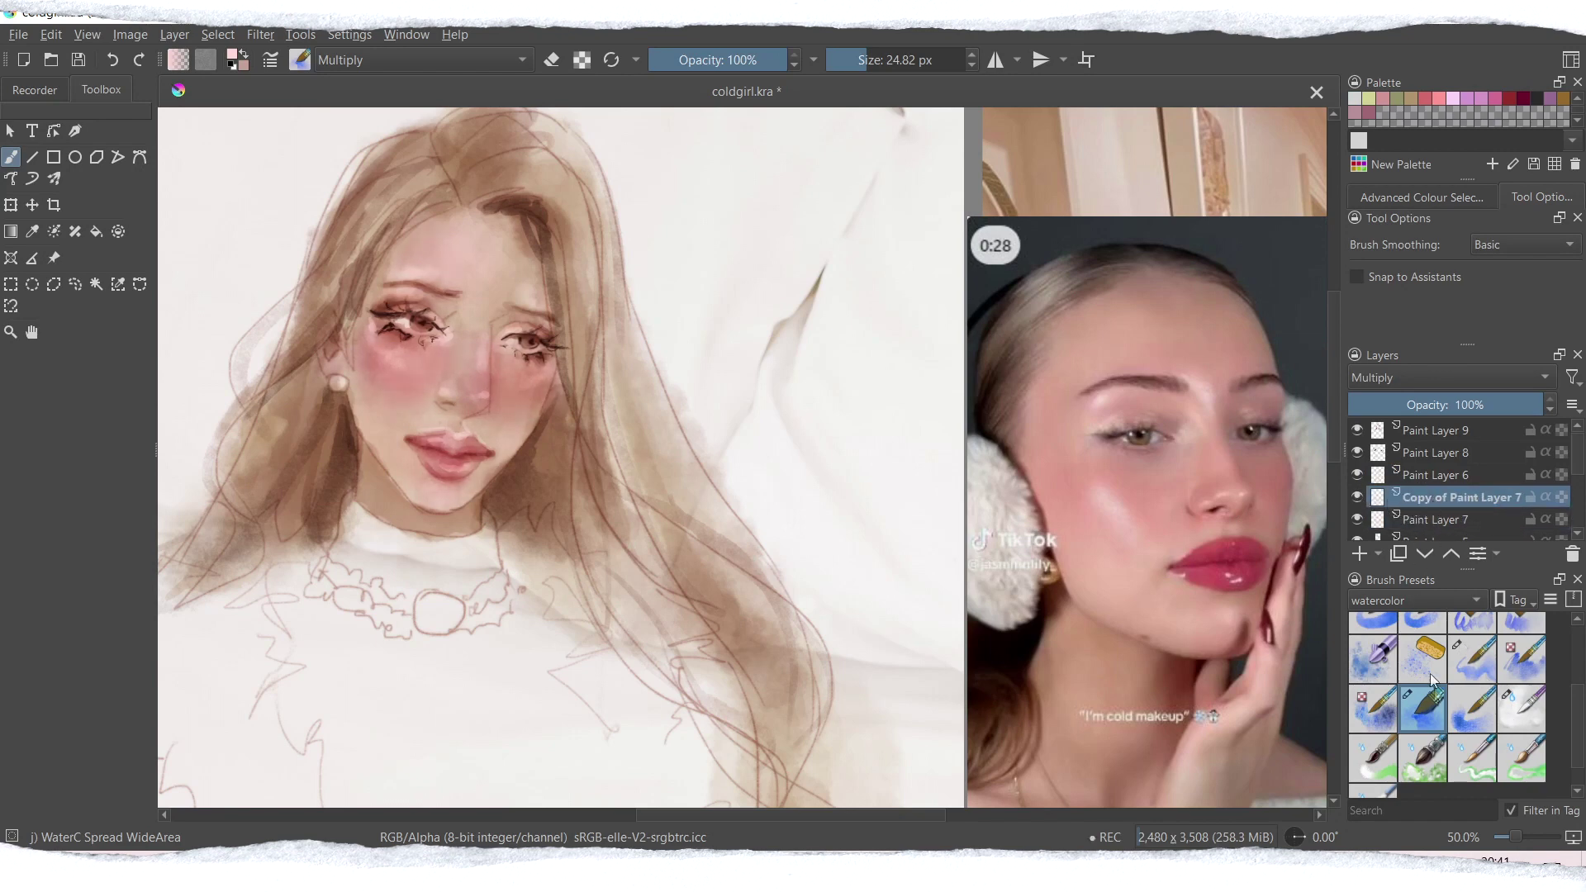
left_click(231, 58)
left_click_drag(643, 349, 661, 335)
left_click(606, 320)
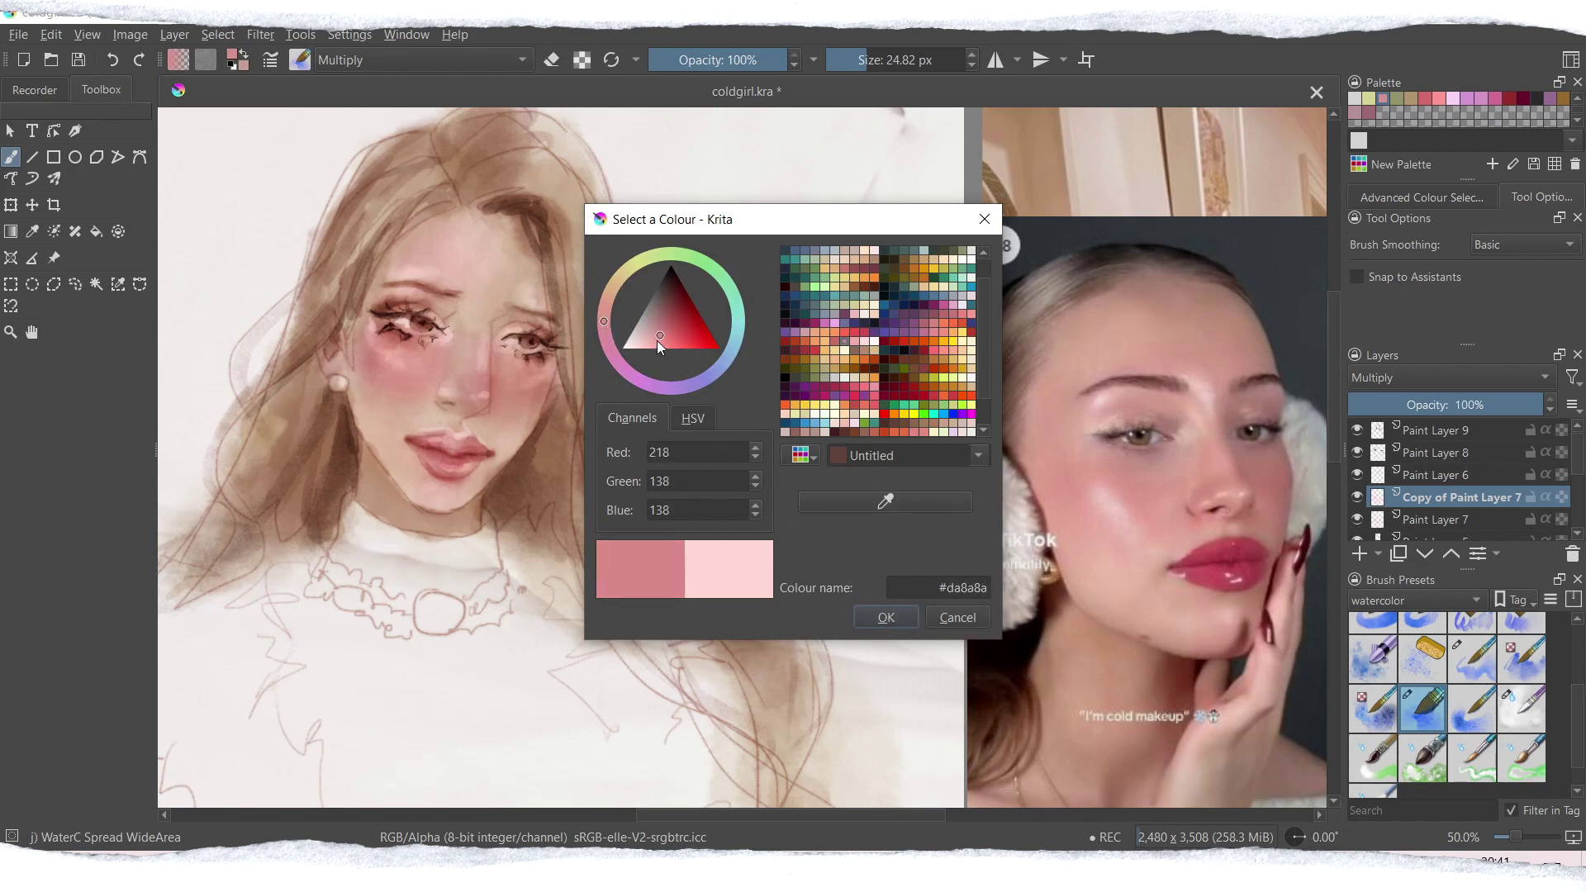
left_click(886, 617)
Step: Tint the lips a deeper red with WaterC Spread WideArea at 72.35 px, undoing the first attempt
left_click(875, 62)
mouse_move(418, 441)
left_mouse_down()
mouse_move(442, 442)
mouse_move(448, 464)
left_mouse_up()
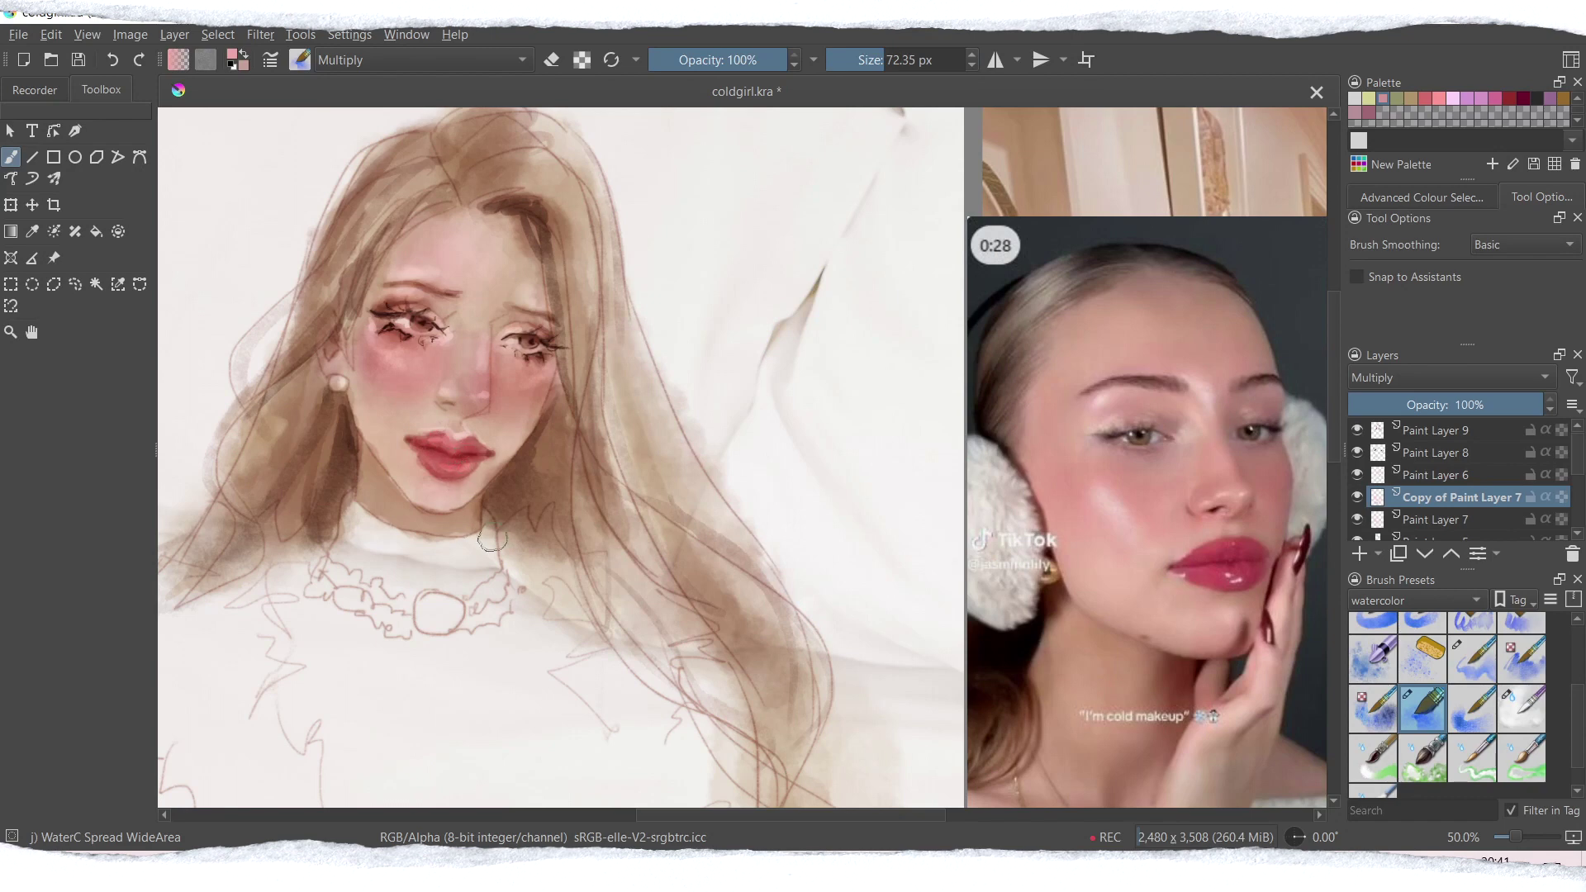
key("ctrl+z")
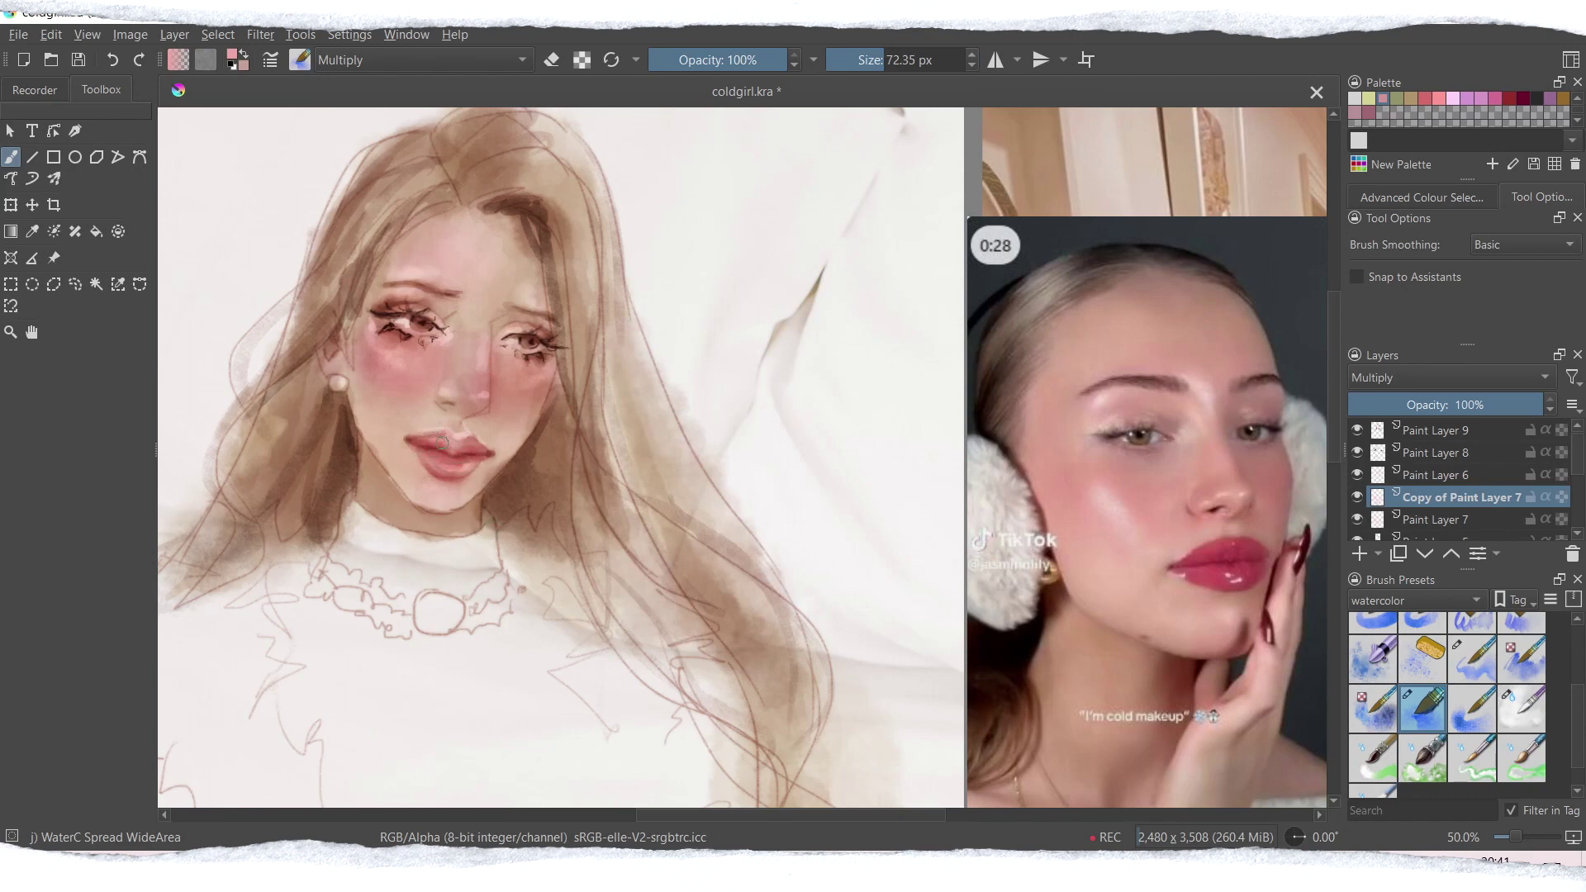
left_click_drag(453, 458, 435, 455)
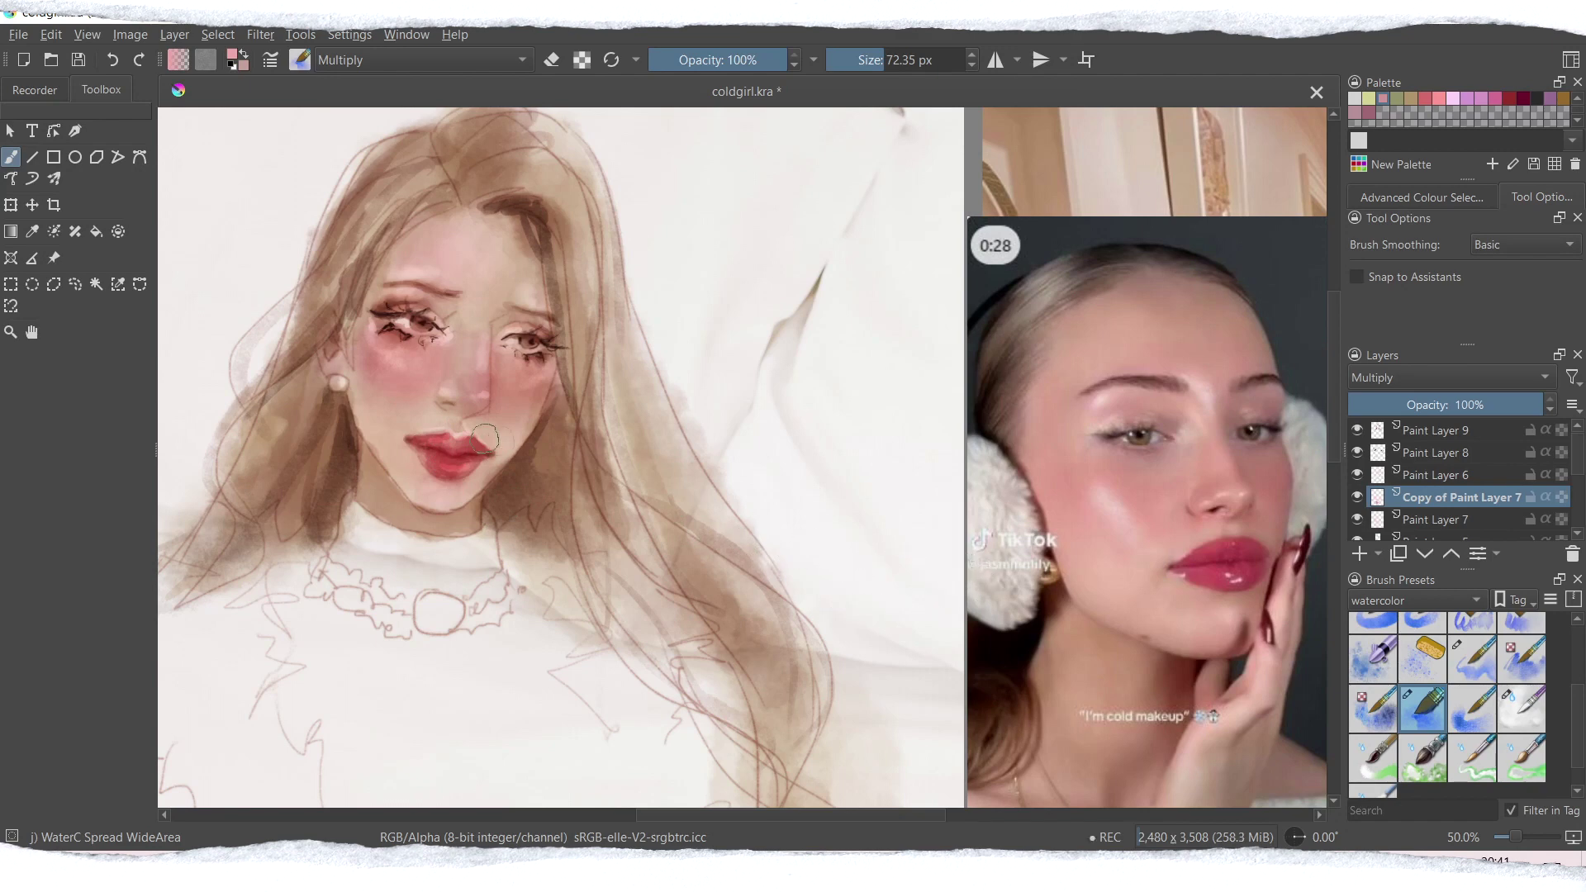
left_click_drag(447, 462, 469, 445)
Step: Select Paint Layer 6 and set the brush colour to pale pink #f9cfd0
left_click(1425, 479)
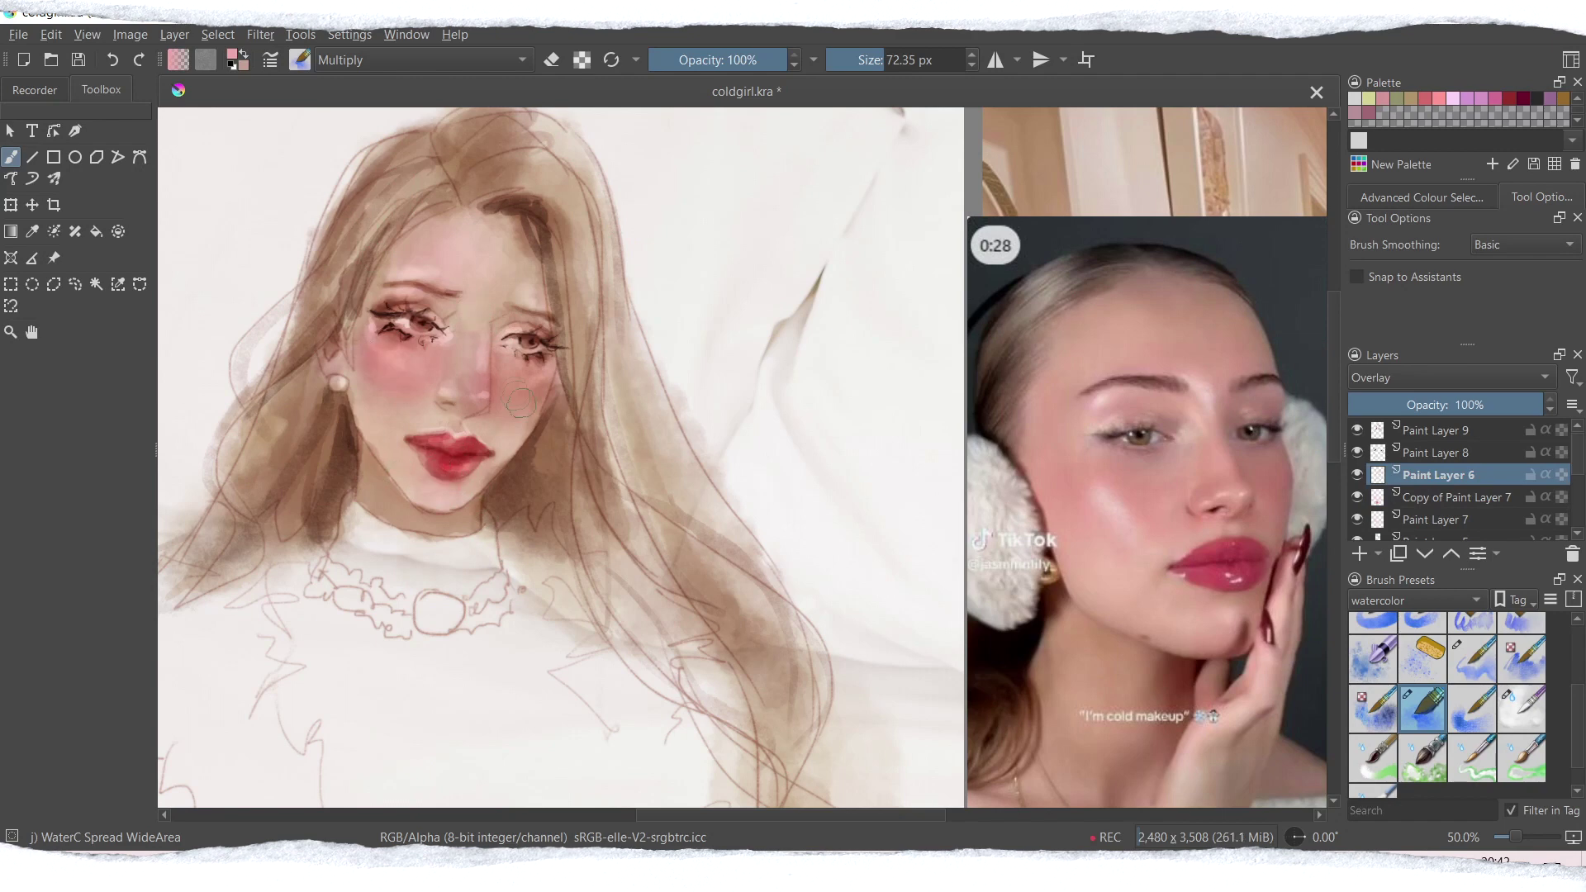
left_click(237, 57)
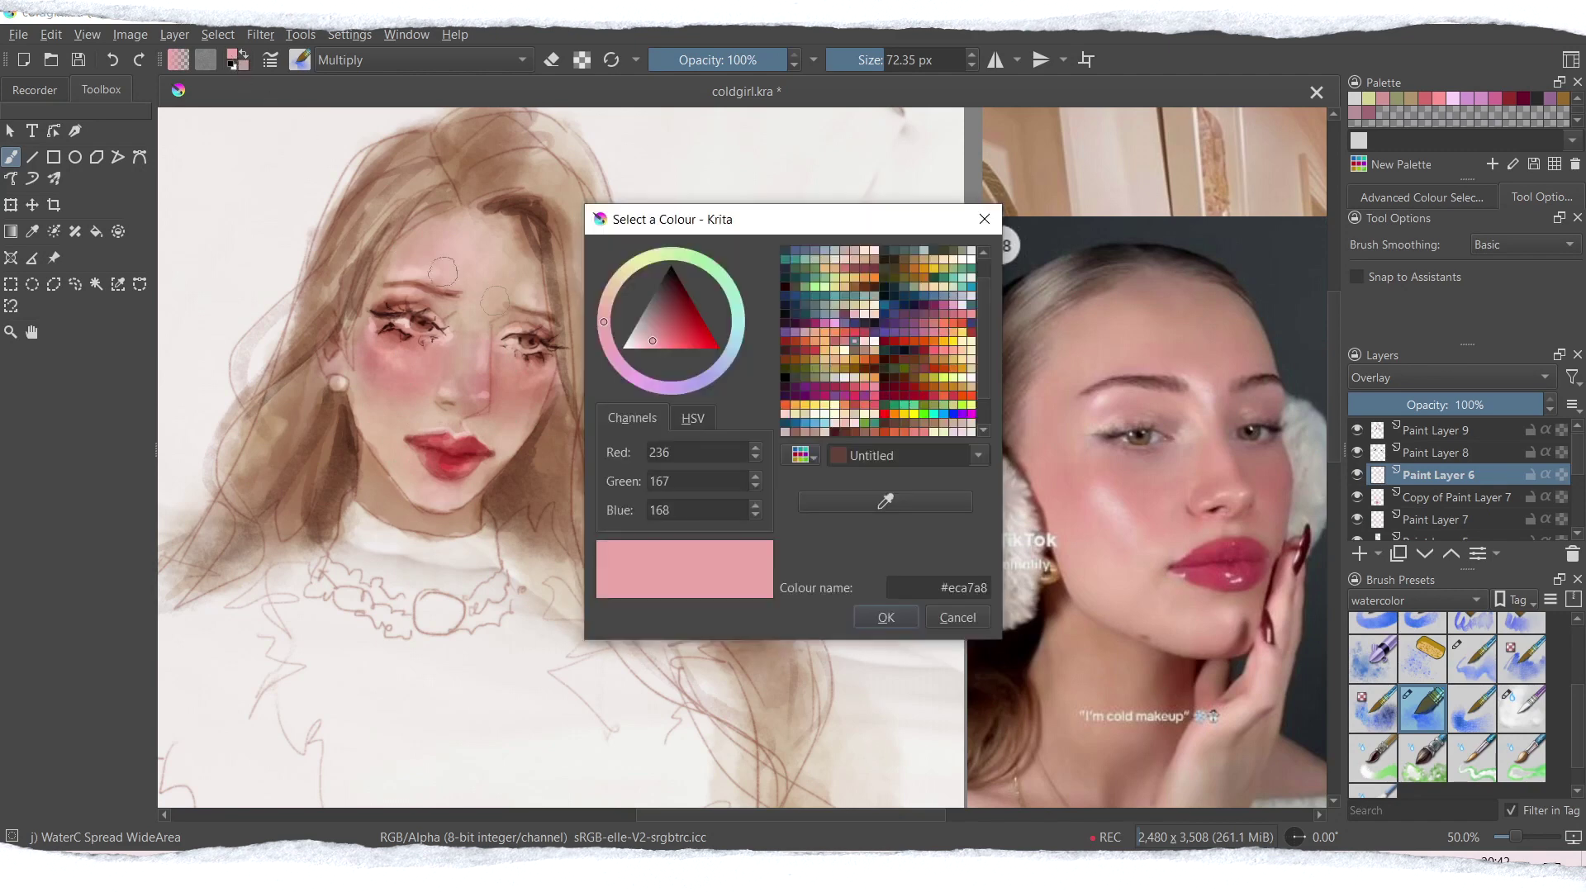
left_click(640, 346)
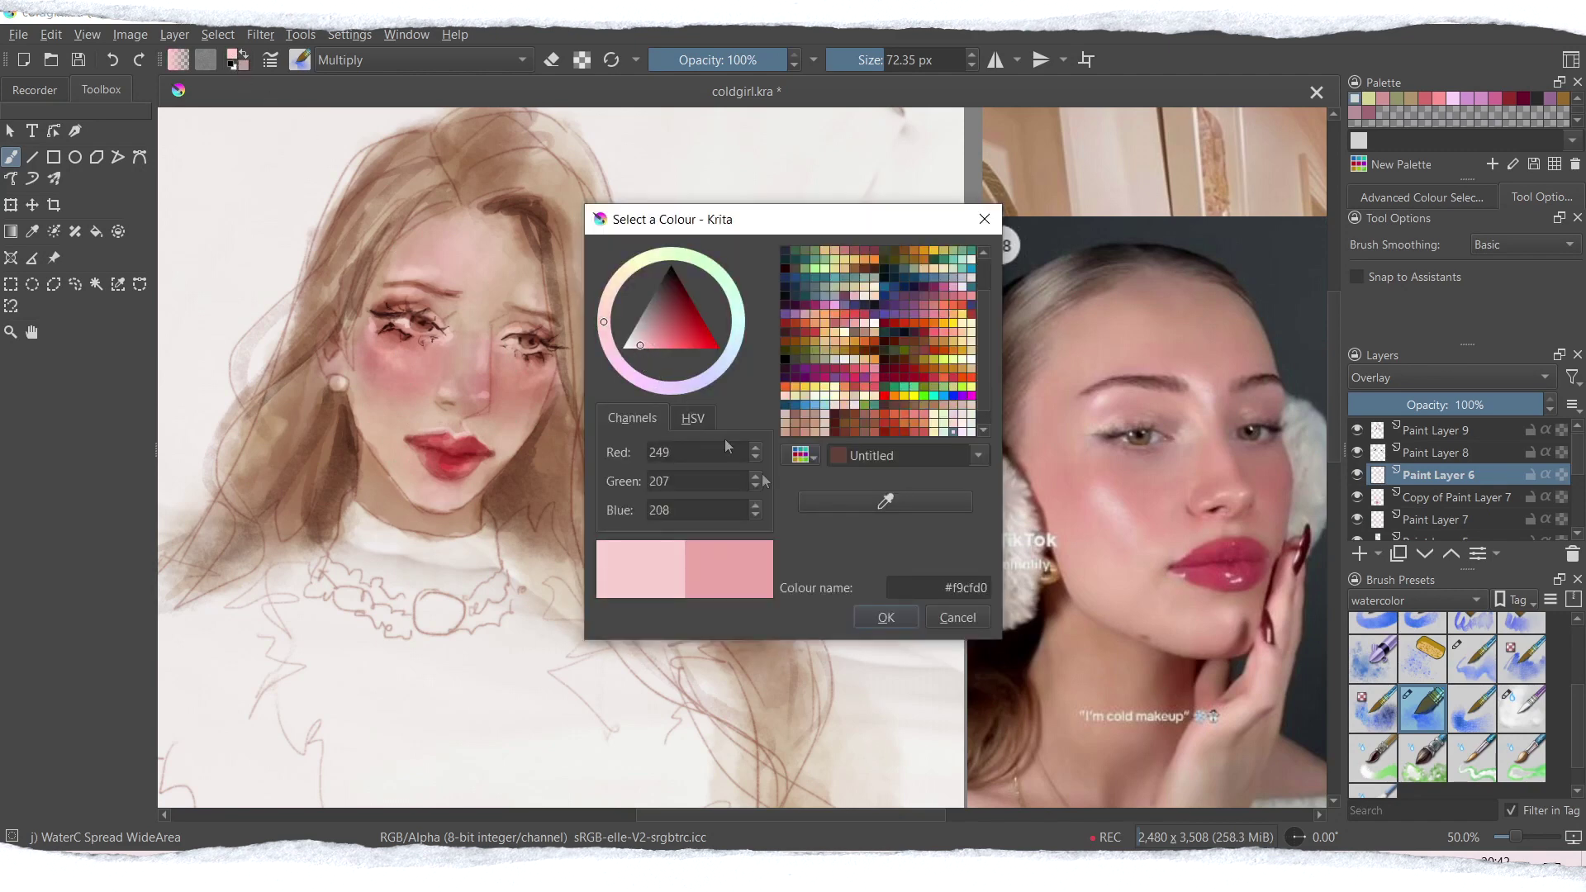
left_click(886, 618)
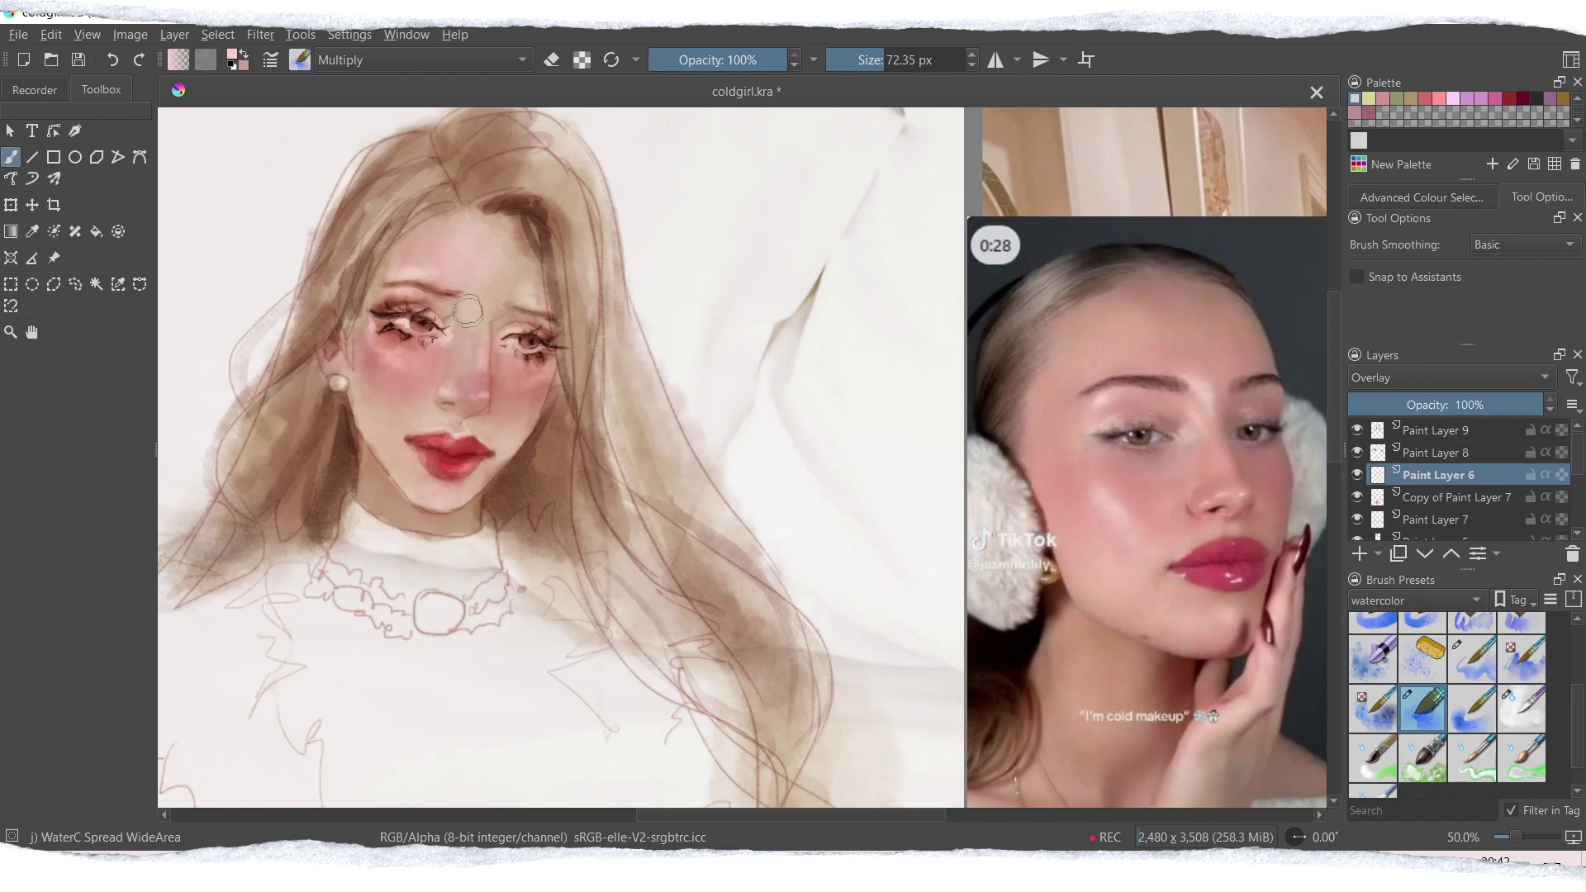
Step: Reduce WaterC Spread WideArea to 43.32 px and switch it to eraser mode on Paint Layer 6
left_click_drag(878, 60, 867, 60)
left_click(874, 62)
key("e")
Step: Choose the WaterC Basic Lines-Wet brush and add a new Normal layer above Paint Layer 9
scroll(1451, 682, "up", 4)
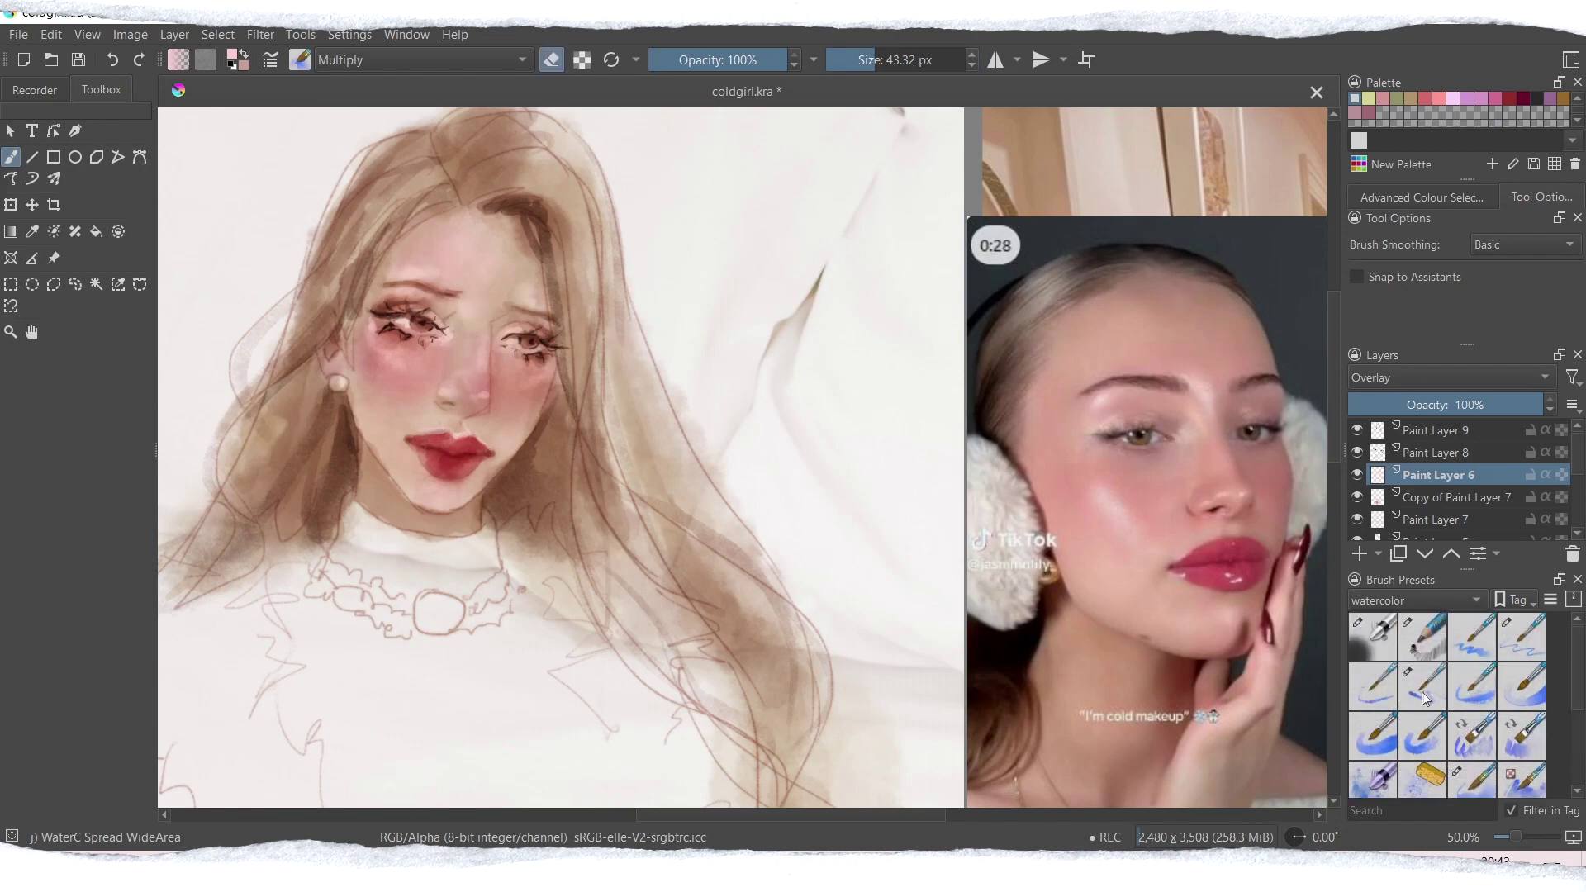
left_click(1423, 698)
left_click(1434, 432)
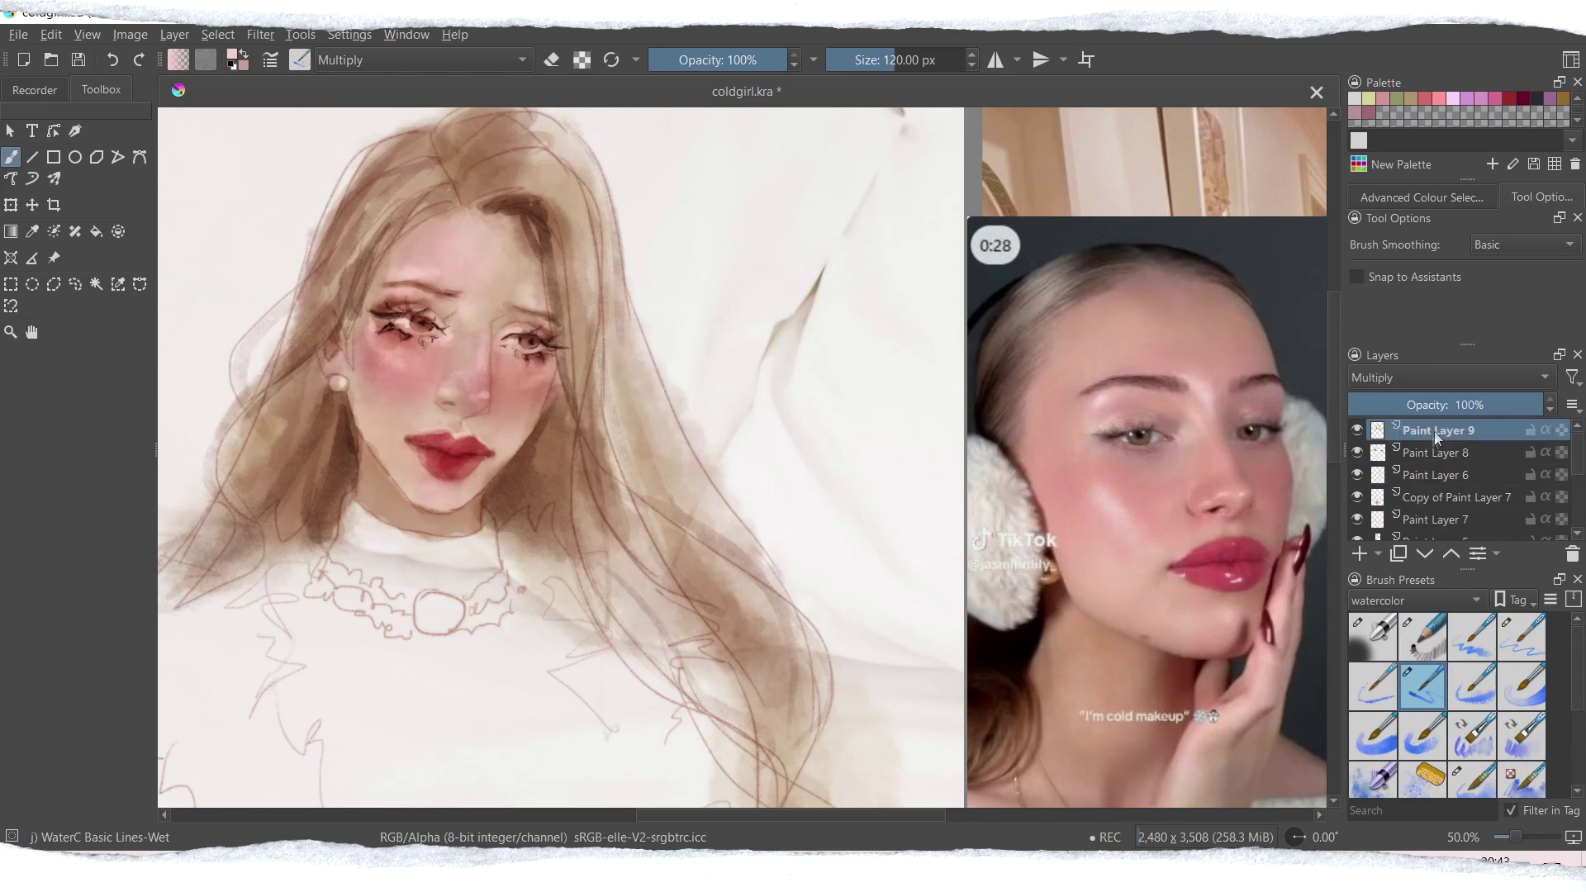
left_click(1359, 552)
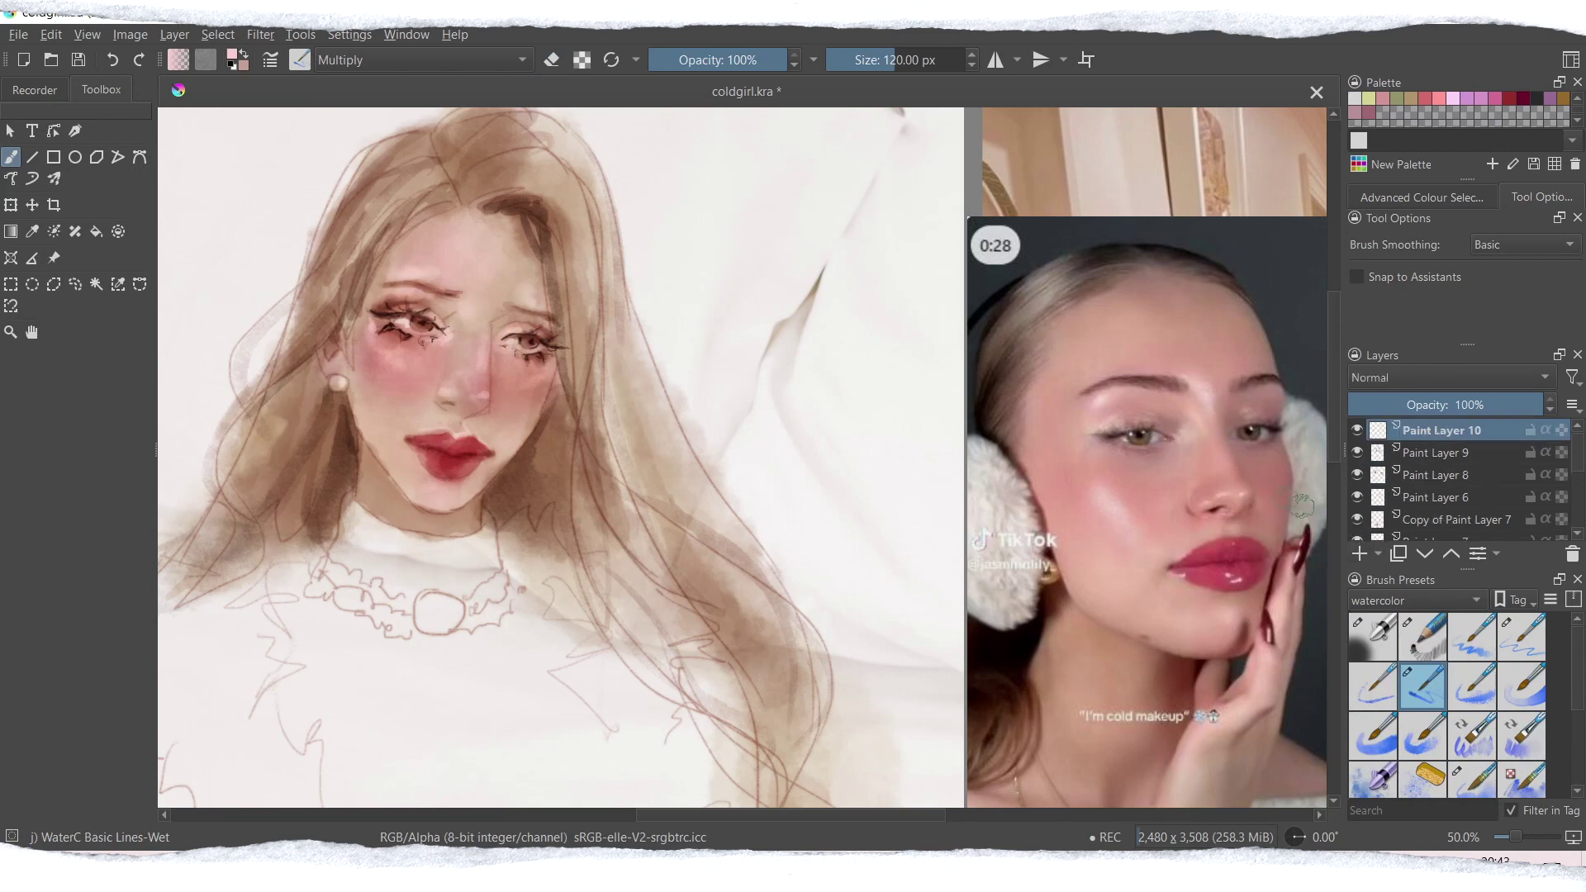
Step: Set the brush colour to near-white pink #fff1f1
left_click(235, 56)
left_click_drag(641, 338, 621, 350)
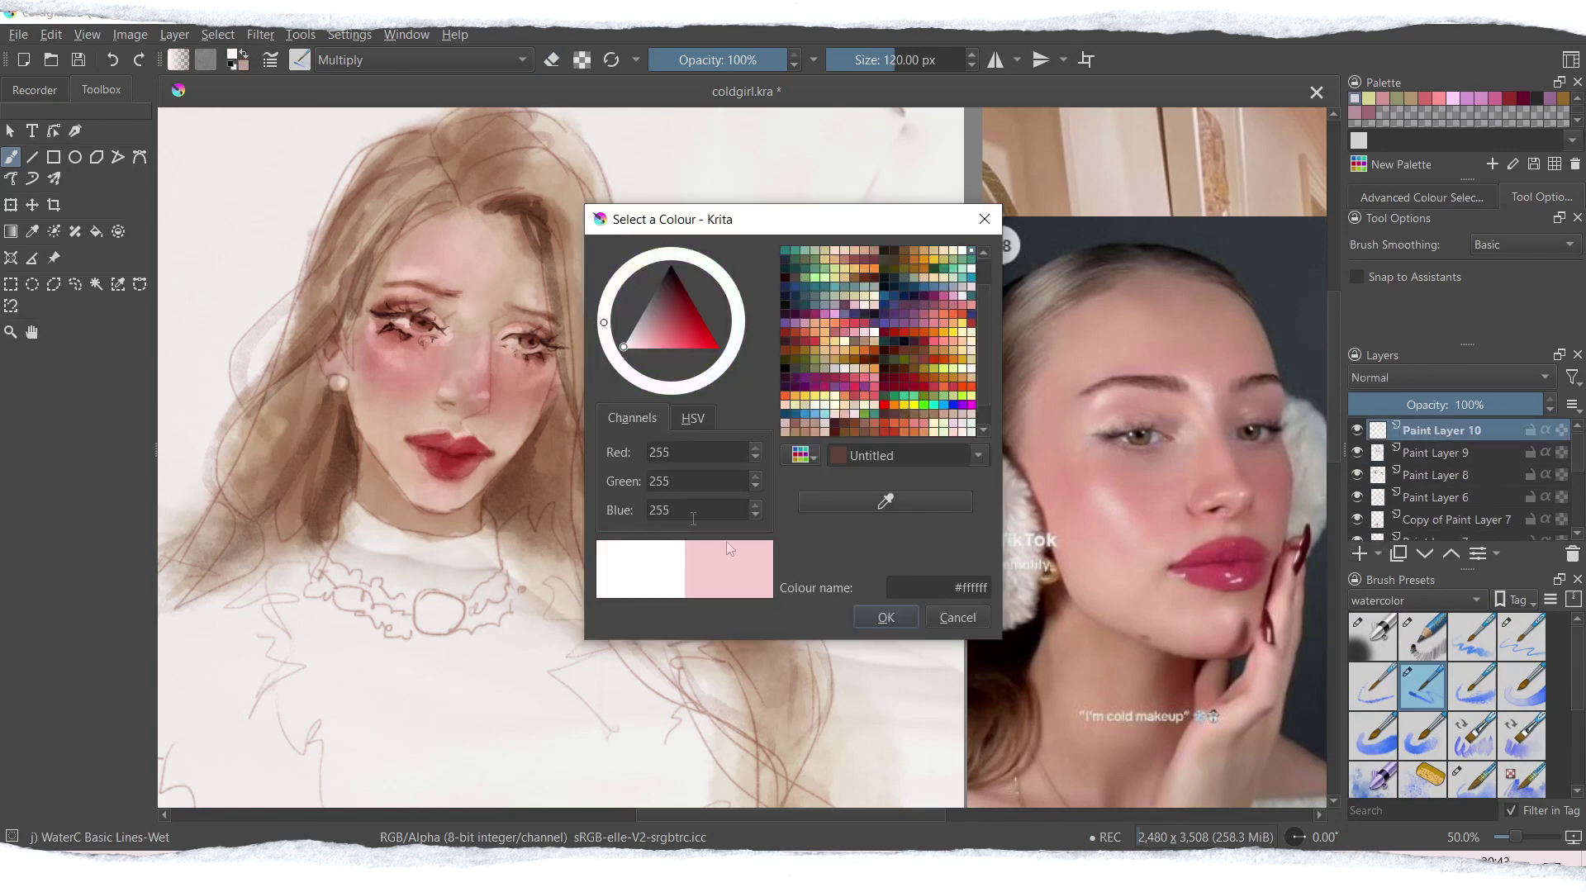
left_click(629, 347)
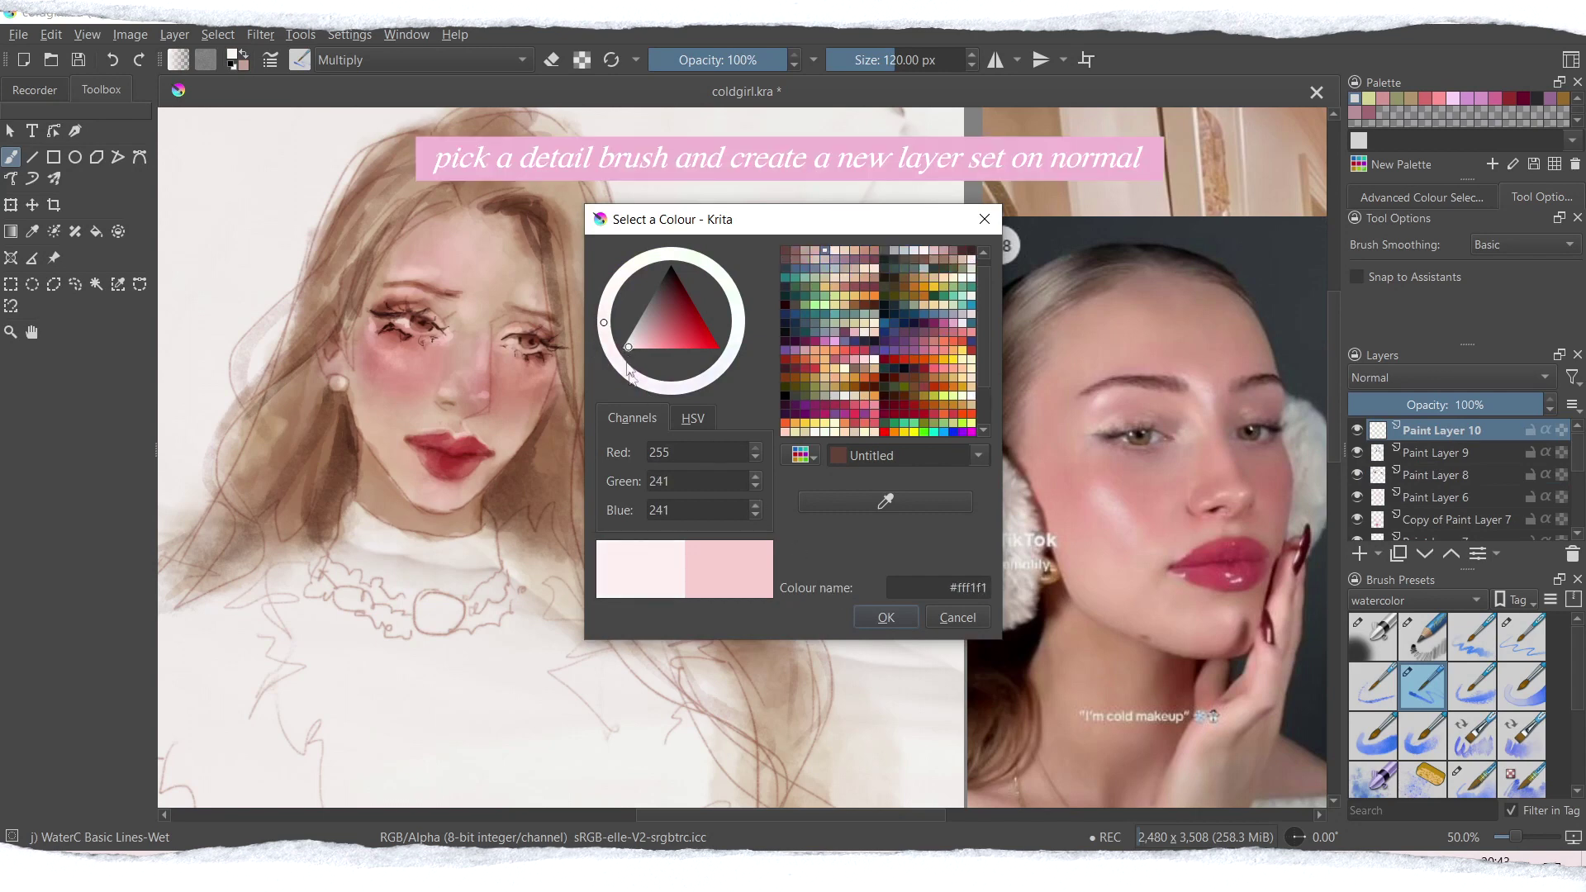
left_click(881, 618)
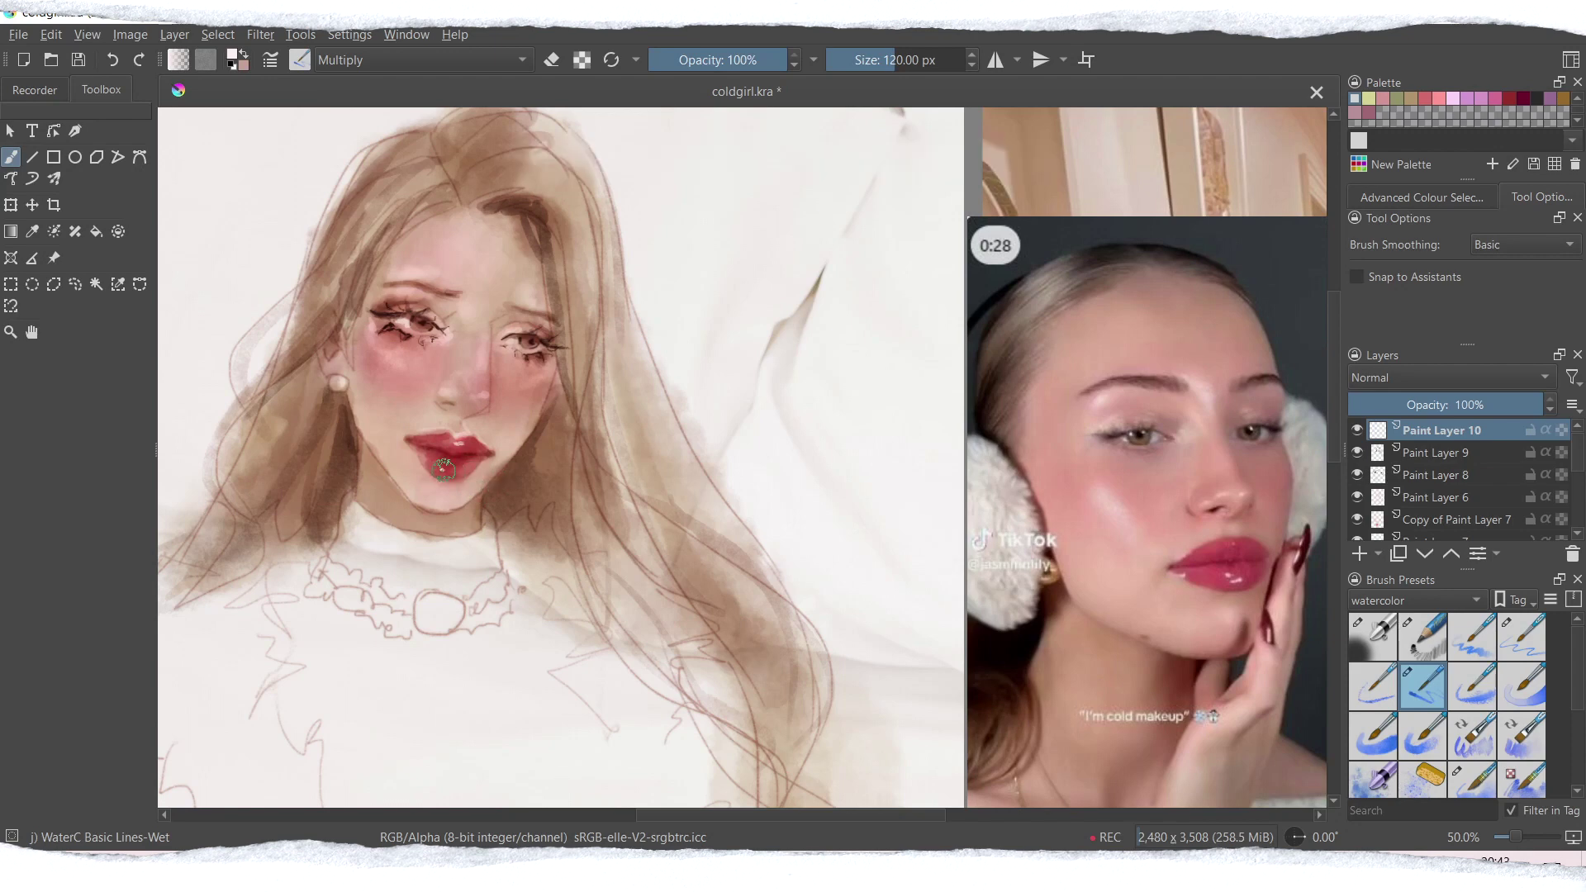
Step: Paint glossy near-white highlights on the lower and upper lips with WaterC Basic Lines-Wet on Paint Layer 10
left_click_drag(445, 470, 460, 472)
mouse_move(451, 468)
left_mouse_down()
mouse_move(487, 492)
mouse_move(436, 478)
left_mouse_up()
left_click_drag(429, 438, 459, 446)
left_click_drag(426, 437, 494, 457)
Step: Add small near-white highlights around both eyes on Paint Layer 10
left_click_drag(379, 337, 362, 329)
left_click_drag(424, 323, 427, 325)
left_click_drag(517, 343, 514, 339)
Step: Save the file and deepen the eye makeup on Paint Layer 8 with WaterC Basic Lines-Wet in the swapped colour
left_click(1438, 475)
key("ctrl+s")
key("x")
mouse_move(402, 320)
left_mouse_down()
mouse_move(413, 338)
mouse_move(397, 331)
left_mouse_up()
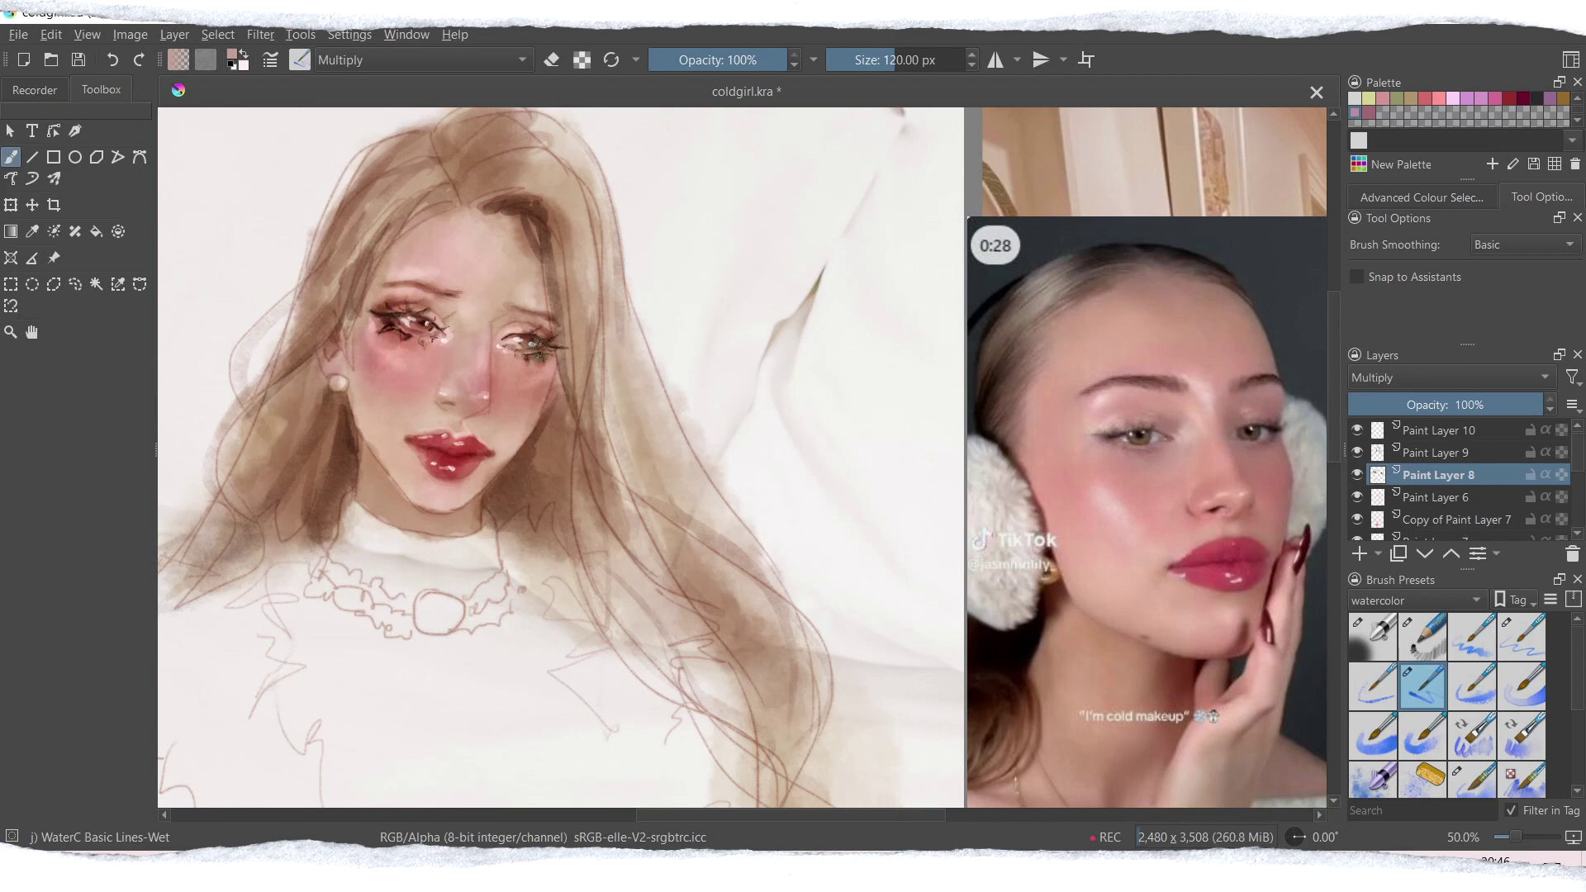
Step: Draw fine dark brown lashes on Paint Layer 8 with Pencil 1 Sketch (mypaint) at 5.15 px and save the file
left_click(1423, 637)
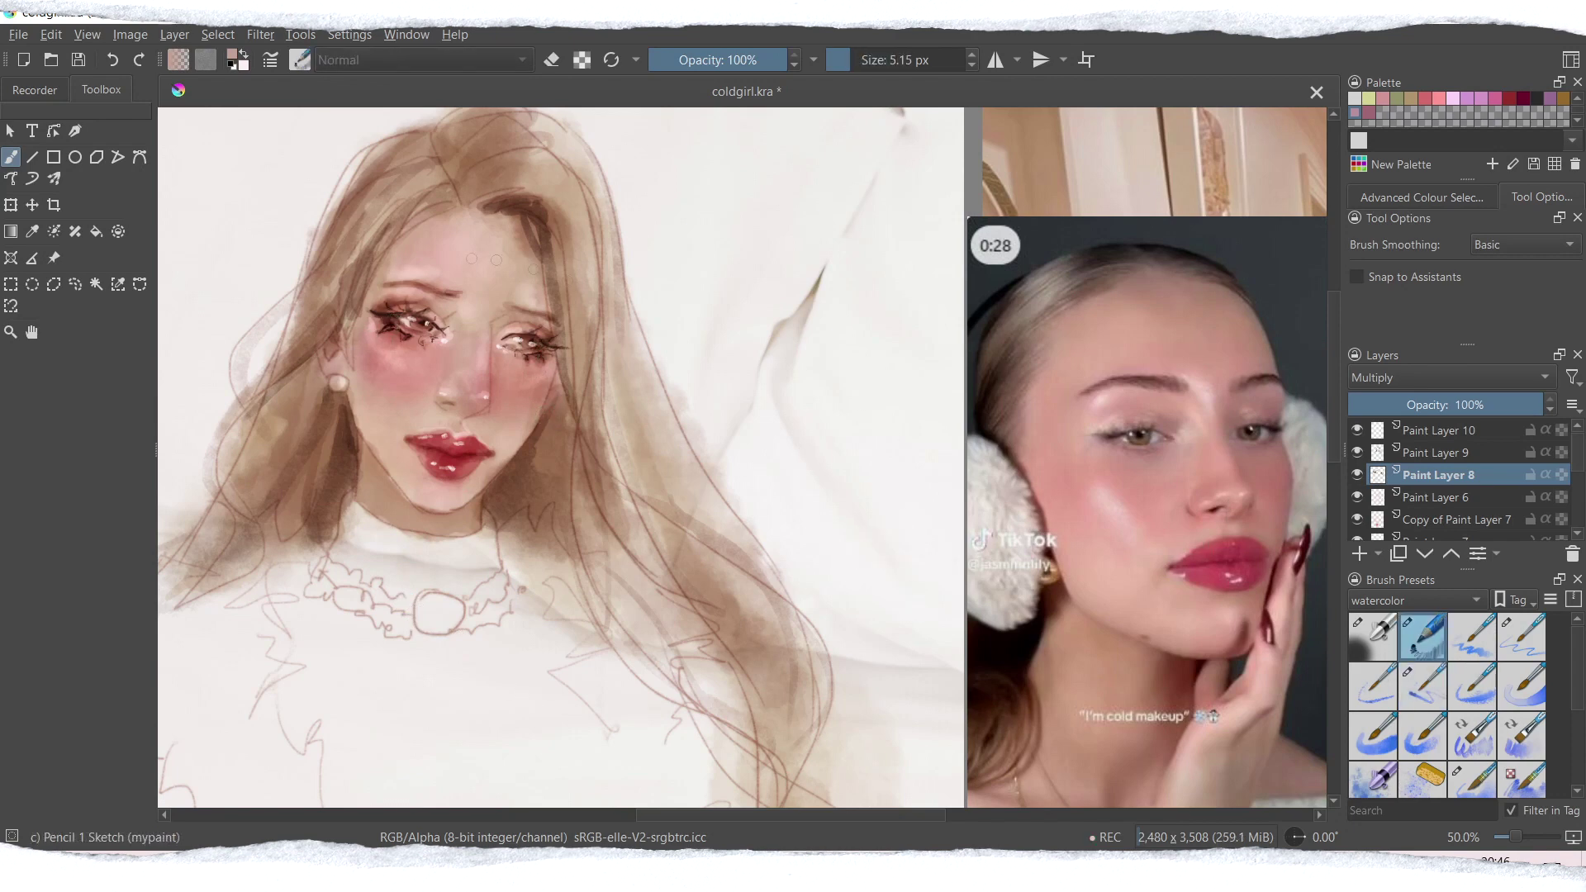
left_click(236, 55)
left_click(665, 299)
left_click(885, 616)
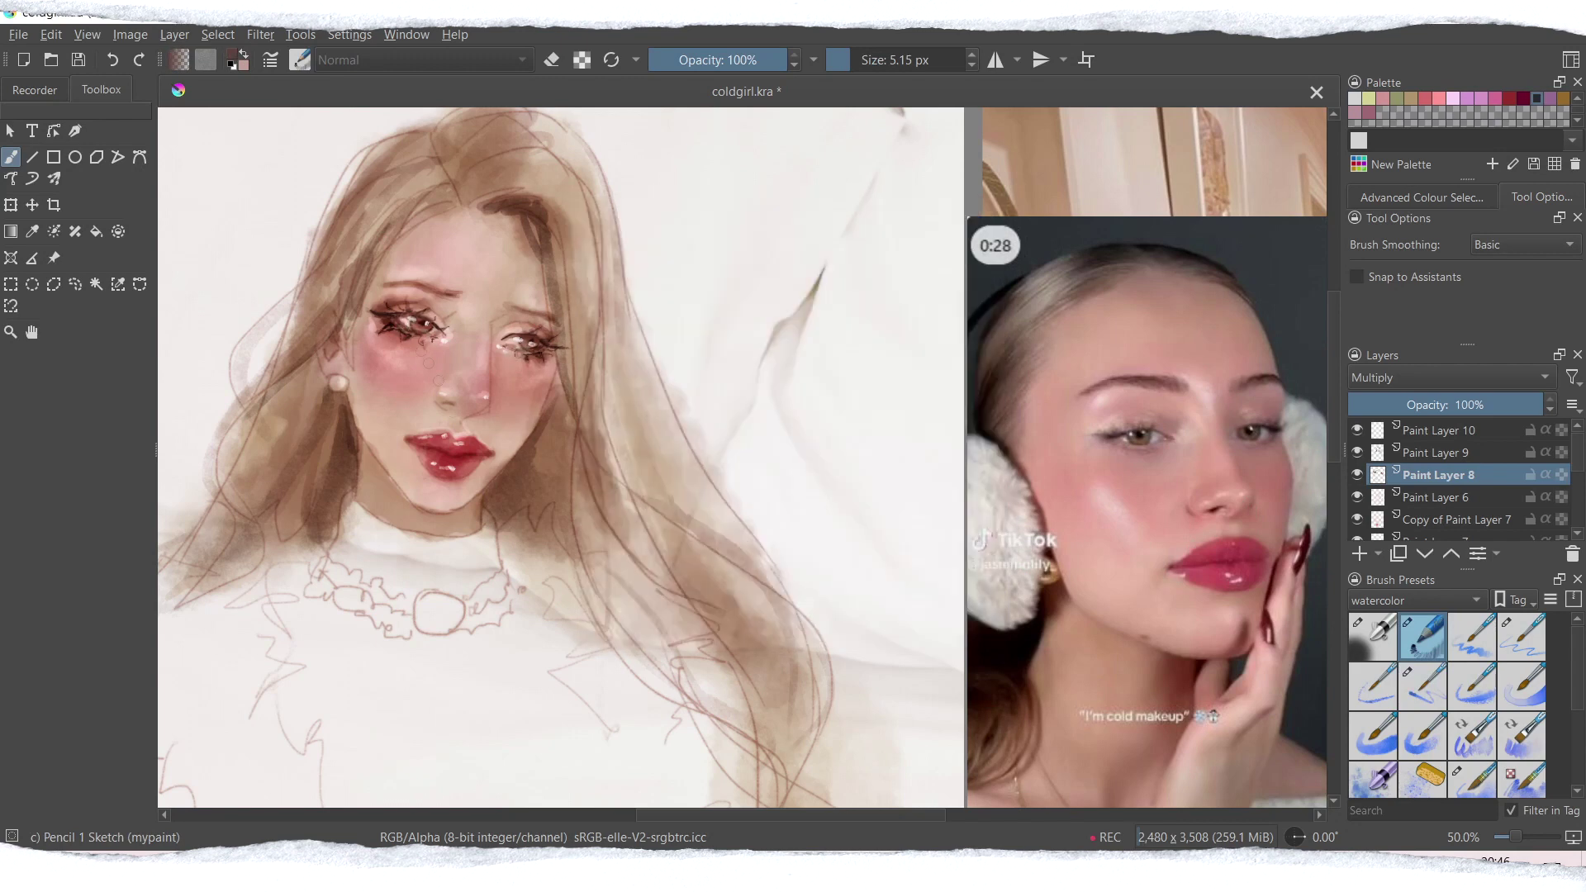
left_click_drag(383, 302, 406, 317)
key("ctrl+s")
Step: Draw thin dark pencil strands through the hair on the left of the face and down to the shoulder
mouse_move(347, 404)
left_mouse_down()
mouse_move(310, 540)
mouse_move(340, 486)
left_mouse_up()
mouse_move(339, 409)
left_mouse_down()
mouse_move(310, 523)
mouse_move(236, 565)
left_mouse_up()
left_click_drag(313, 426, 159, 612)
left_click_drag(316, 388, 233, 526)
mouse_move(364, 267)
left_mouse_down()
mouse_move(203, 476)
mouse_move(400, 223)
left_mouse_up()
left_click_drag(214, 442, 253, 534)
left_click_drag(201, 460, 248, 557)
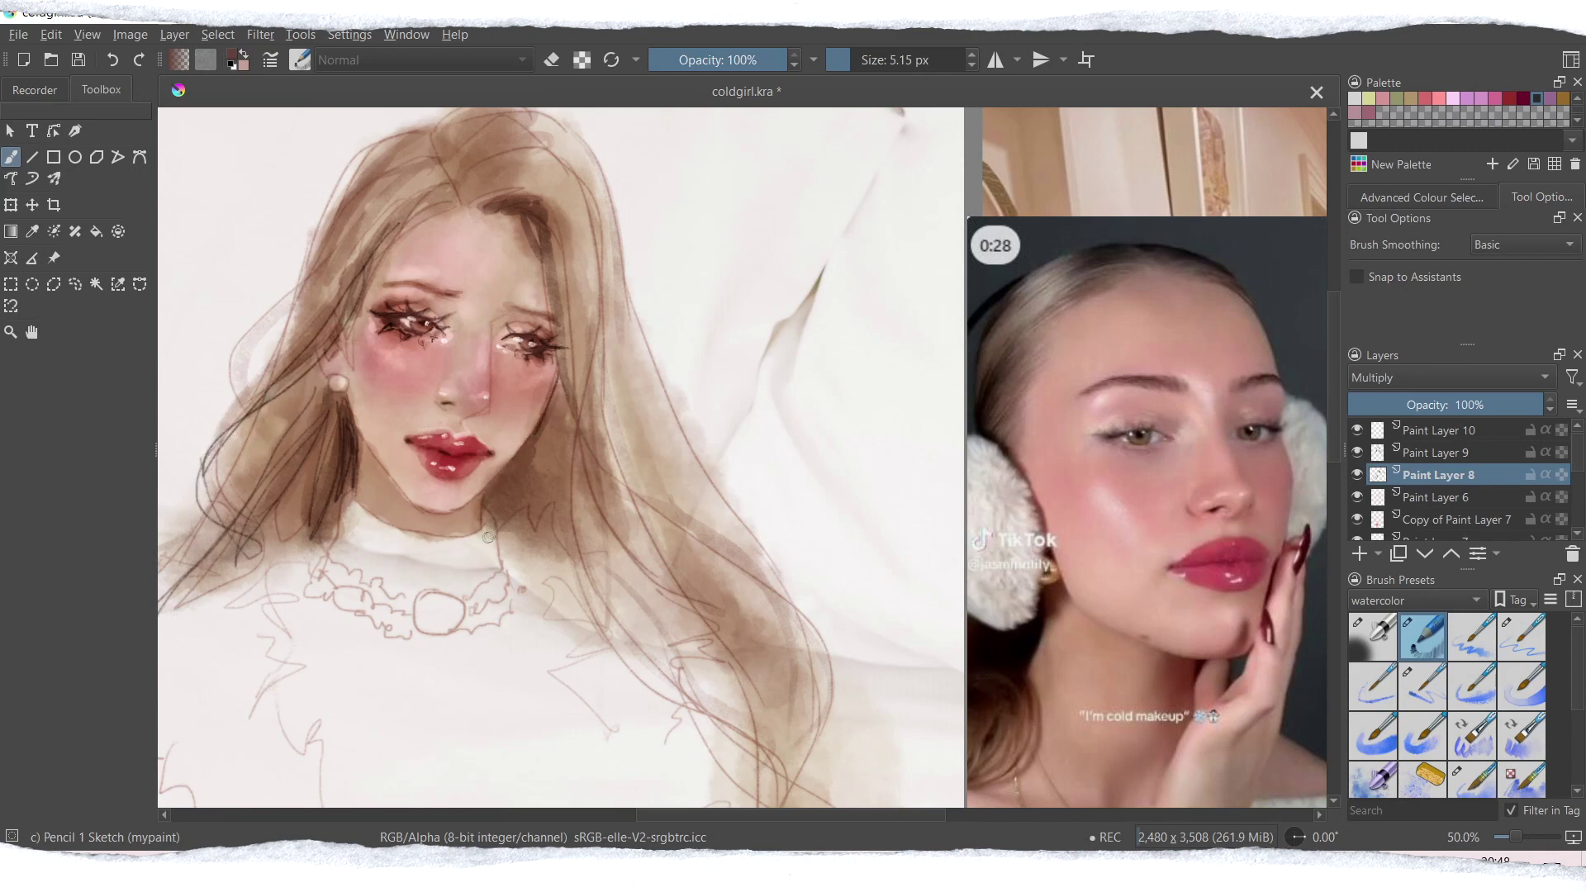
Step: Line the collar and jaw with the dark pencil, undoing the stray hair stroke beside the face
left_click_drag(446, 513, 490, 488)
mouse_move(359, 440)
left_mouse_down()
mouse_move(425, 514)
mouse_move(545, 419)
mouse_move(530, 515)
left_mouse_up()
mouse_move(569, 370)
left_mouse_down()
mouse_move(542, 533)
mouse_move(594, 495)
left_mouse_up()
key("ctrl+z")
Step: Outline the long hair flowing down the right side with dark pencil strokes, undoing the unwanted strokes
mouse_move(481, 206)
left_mouse_down()
mouse_move(545, 233)
mouse_move(563, 378)
left_mouse_up()
key("ctrl+z")
mouse_move(549, 251)
left_mouse_down()
mouse_move(602, 452)
mouse_move(729, 612)
left_mouse_up()
left_click_drag(621, 493, 783, 765)
left_click_drag(783, 765, 640, 499)
mouse_move(337, 205)
left_mouse_down()
mouse_move(253, 463)
mouse_move(279, 376)
left_mouse_up()
key("ctrl+z")
key("ctrl+z")
Step: Outline the outer left edge of the hair and the lower right strands, undoing the misplaced right stroke
left_click_drag(753, 816, 724, 816)
left_click_drag(453, 173, 352, 436)
left_click_drag(370, 378, 159, 670)
mouse_move(726, 257)
left_mouse_down()
mouse_move(855, 601)
mouse_move(919, 623)
left_mouse_up()
key("ctrl+z")
key("ctrl+z")
left_click_drag(861, 545, 909, 771)
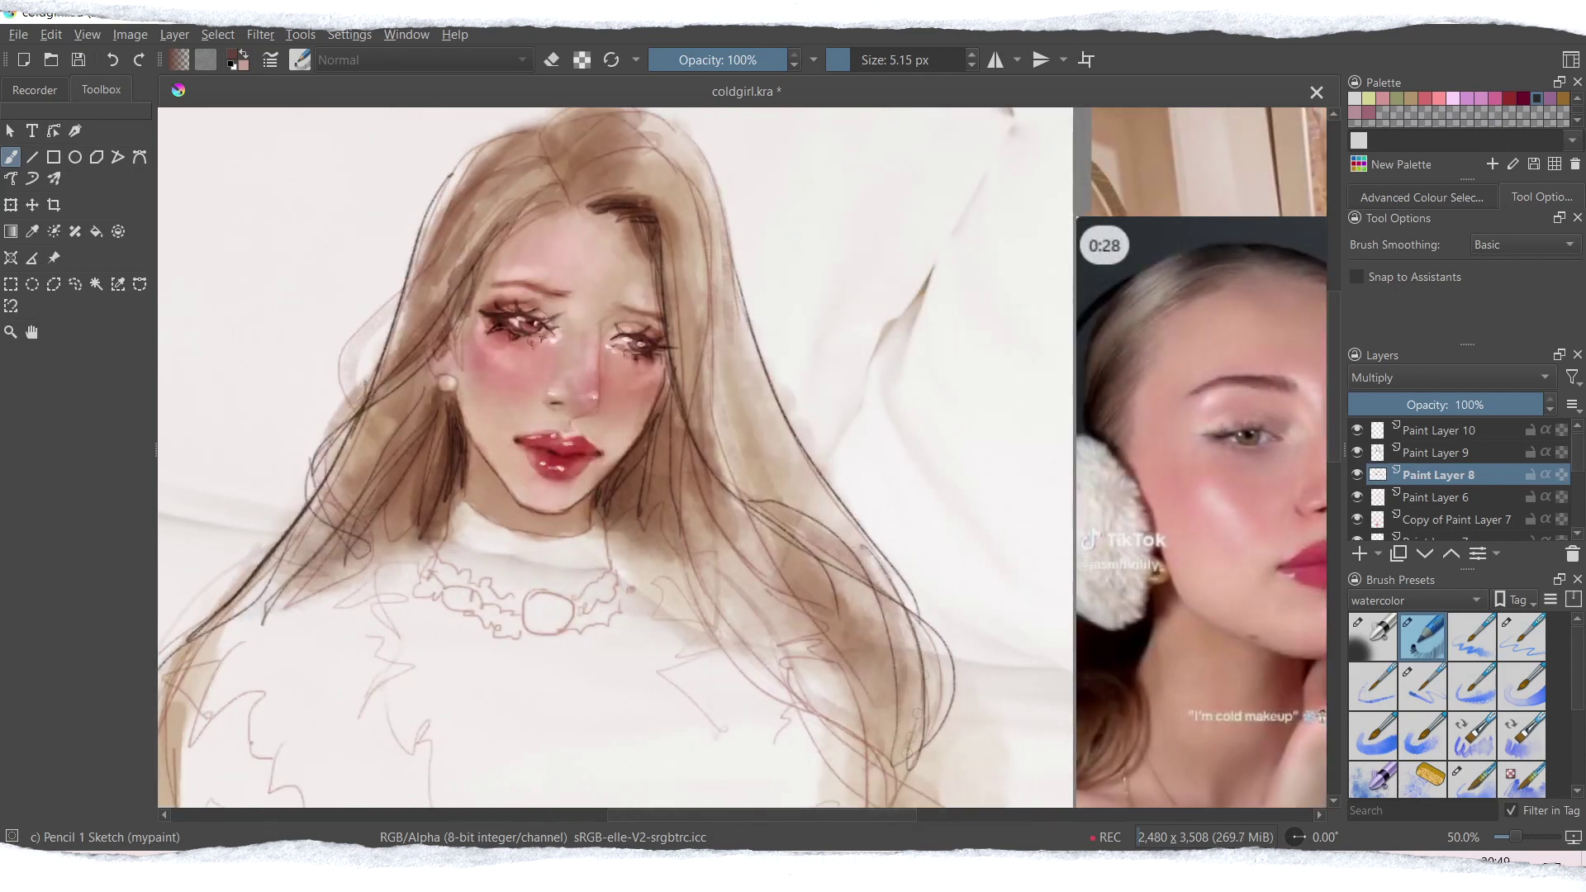
Step: Trace the crown and outer edges of the hair with dark pencil lines, undoing the strokes that miss
left_click_drag(1333, 450, 1334, 429)
mouse_move(527, 211)
left_mouse_down()
mouse_move(456, 245)
mouse_move(441, 283)
left_mouse_up()
mouse_move(546, 212)
left_mouse_down()
mouse_move(663, 200)
mouse_move(726, 354)
left_mouse_up()
key("ctrl+z")
left_click_drag(679, 218, 741, 381)
key("ctrl+z")
key("ctrl+z")
left_click_drag(716, 282, 767, 459)
mouse_move(545, 224)
left_mouse_down()
mouse_move(453, 319)
mouse_move(423, 400)
left_mouse_up()
left_click_drag(569, 285, 497, 321)
left_click_drag(534, 273, 459, 385)
left_click_drag(512, 304, 434, 432)
left_click_drag(470, 372, 453, 444)
mouse_move(606, 184)
left_mouse_down()
mouse_move(548, 254)
mouse_move(570, 288)
left_mouse_up()
left_click_drag(573, 285, 655, 233)
key("ctrl+z")
key("ctrl+z")
key("ctrl+z")
key("ctrl+z")
key("ctrl+z")
key("ctrl+z")
key("ctrl+shift+z")
key("ctrl+z")
Step: Draw dark pencil strands along the left hairline down past the ear and near the parting, undoing the poor ones
left_click_drag(560, 281, 494, 323)
mouse_move(563, 287)
left_mouse_down()
mouse_move(525, 301)
mouse_move(451, 393)
left_mouse_up()
left_click_drag(467, 360, 447, 453)
key("ctrl+z")
left_click_drag(458, 372, 459, 444)
left_click_drag(542, 224, 567, 287)
left_click_drag(531, 241, 571, 289)
key("ctrl+z")
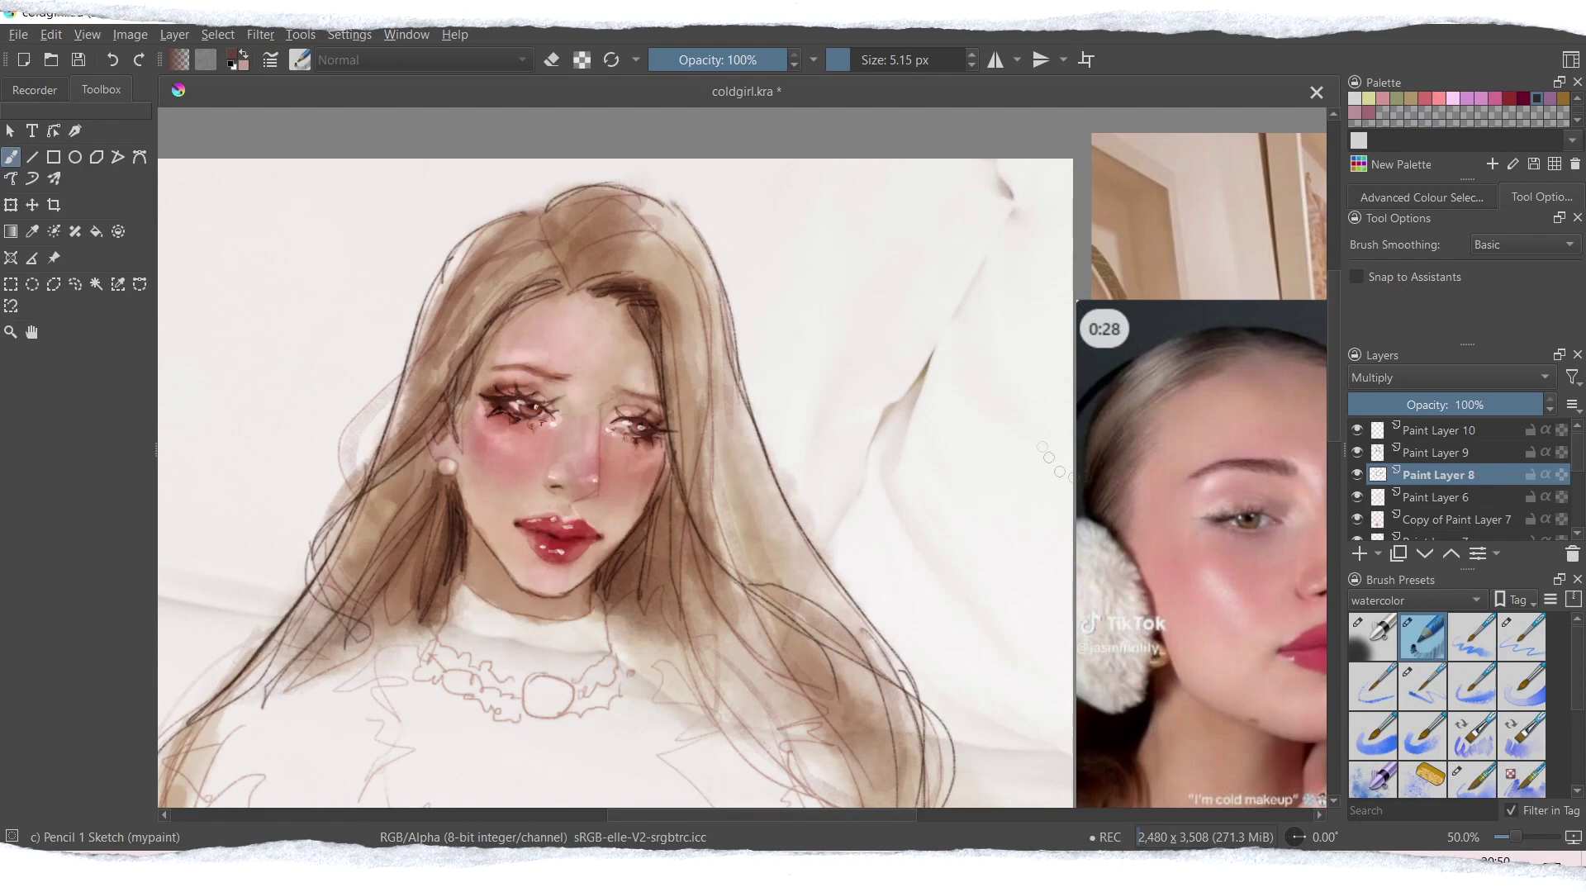
Step: Trace the braided lower hair on the right side with dark pencil lines on Paint Layer 8
scroll(1040, 435, "down", 4)
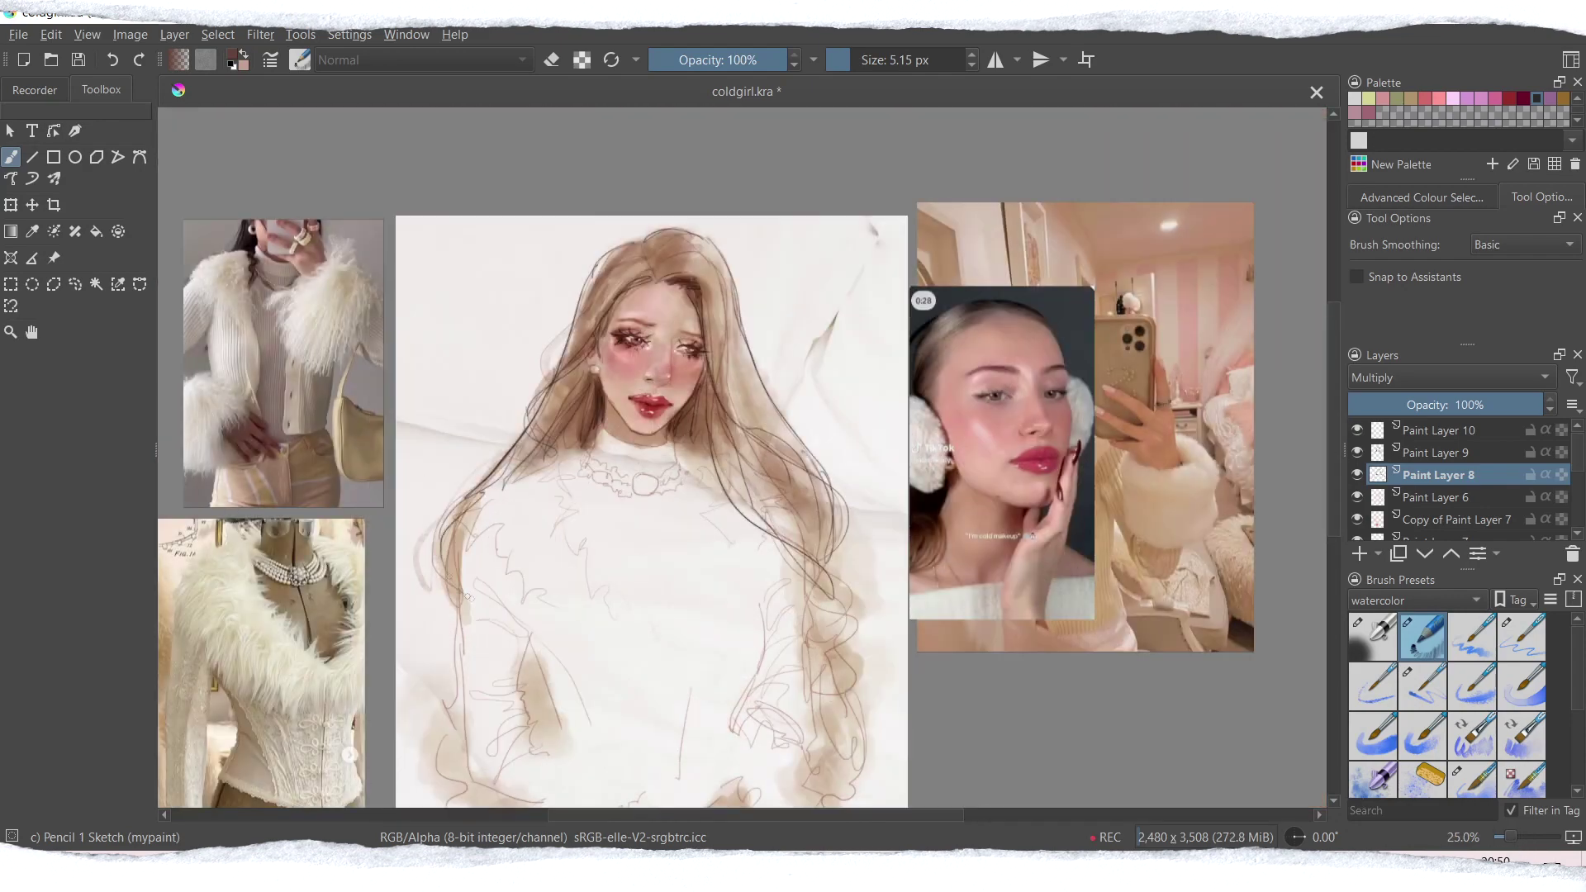
left_click_drag(1336, 489, 1338, 487)
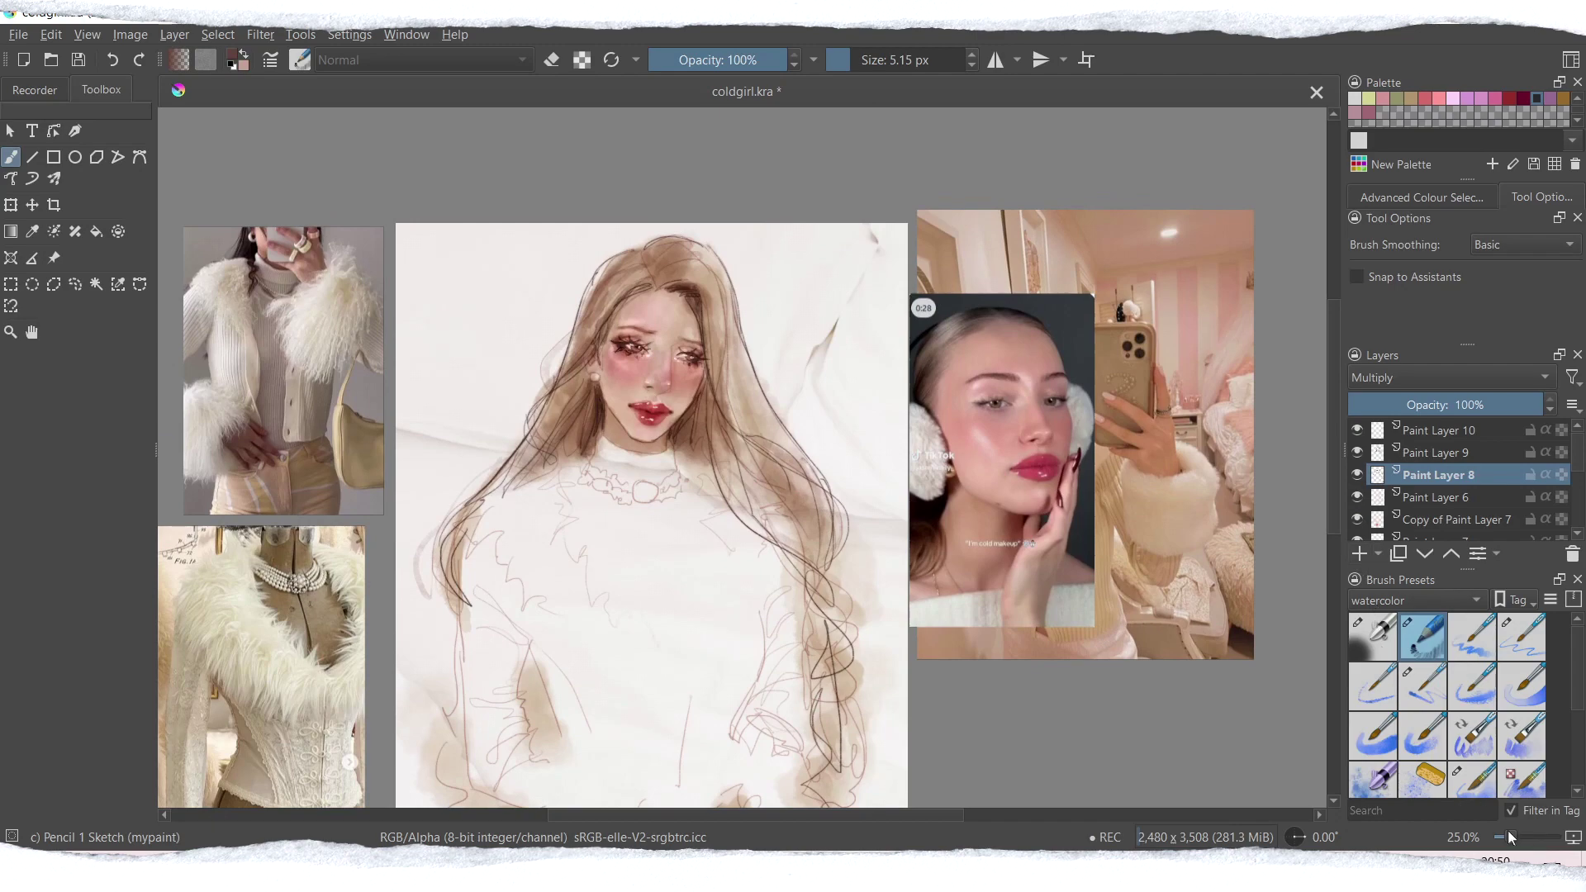
left_click_drag(1510, 838, 1517, 837)
left_click_drag(1336, 460, 1332, 432)
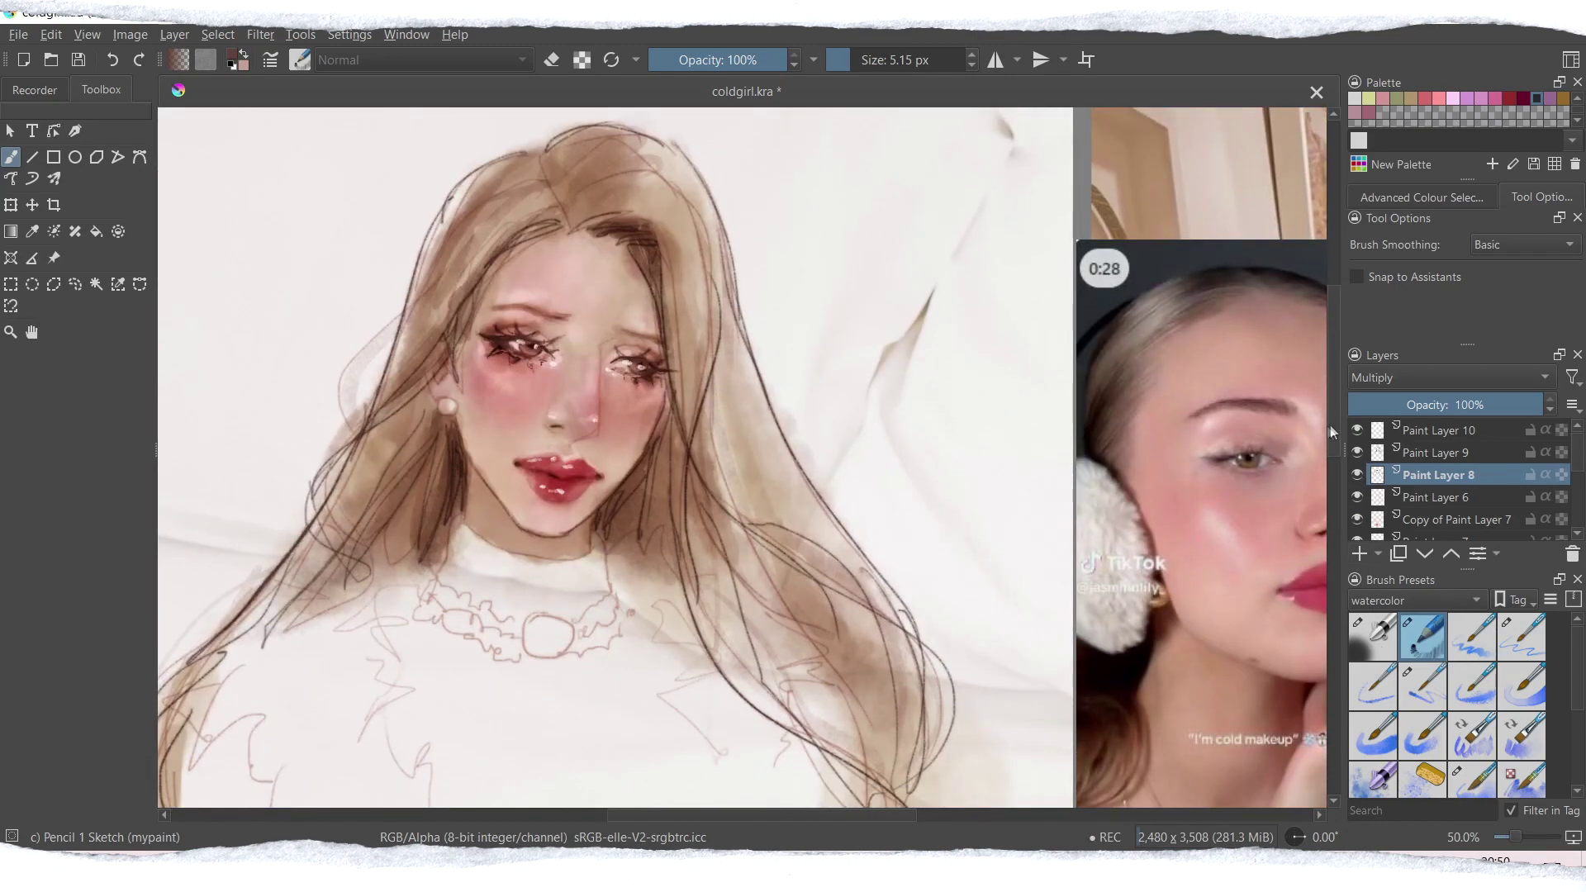
Step: Add a Multiply layer above Paint Layer 8 and set WaterC Spread WideArea to a pale lavender colour at 43.32 px
left_click(1360, 554)
left_click_drag(1577, 660, 1578, 722)
left_click(1423, 697)
left_click(244, 54)
left_click(233, 57)
left_click_drag(727, 318, 618, 363)
left_click(640, 340)
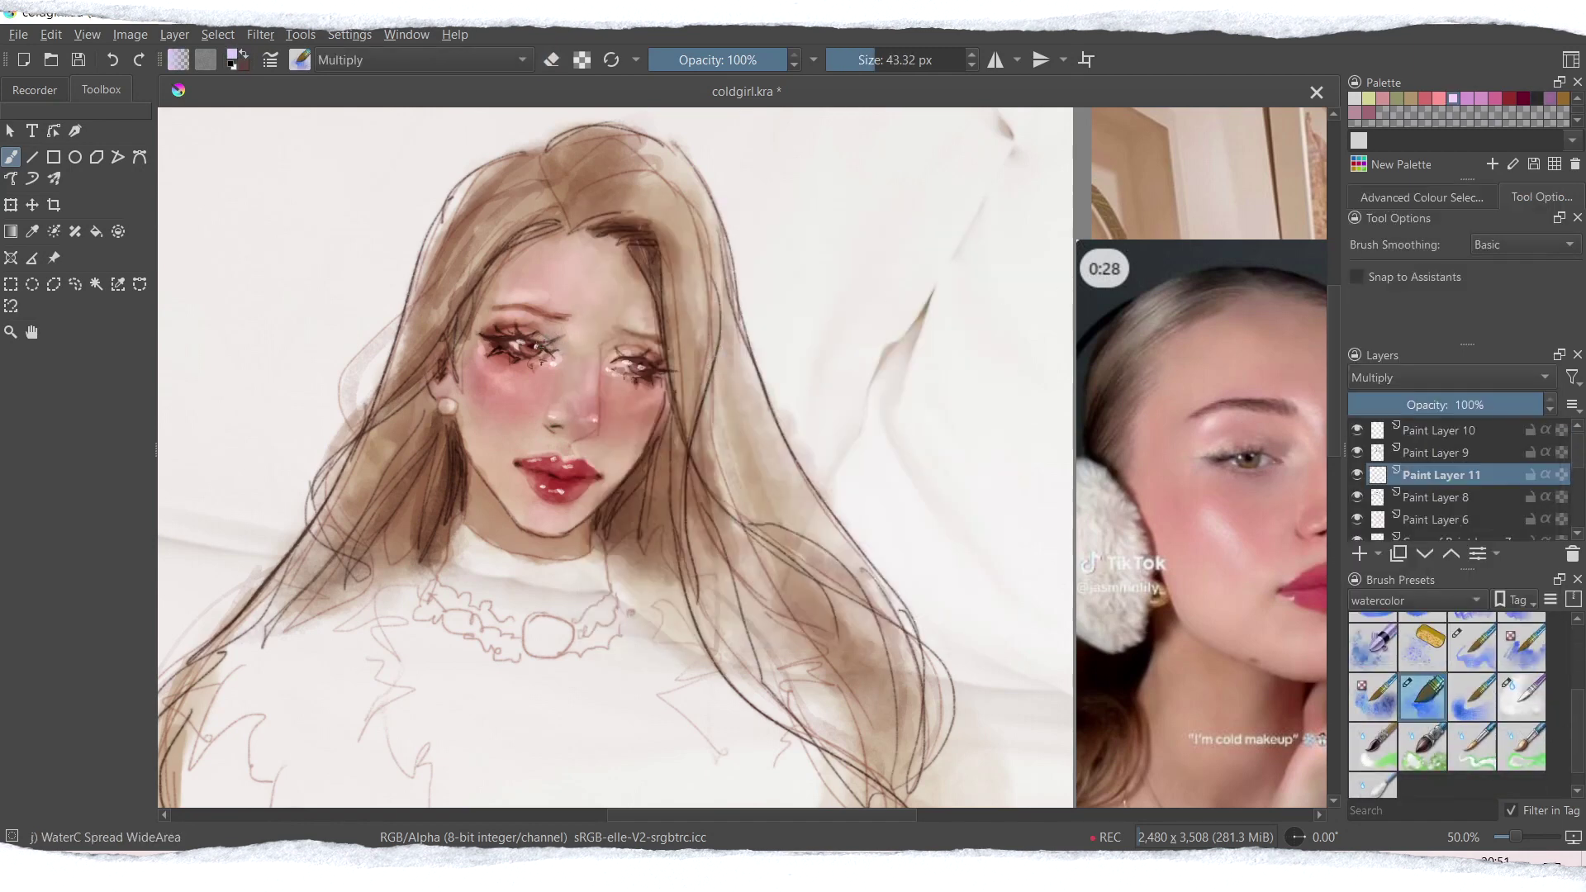
Step: Try a pale lavender tint around the inner eyes and nose bridge, and delete Paint Layer 11
mouse_move(559, 364)
left_mouse_down()
mouse_move(536, 376)
mouse_move(550, 386)
left_mouse_up()
left_click_drag(888, 814, 917, 814)
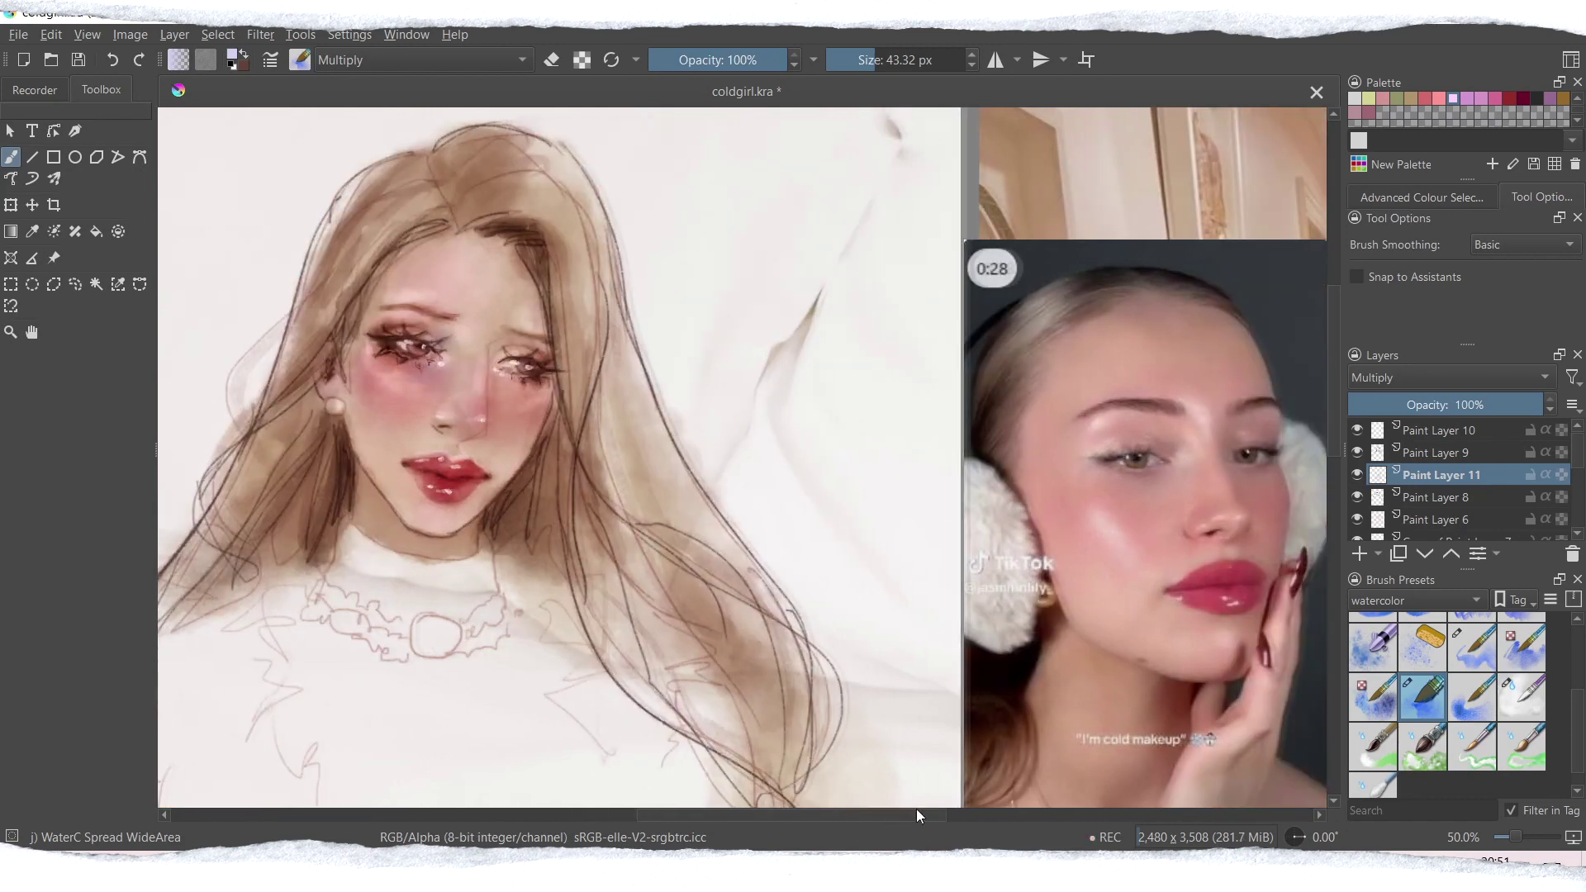
left_click_drag(500, 368, 514, 384)
left_click(1358, 475)
left_click(1358, 475)
left_click(1572, 554)
Step: Add a fresh Multiply layer above Paint Layer 8 and brush pale lavender between the eyes with WaterC Spread WideArea
left_click(1360, 554)
left_click(1450, 377)
left_click(1405, 357)
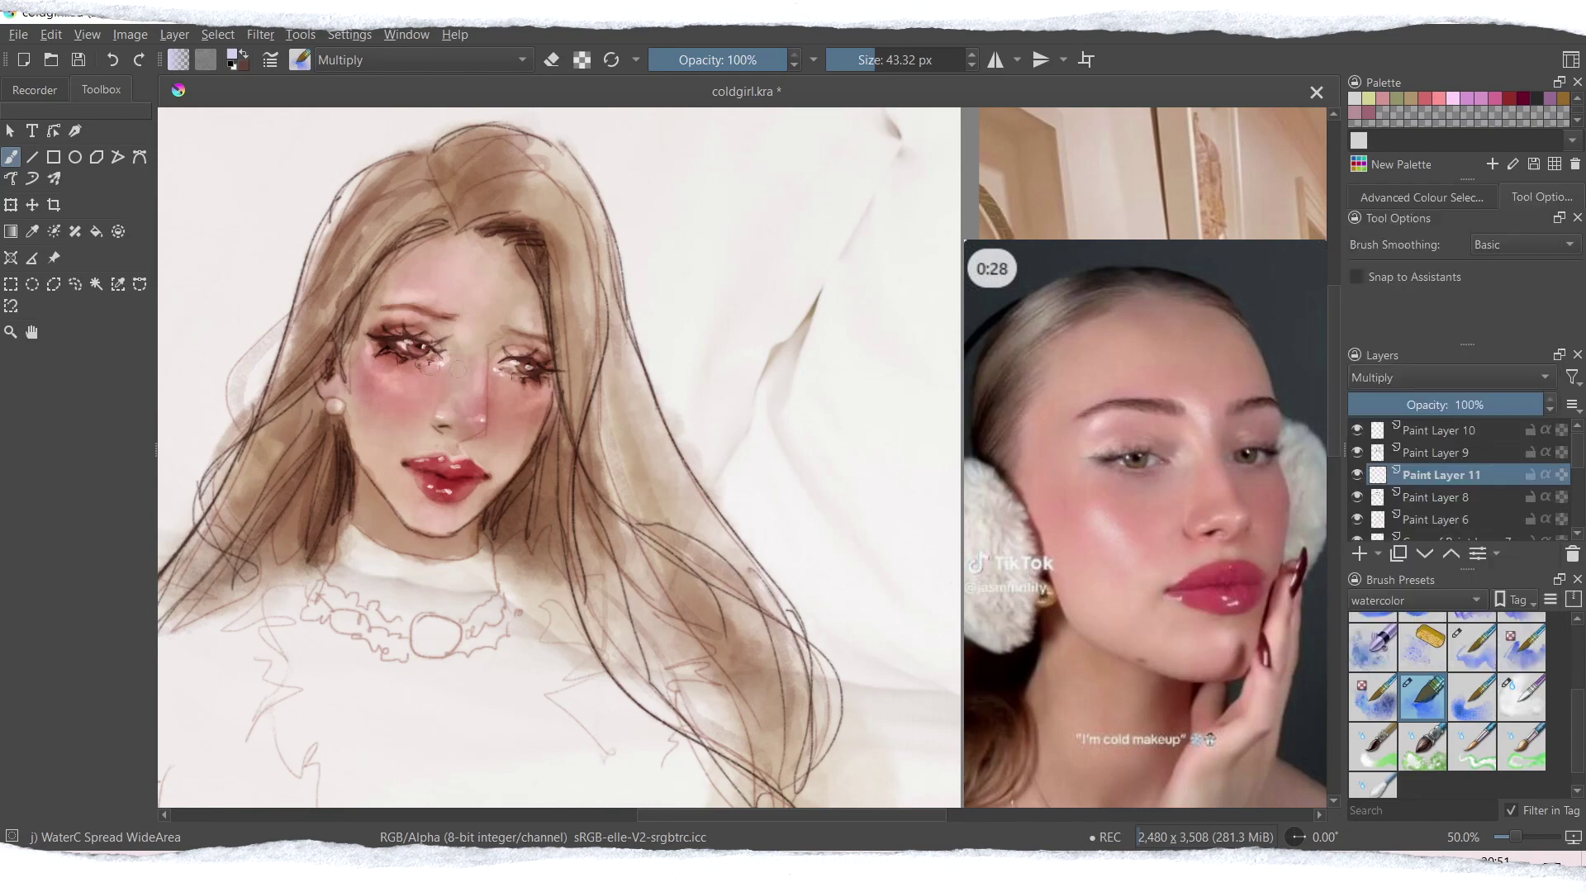
left_click_drag(440, 361, 463, 365)
left_click_drag(827, 816, 816, 816)
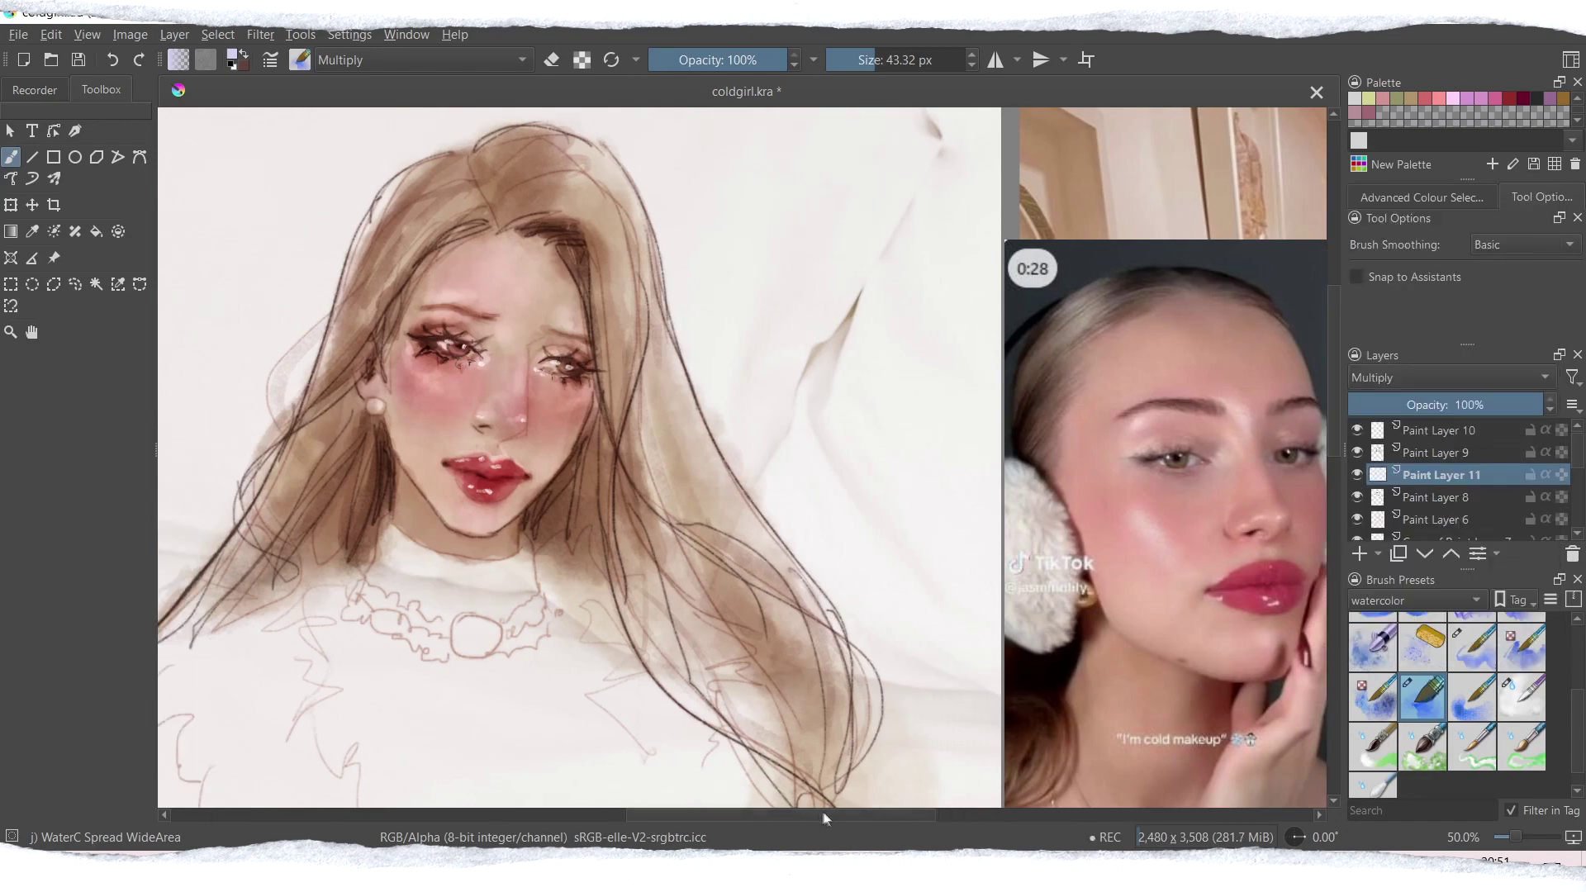